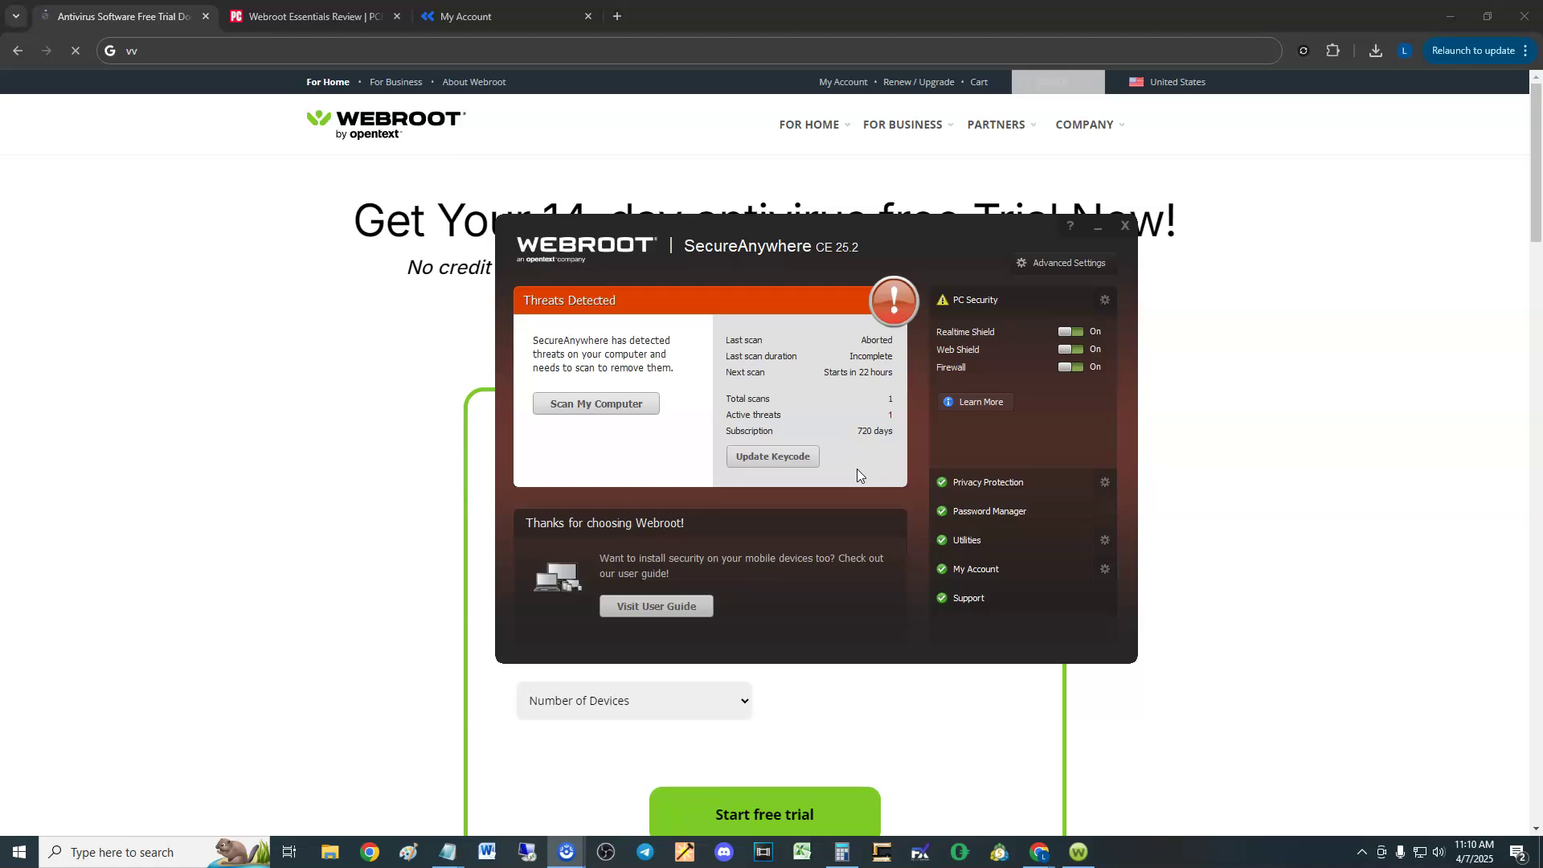
- Check the trial page's device-count list without choosing, then restore the SecureAnywhere window
mouse_move(902, 249)
left_mouse_down()
mouse_move(879, 221)
mouse_move(867, 251)
left_mouse_up()
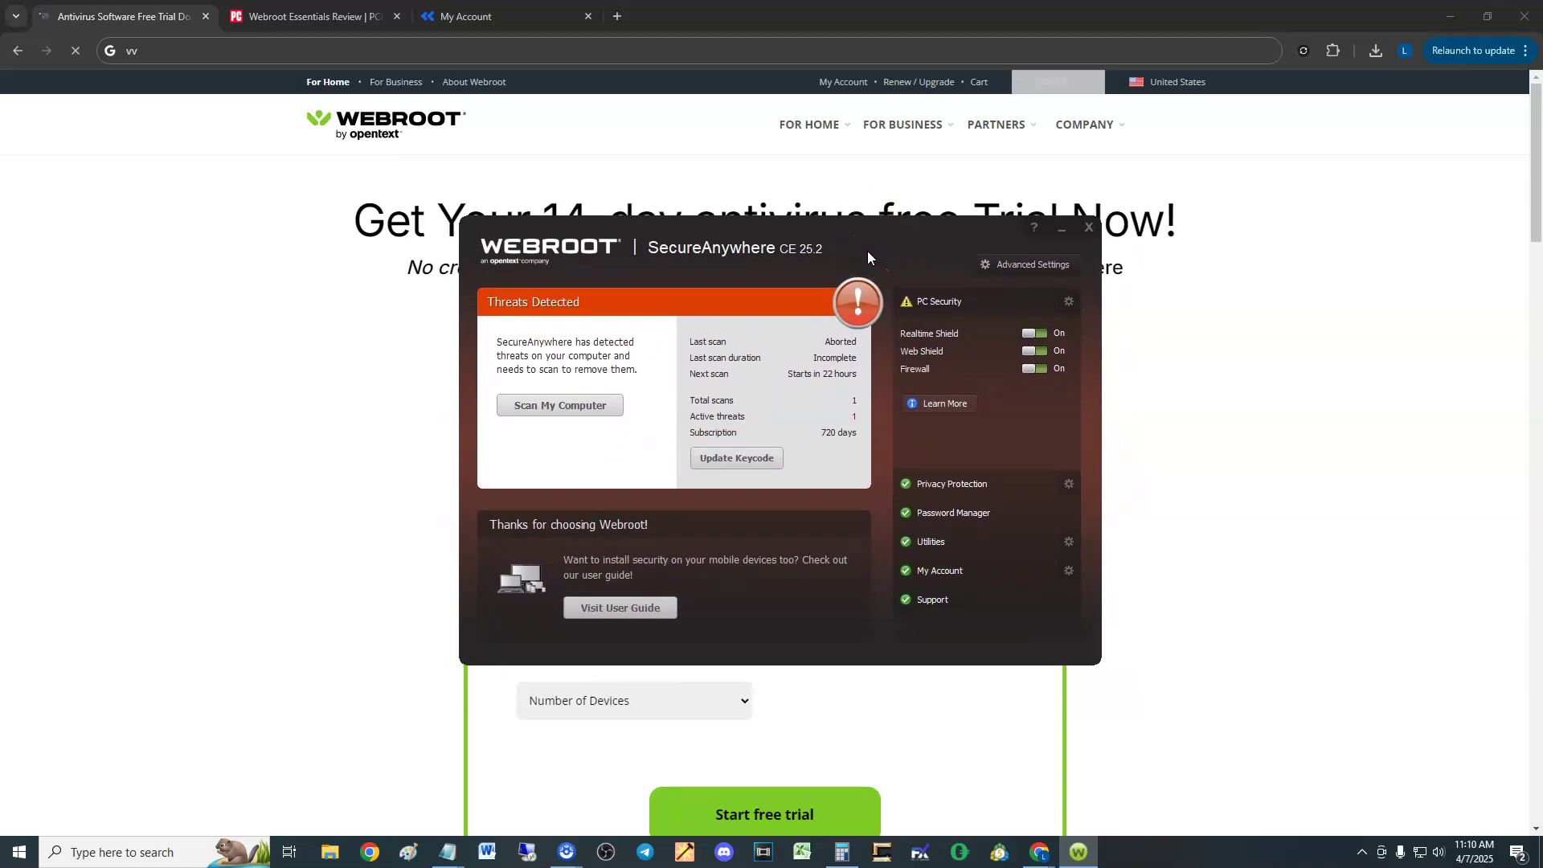
left_click(261, 311)
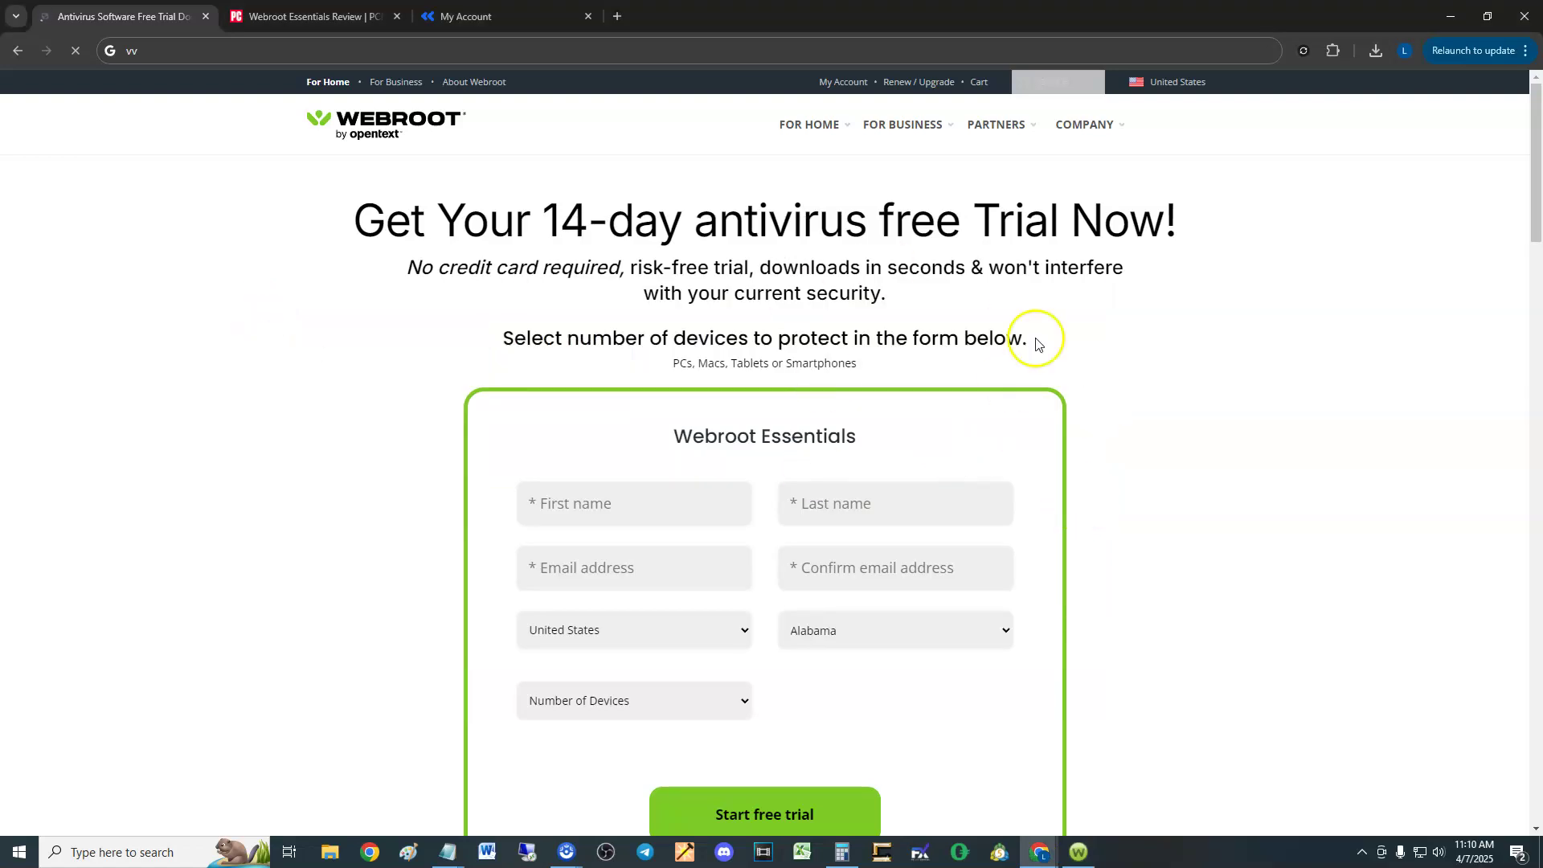
scroll(847, 464, "down", 1)
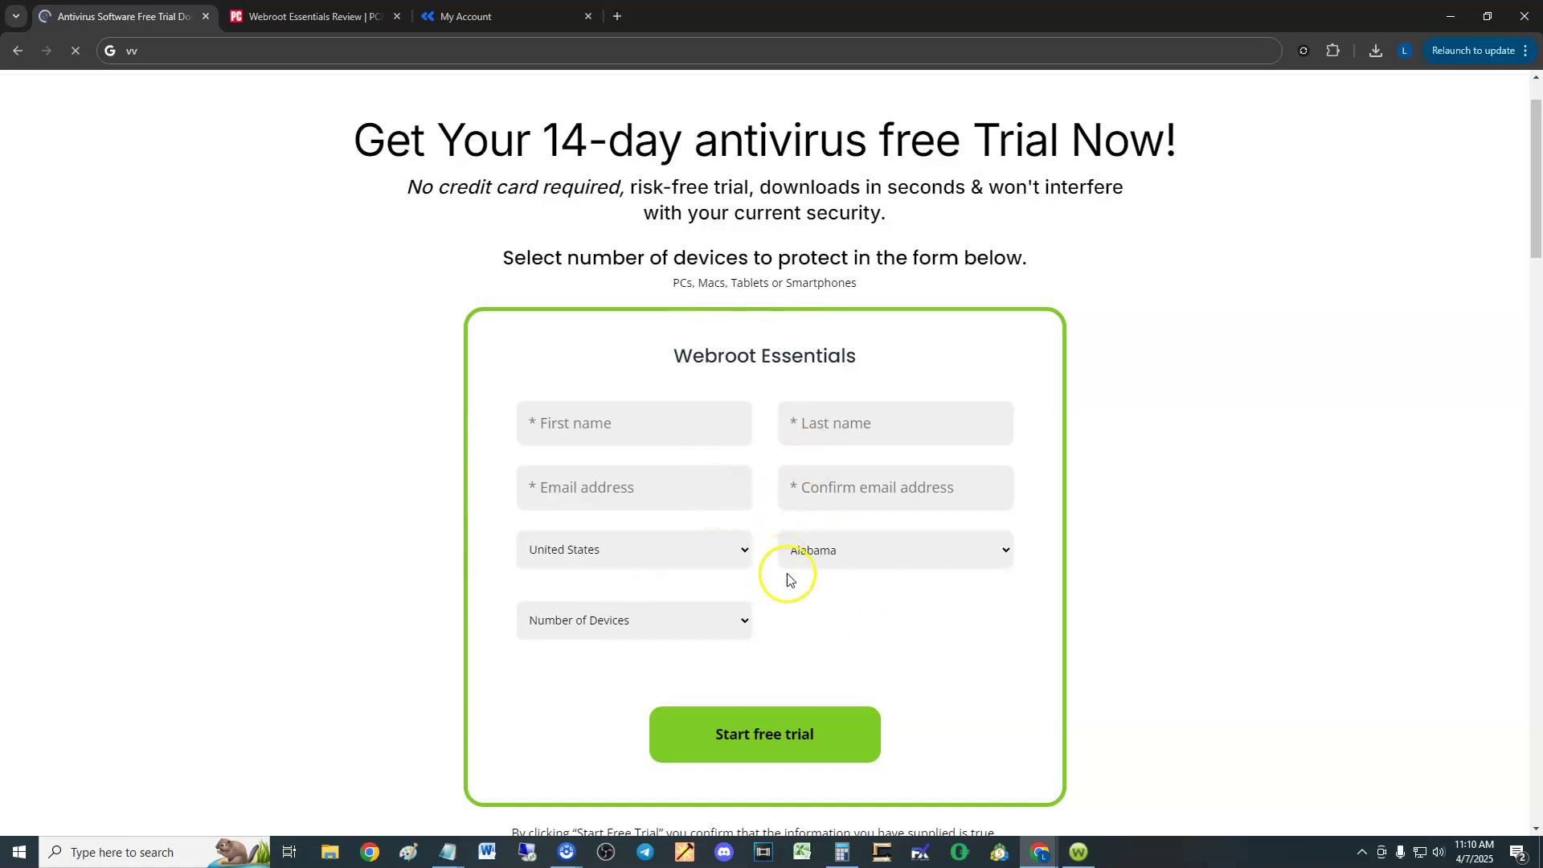
left_click(739, 621)
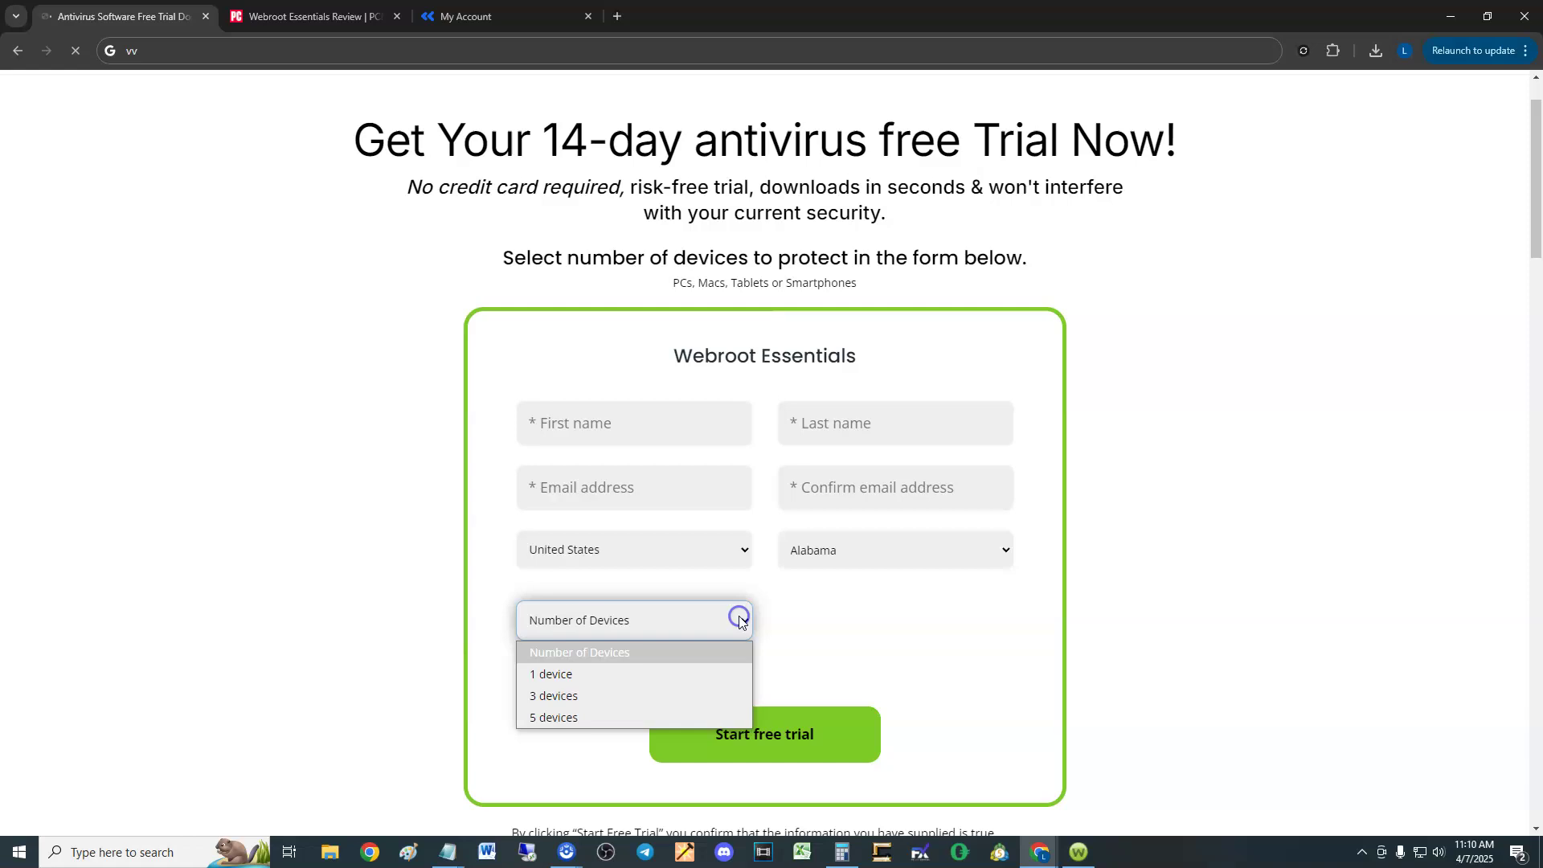
left_click(988, 623)
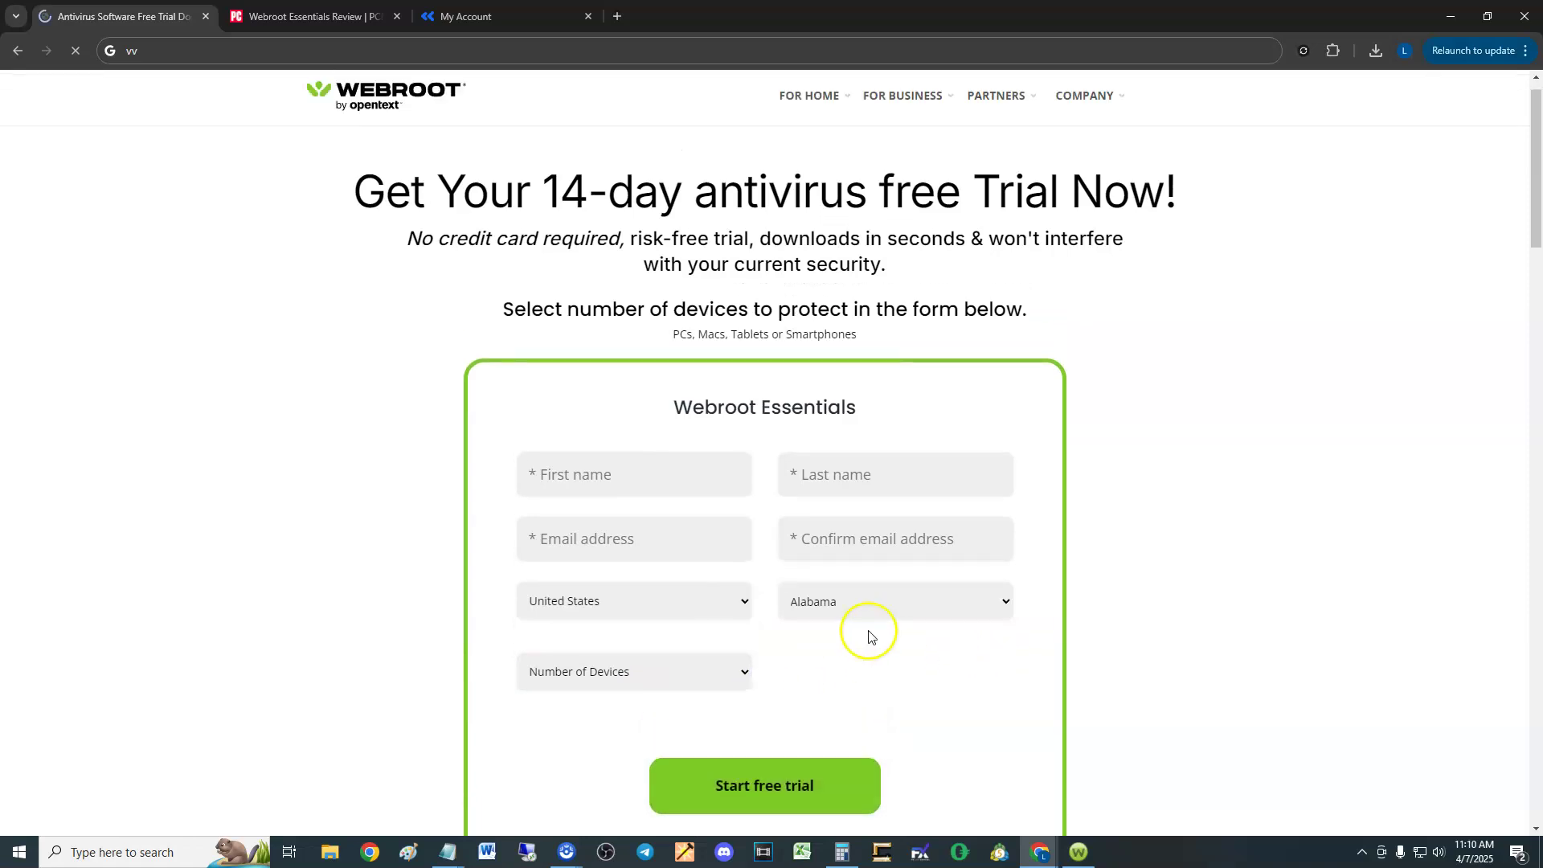
left_click(1078, 852)
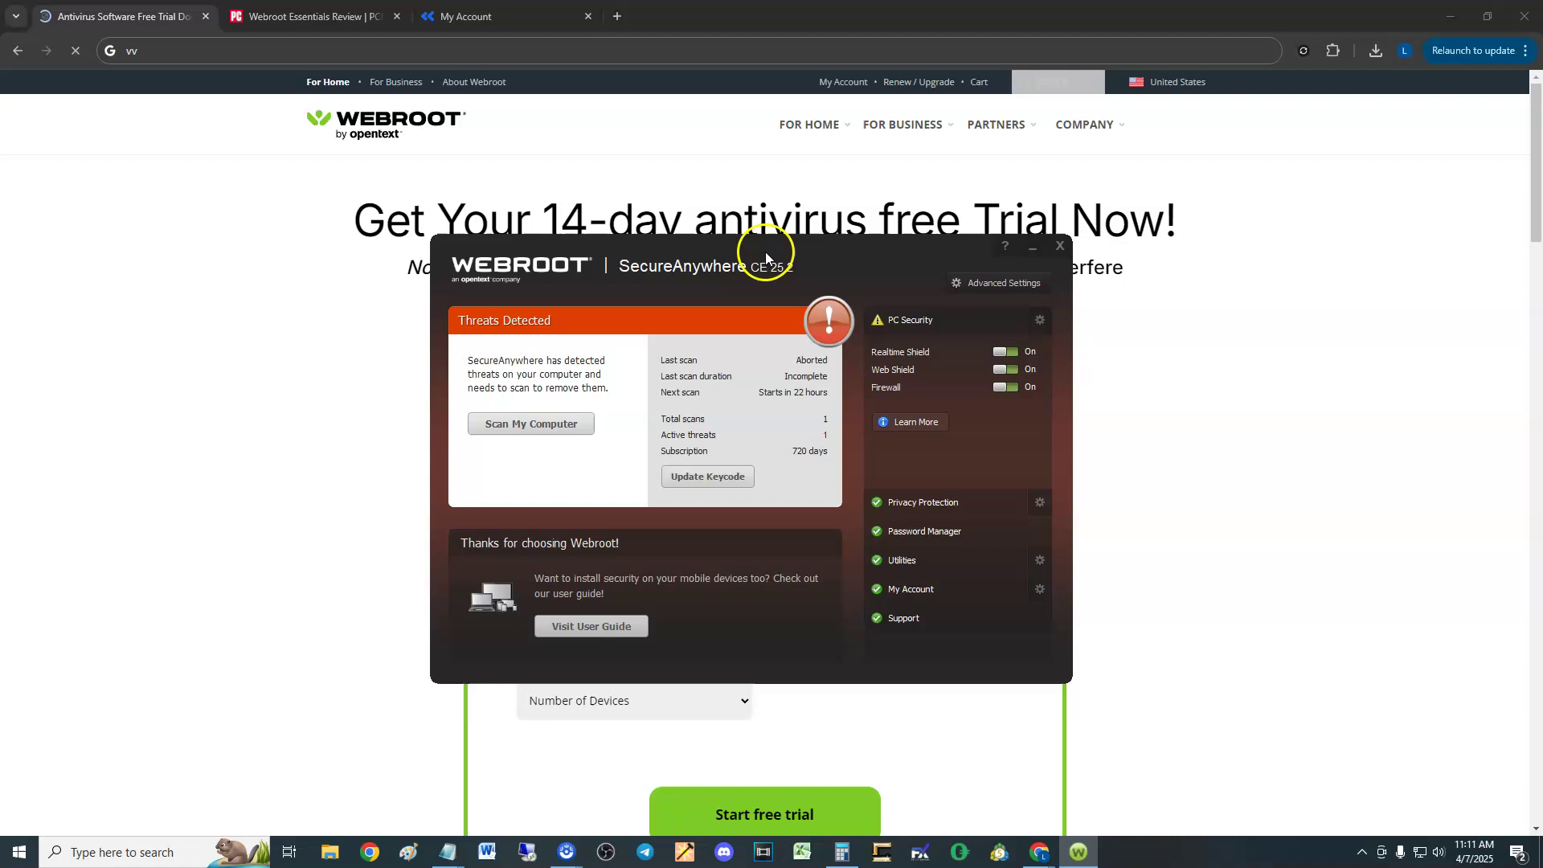
left_click_drag(783, 249, 753, 252)
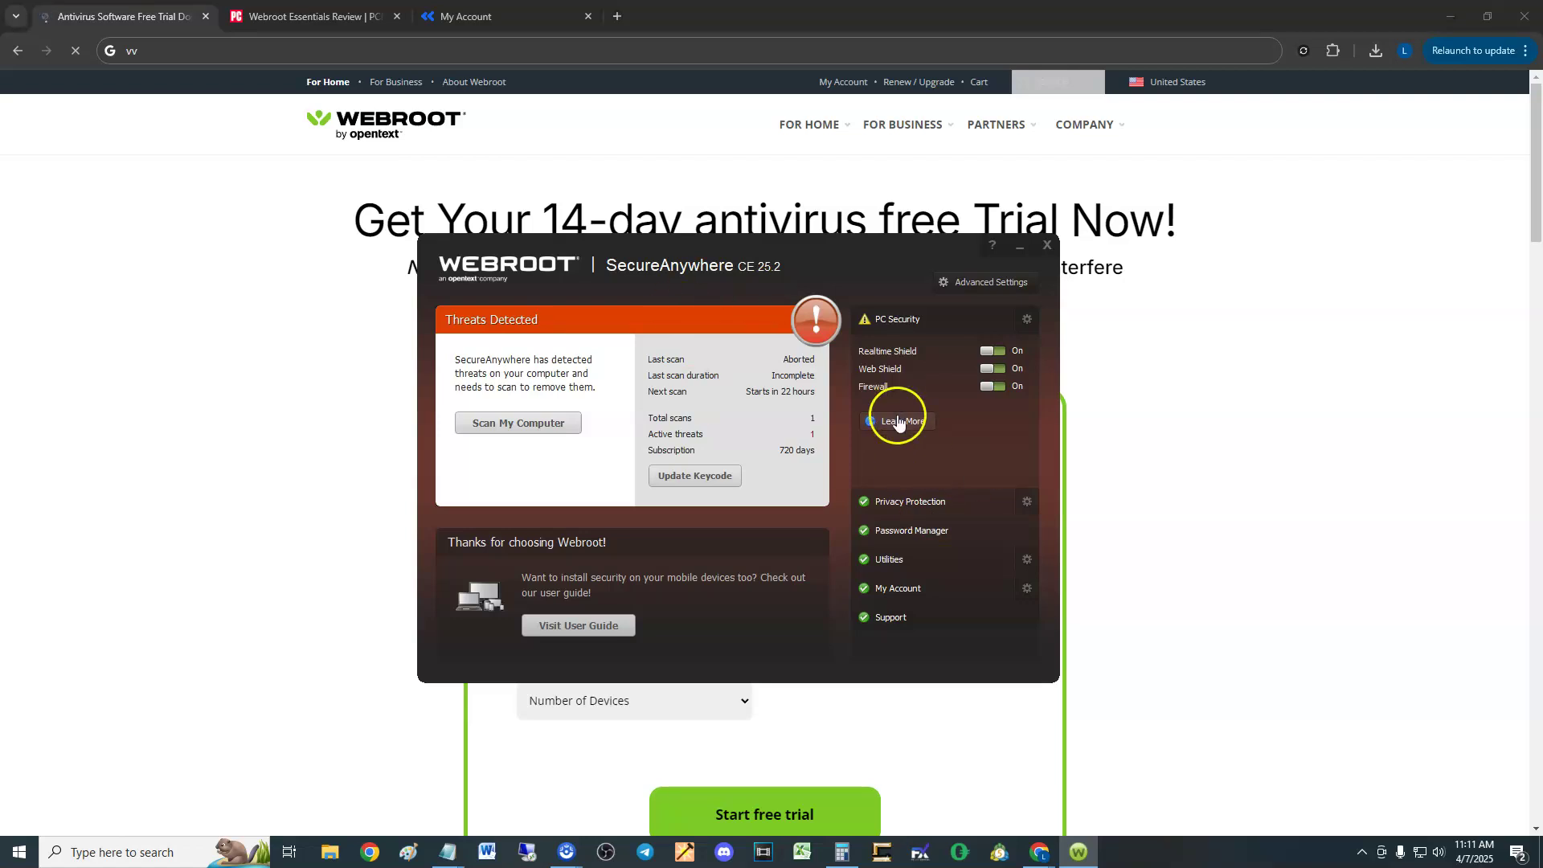
- Read PCMag's Webroot Essentials review, highlighting the 4.0 Excellent rating and 'Aced our hands-on tests' pro
left_click(317, 23)
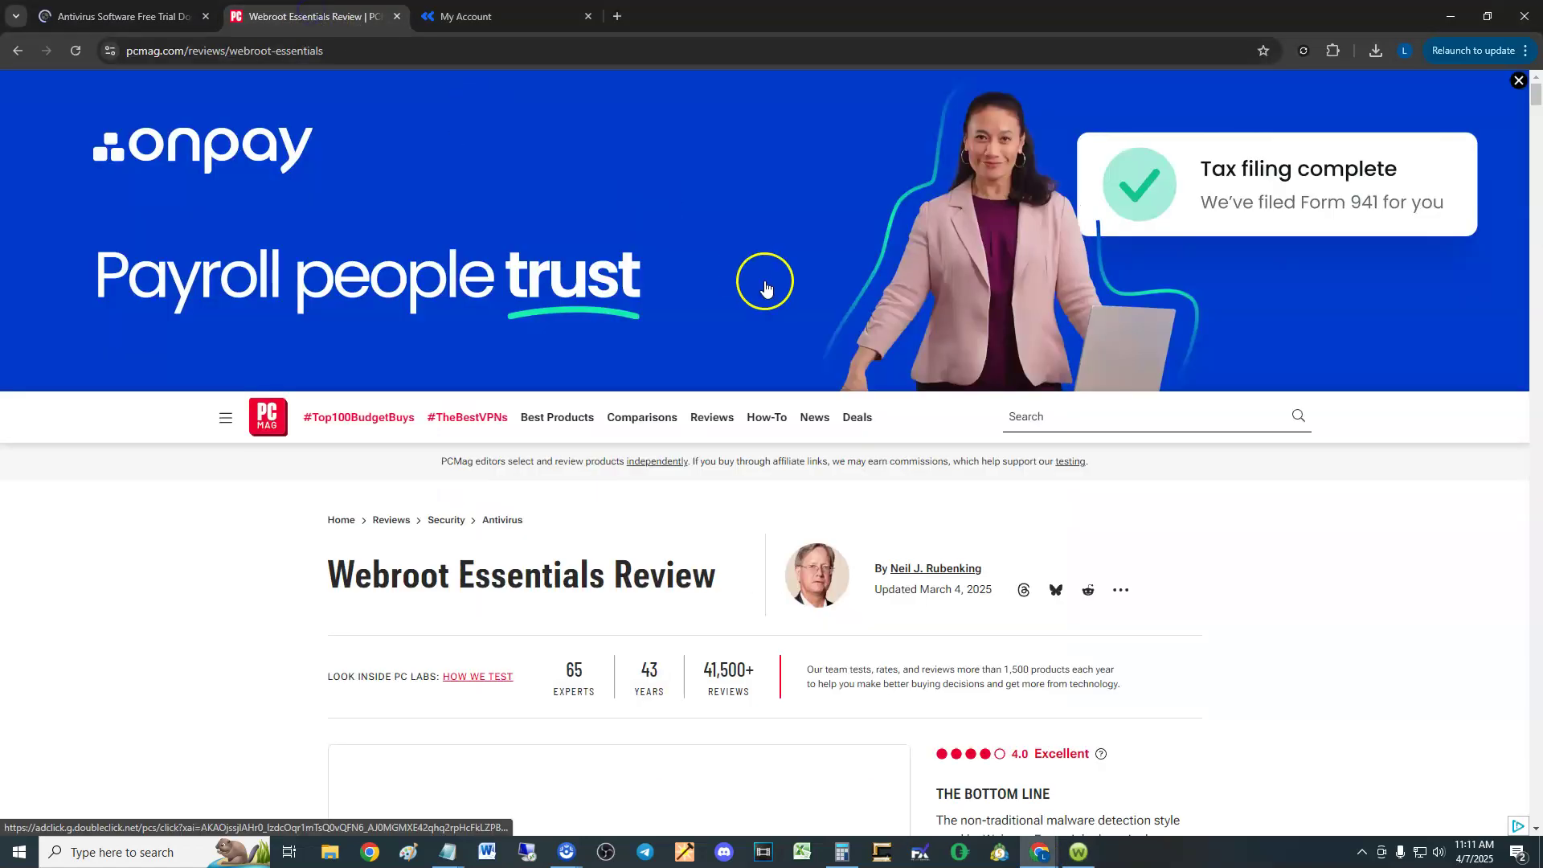
scroll(1000, 506, "down", 3)
scroll(1009, 504, "down", 1)
scroll(1008, 505, "up", 1)
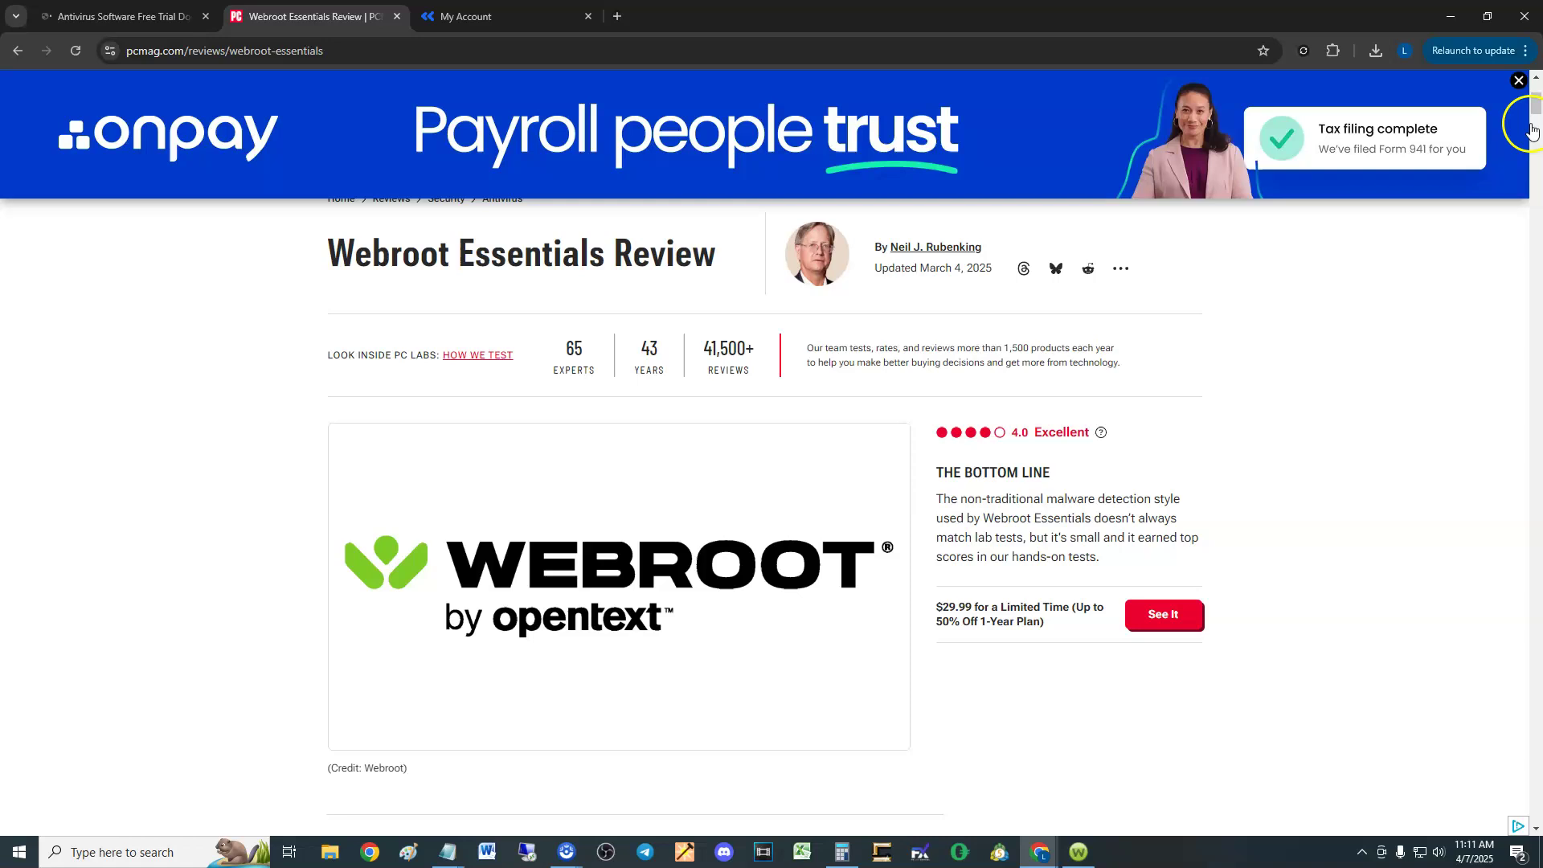
scroll(1229, 376, "down", 1)
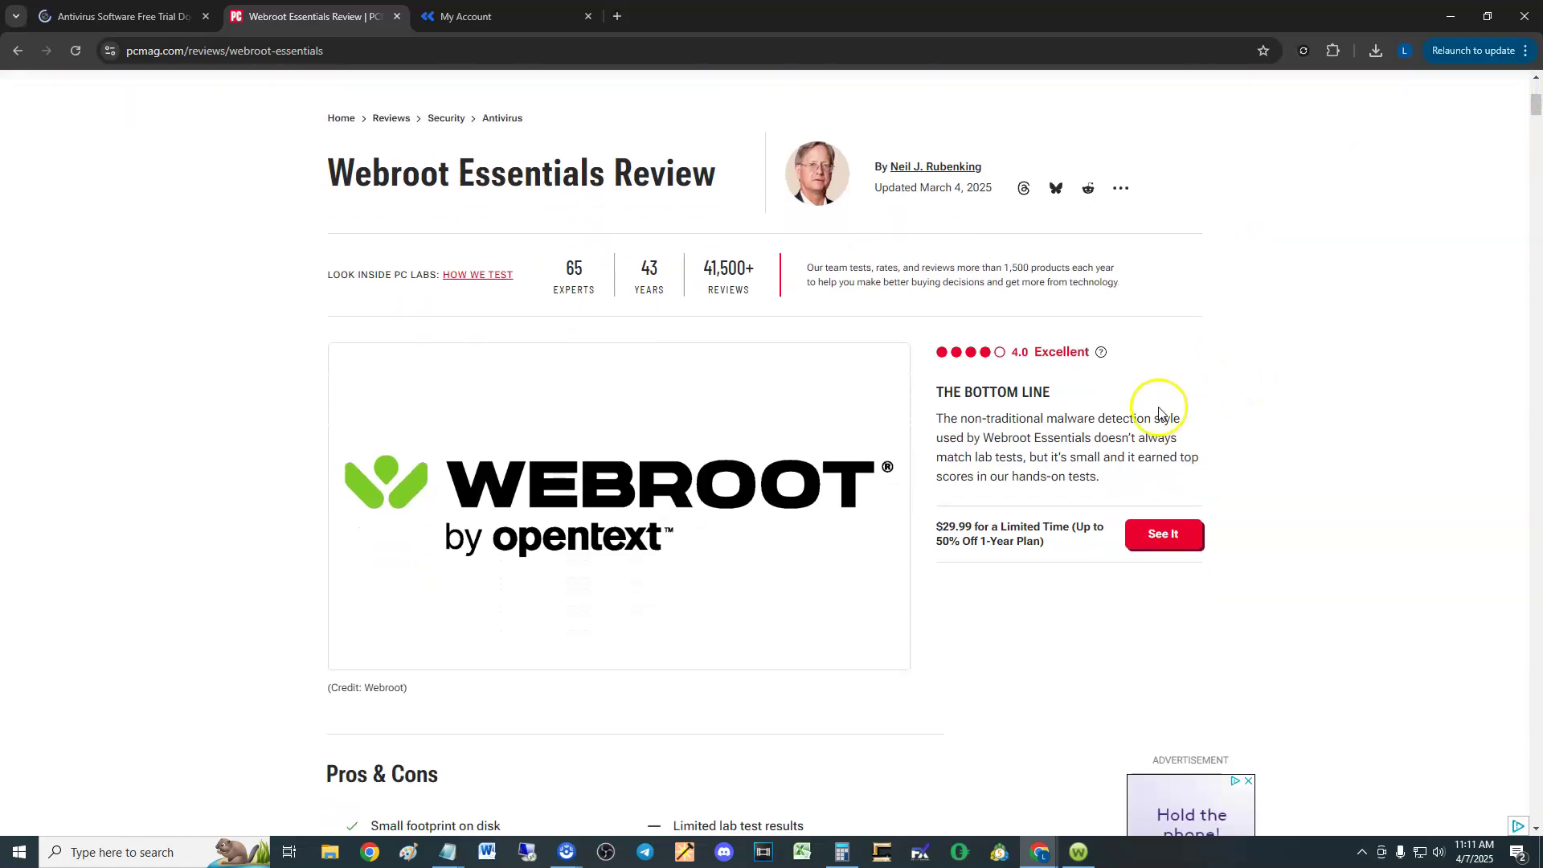
left_click_drag(1011, 353, 1068, 350)
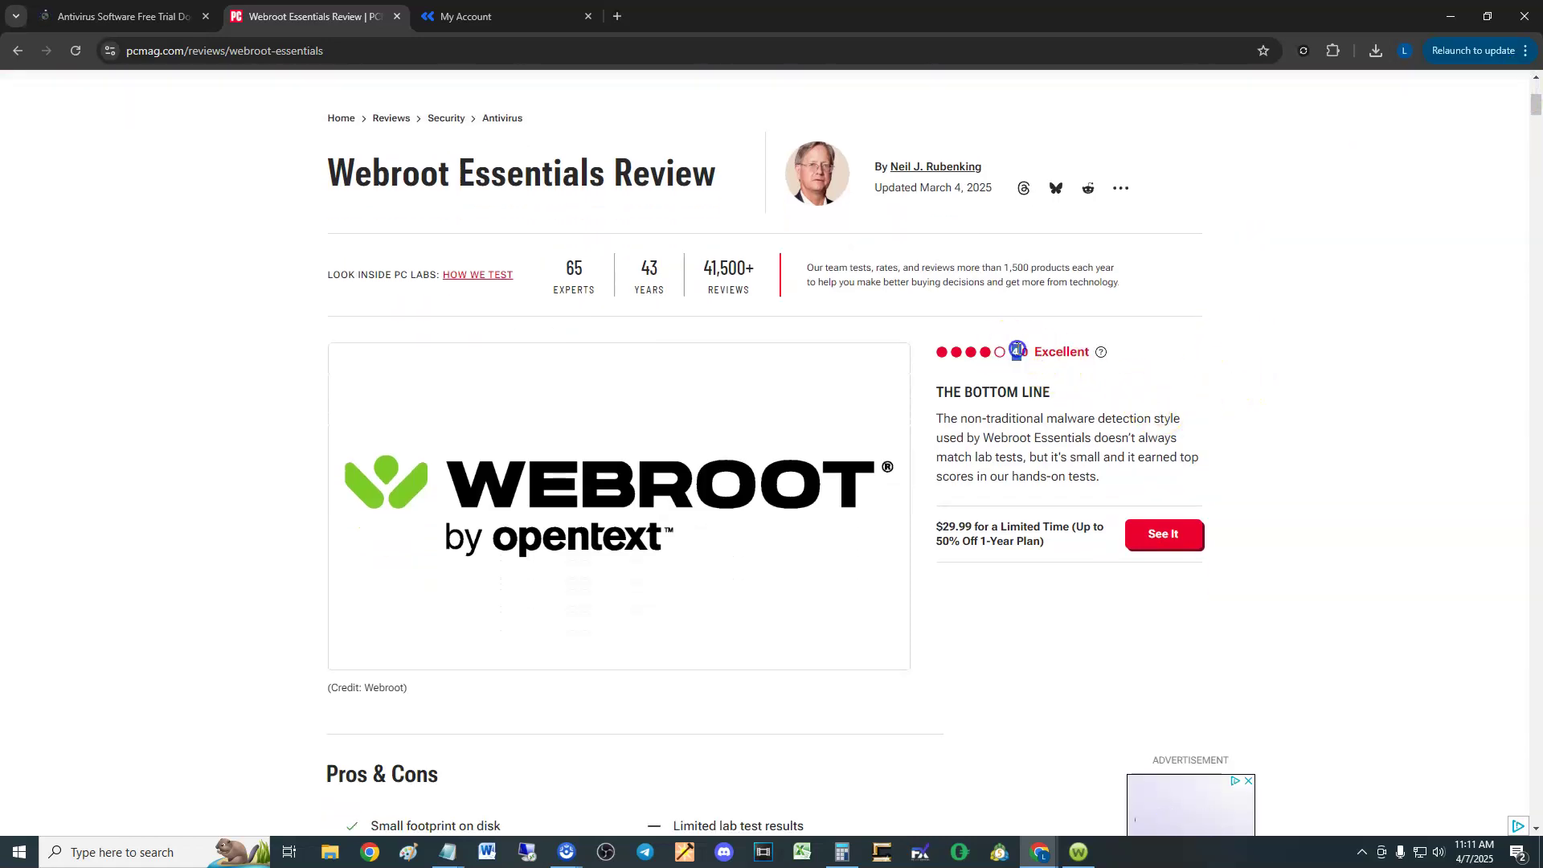
left_click(1246, 356)
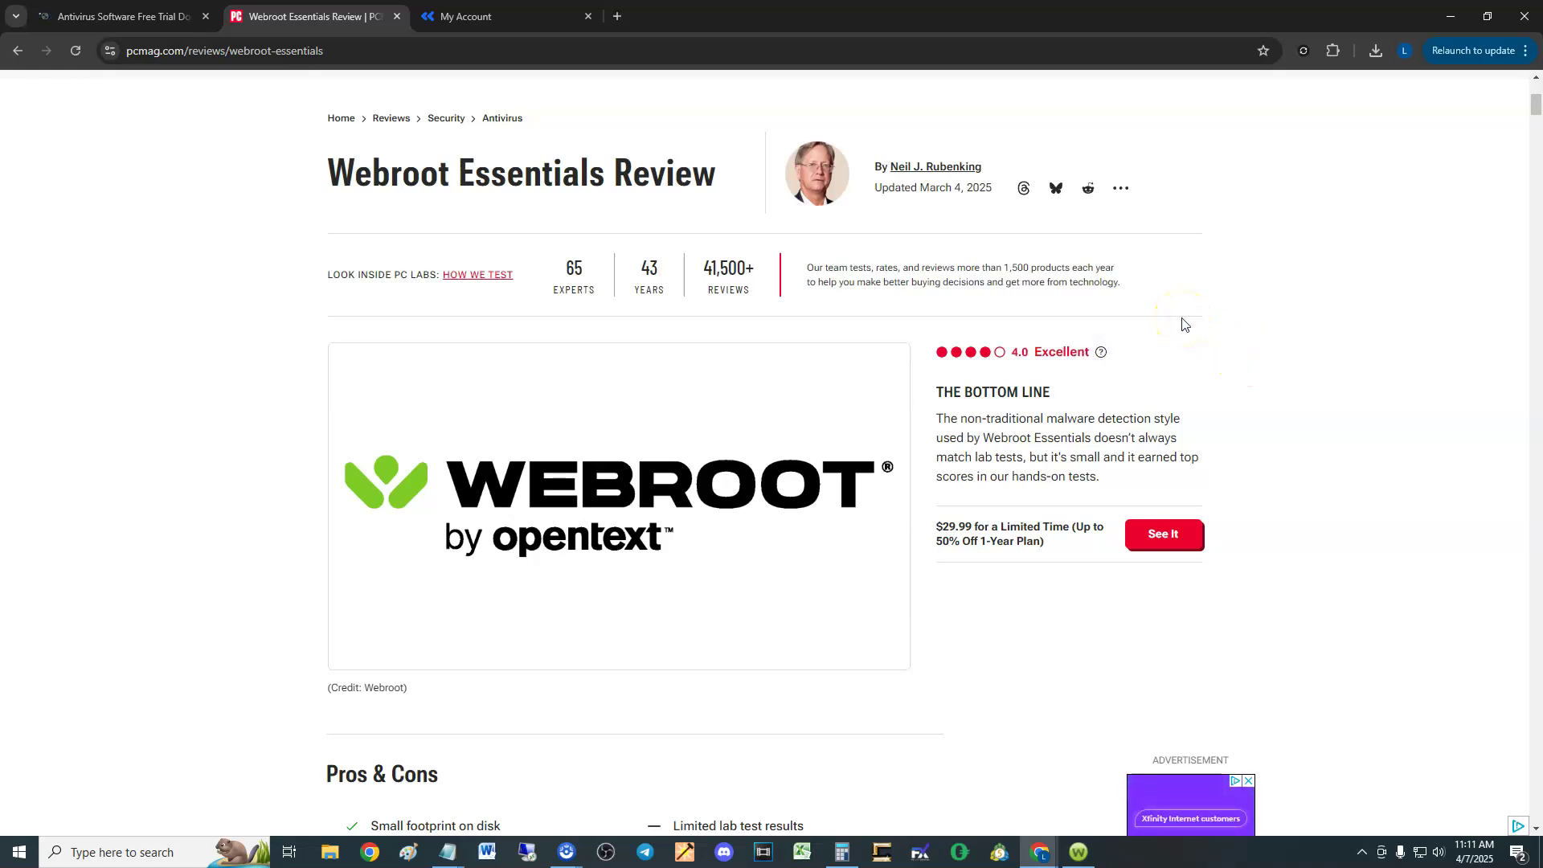
scroll(1198, 360, "down", 1)
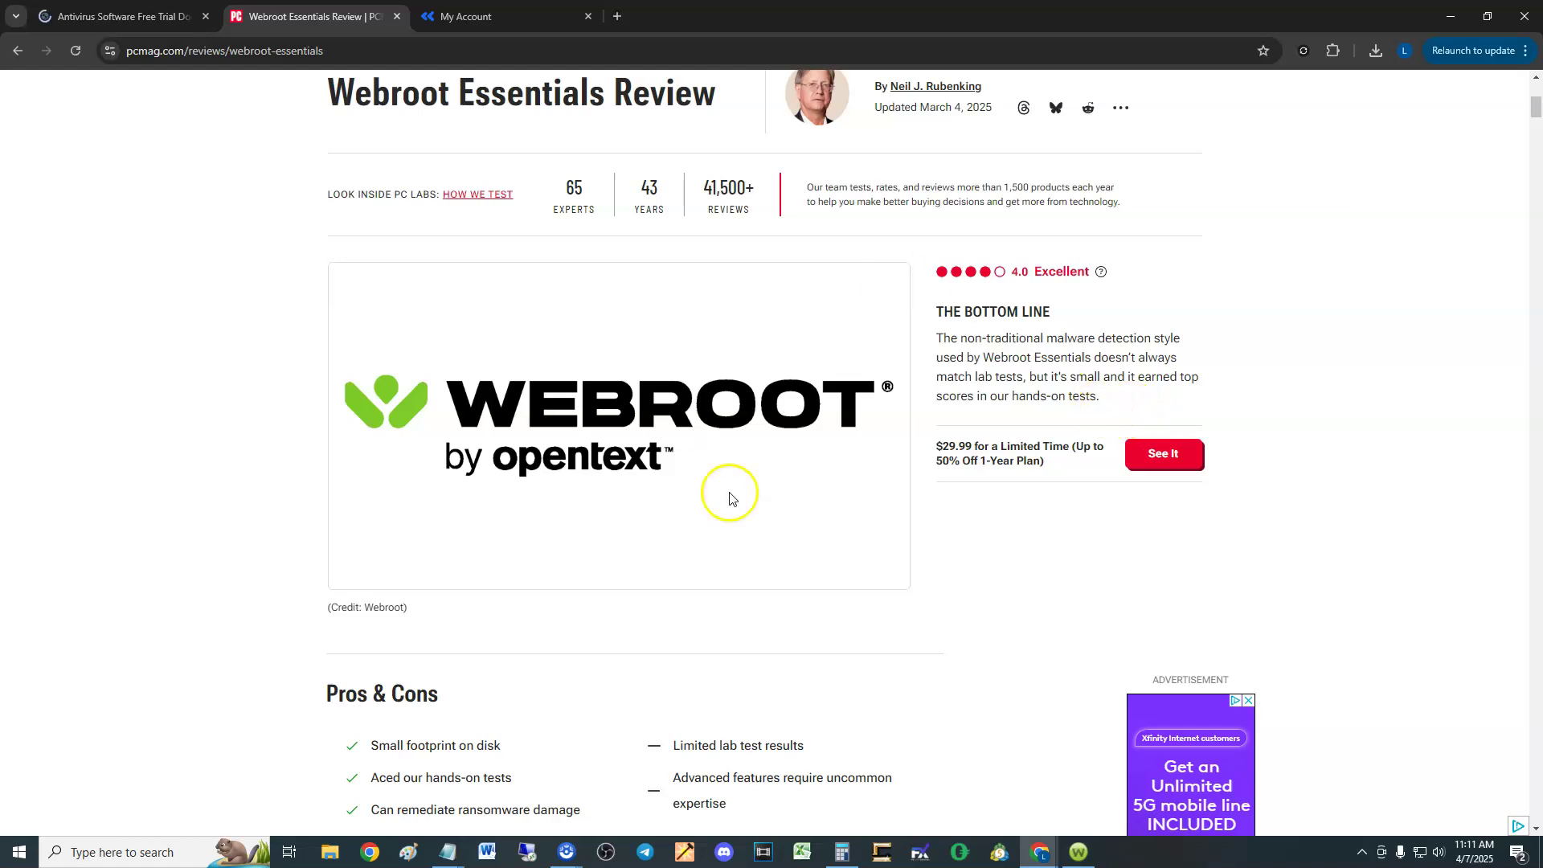
scroll(1060, 470, "down", 1)
scroll(1055, 458, "down", 2)
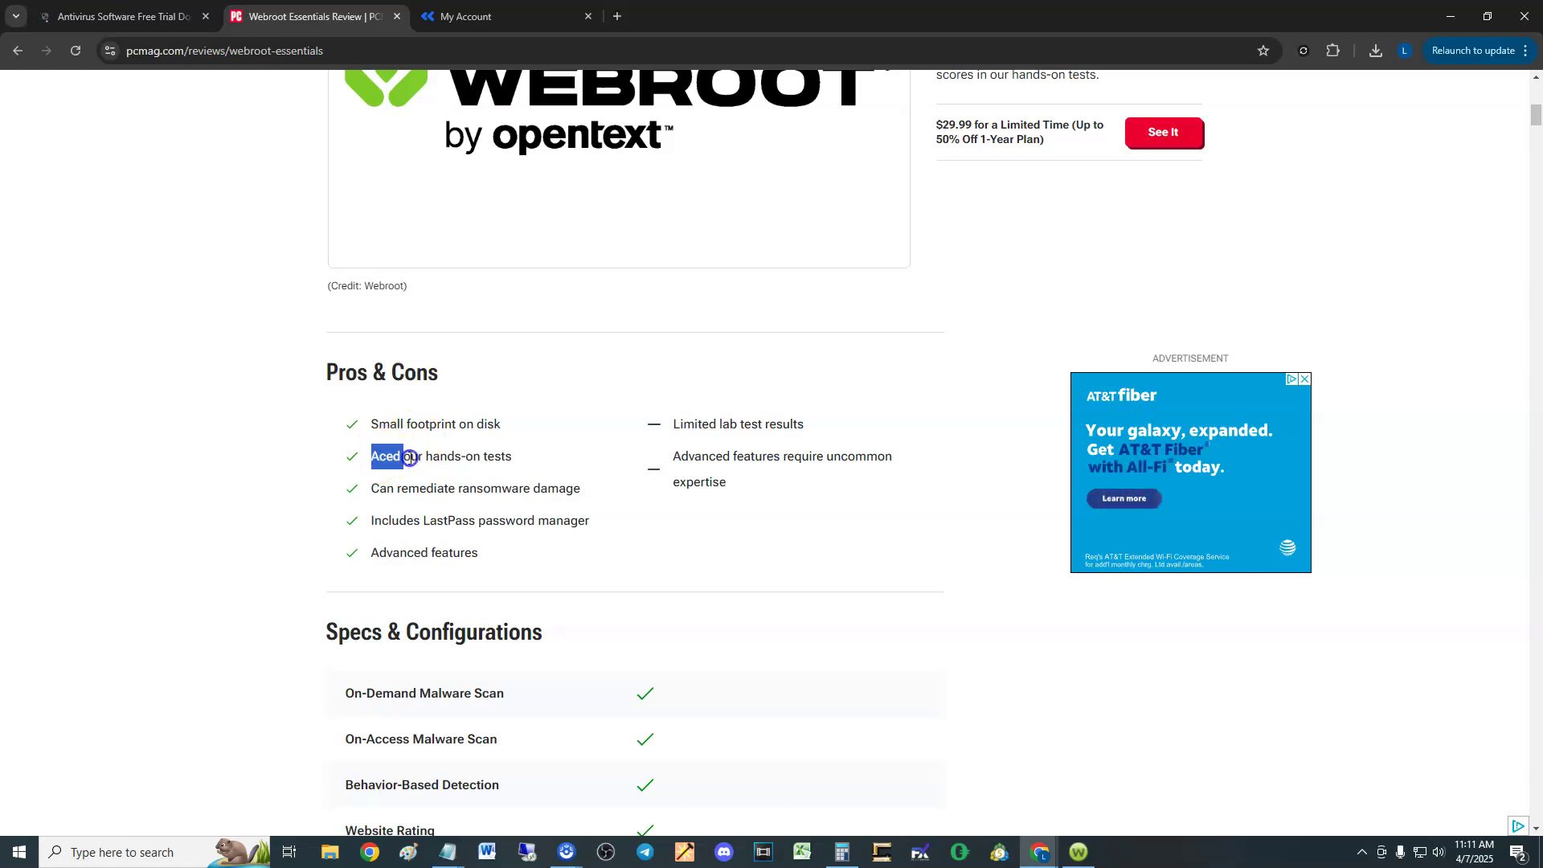
left_click_drag(372, 456, 494, 455)
left_click(497, 459)
scroll(498, 458, "down", 1)
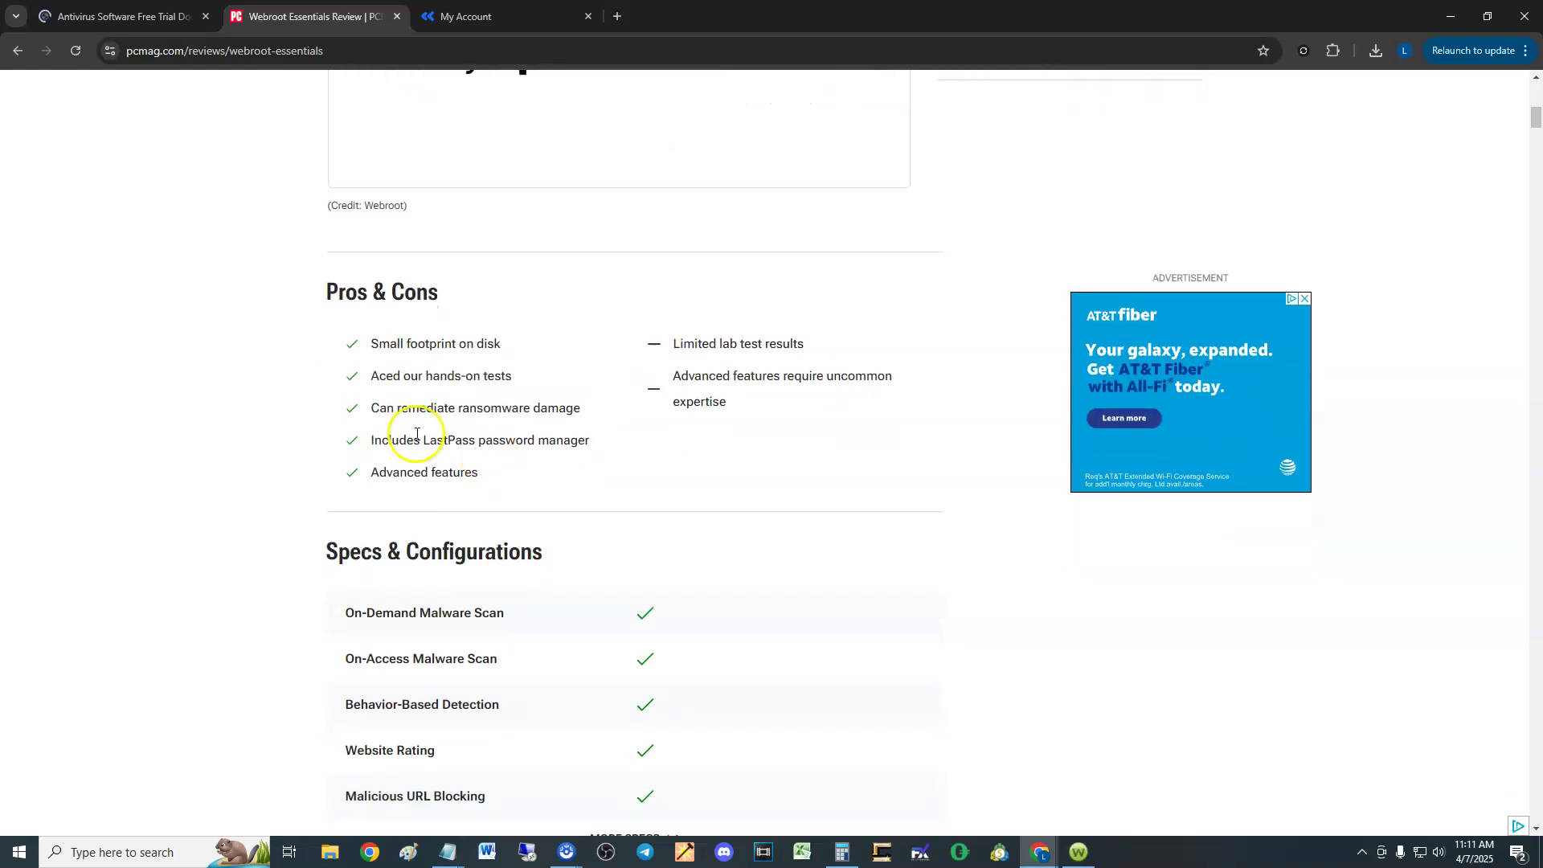
left_click_drag(372, 408, 579, 407)
- Highlight the ransomware and LastPass pros, then reveal all rows with More Specs
left_click(570, 403)
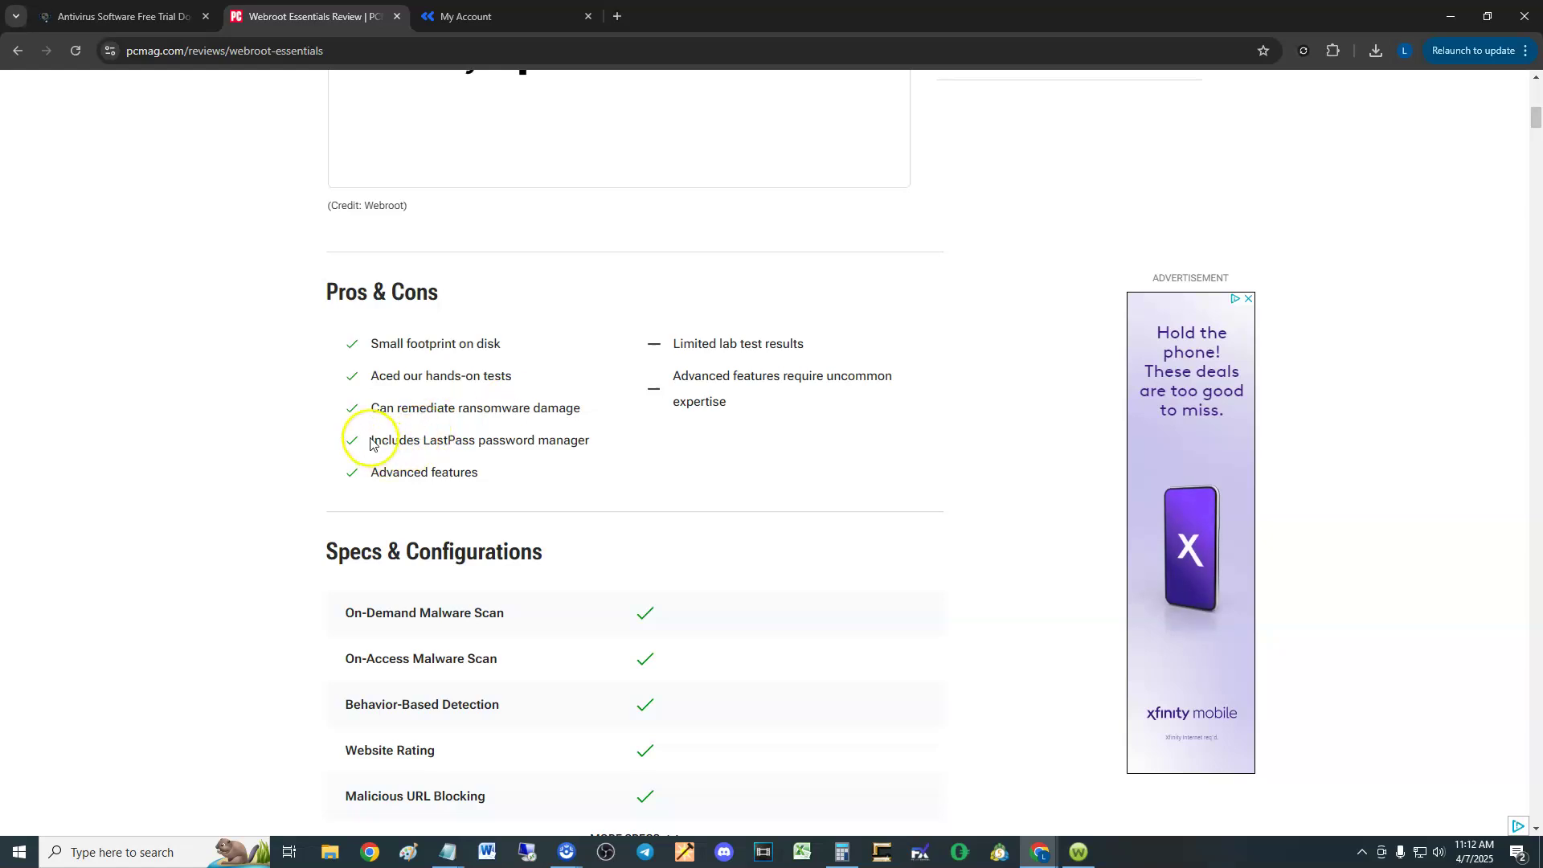
left_click_drag(370, 445, 566, 438)
left_click(566, 438)
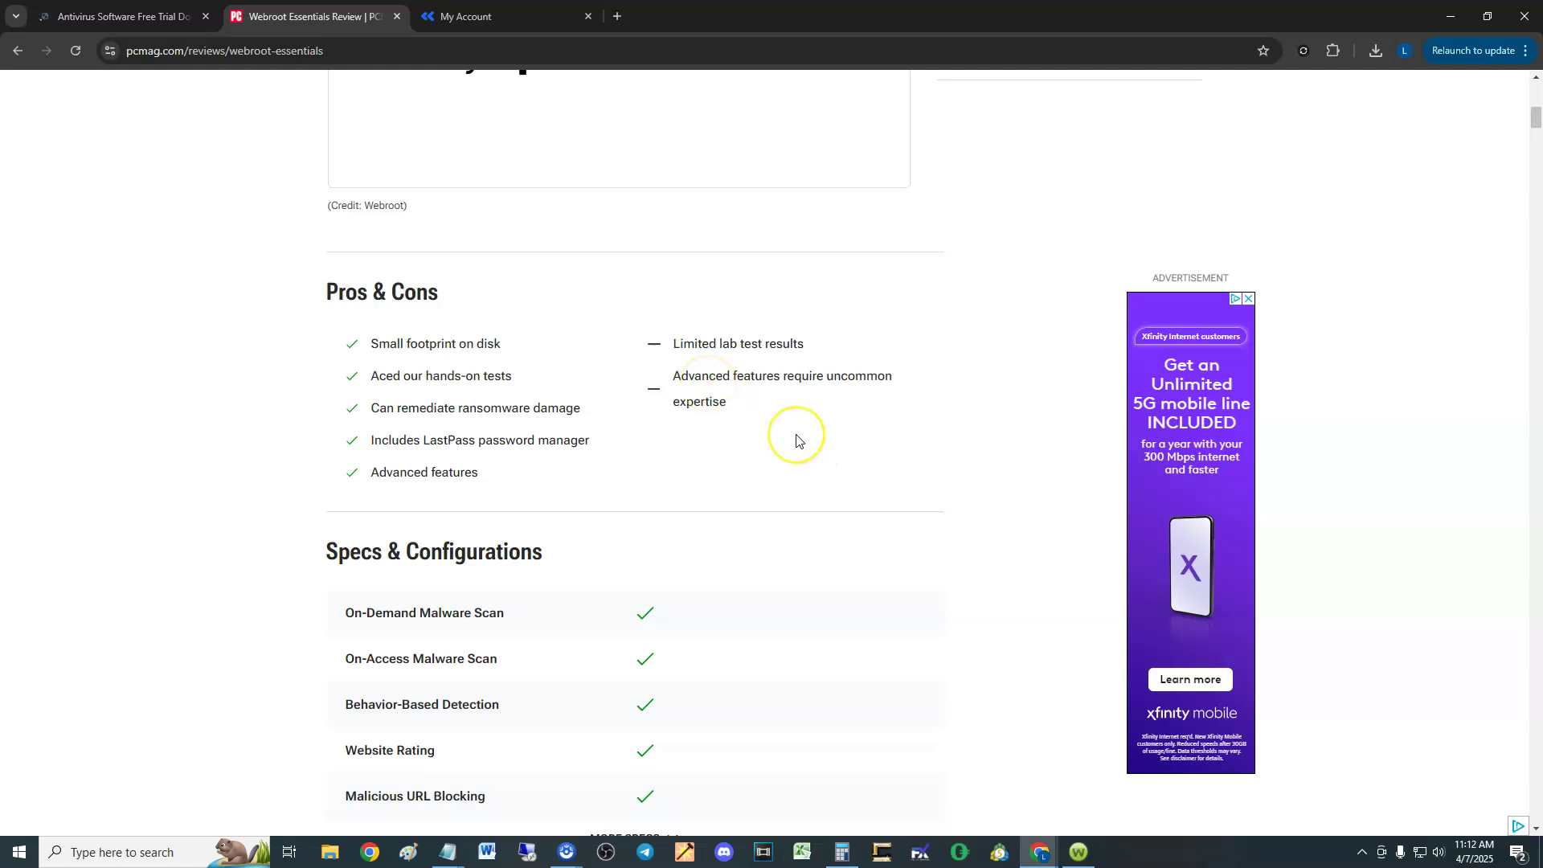
scroll(796, 438, "down", 2)
left_click(639, 595)
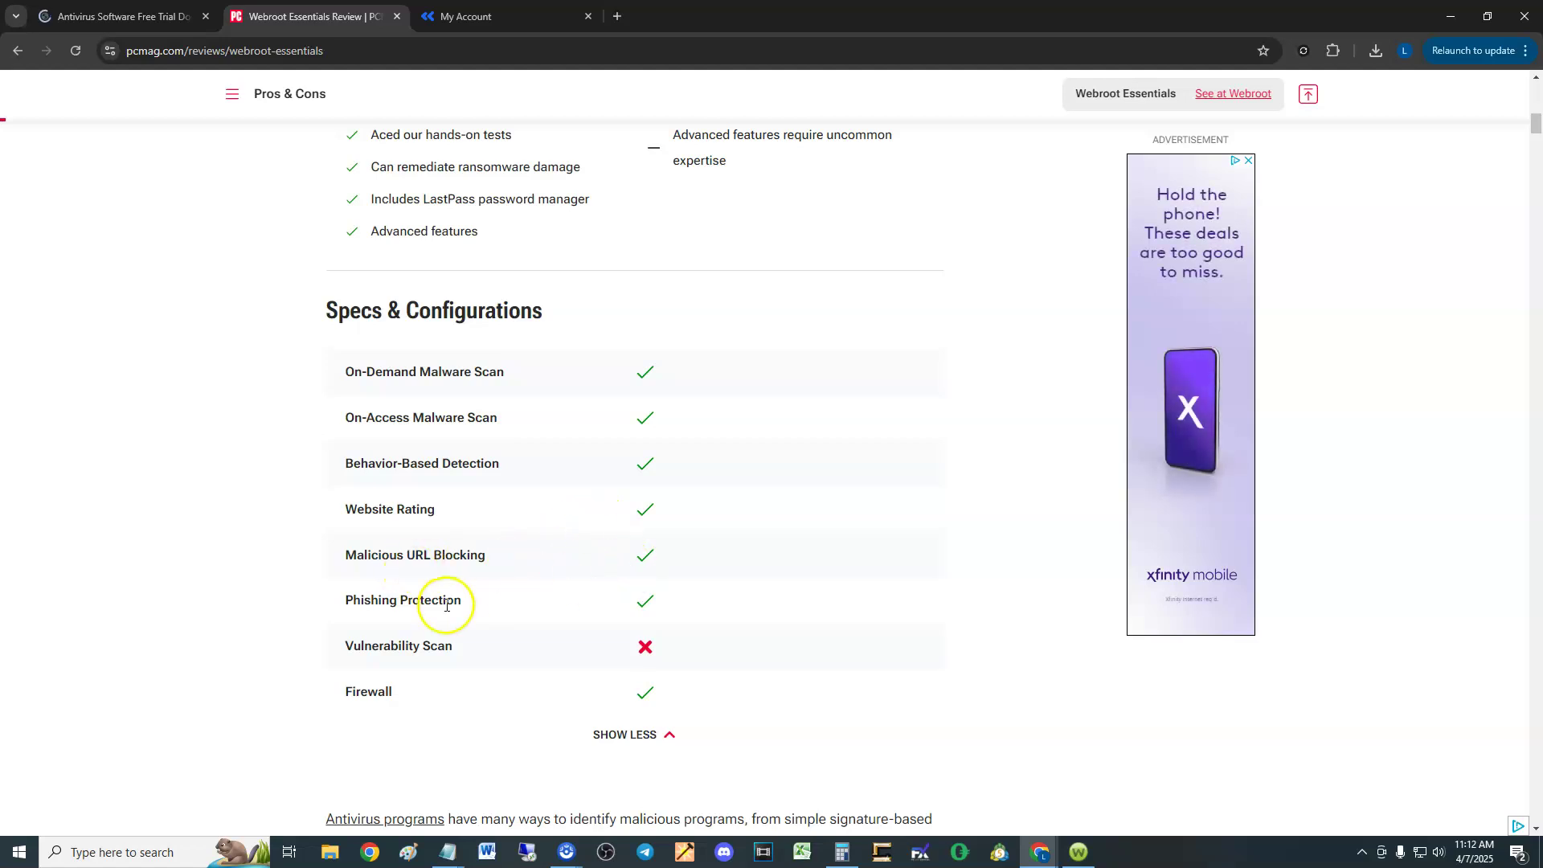
scroll(649, 601, "down", 1)
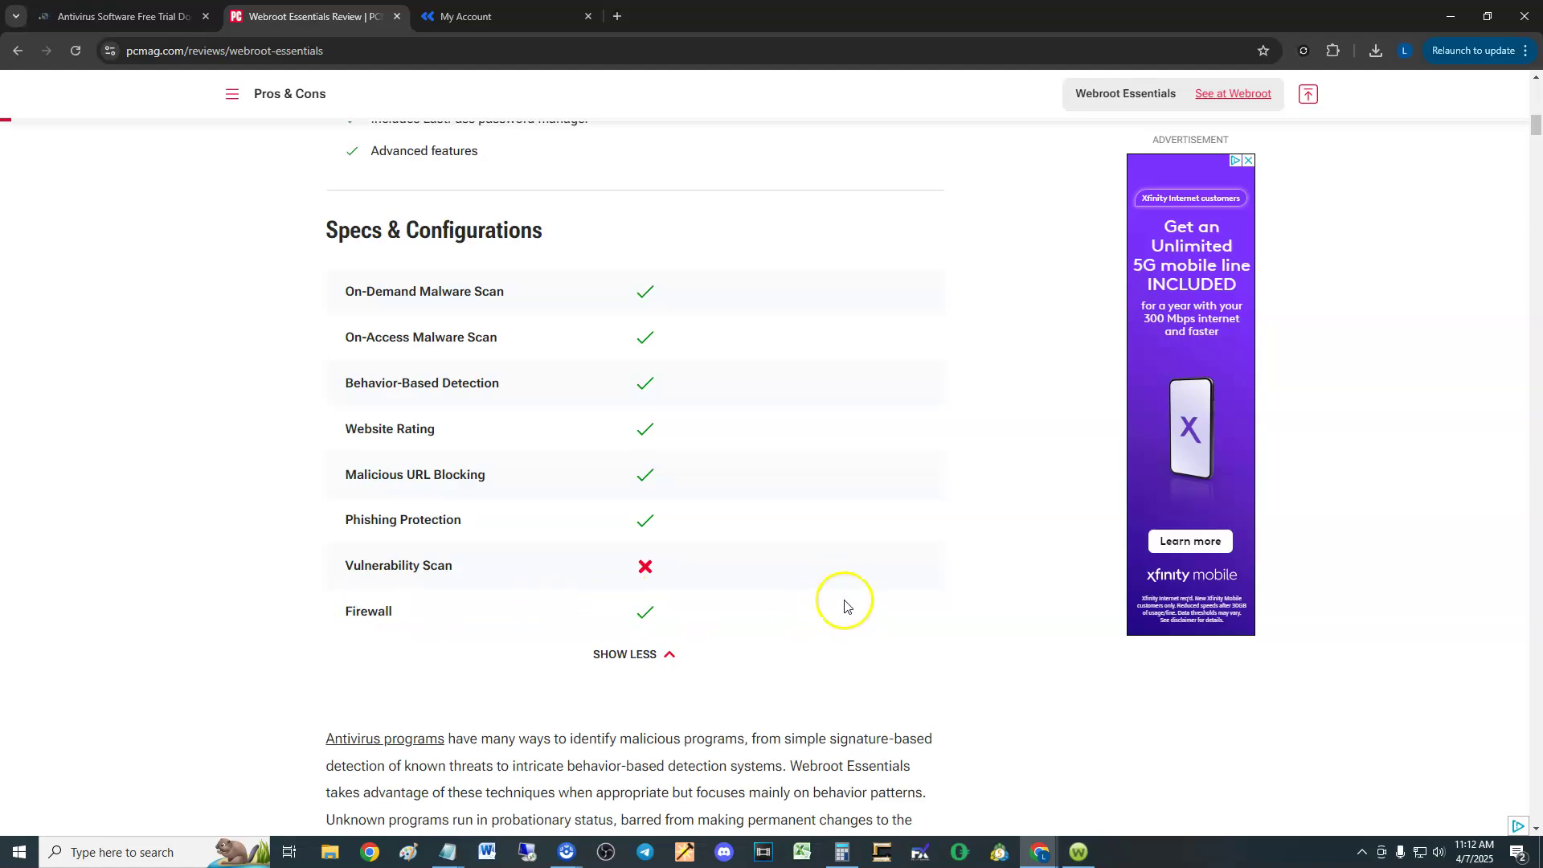
scroll(807, 578, "down", 4)
scroll(786, 561, "down", 3)
scroll(786, 561, "down", 3)
scroll(786, 562, "down", 3)
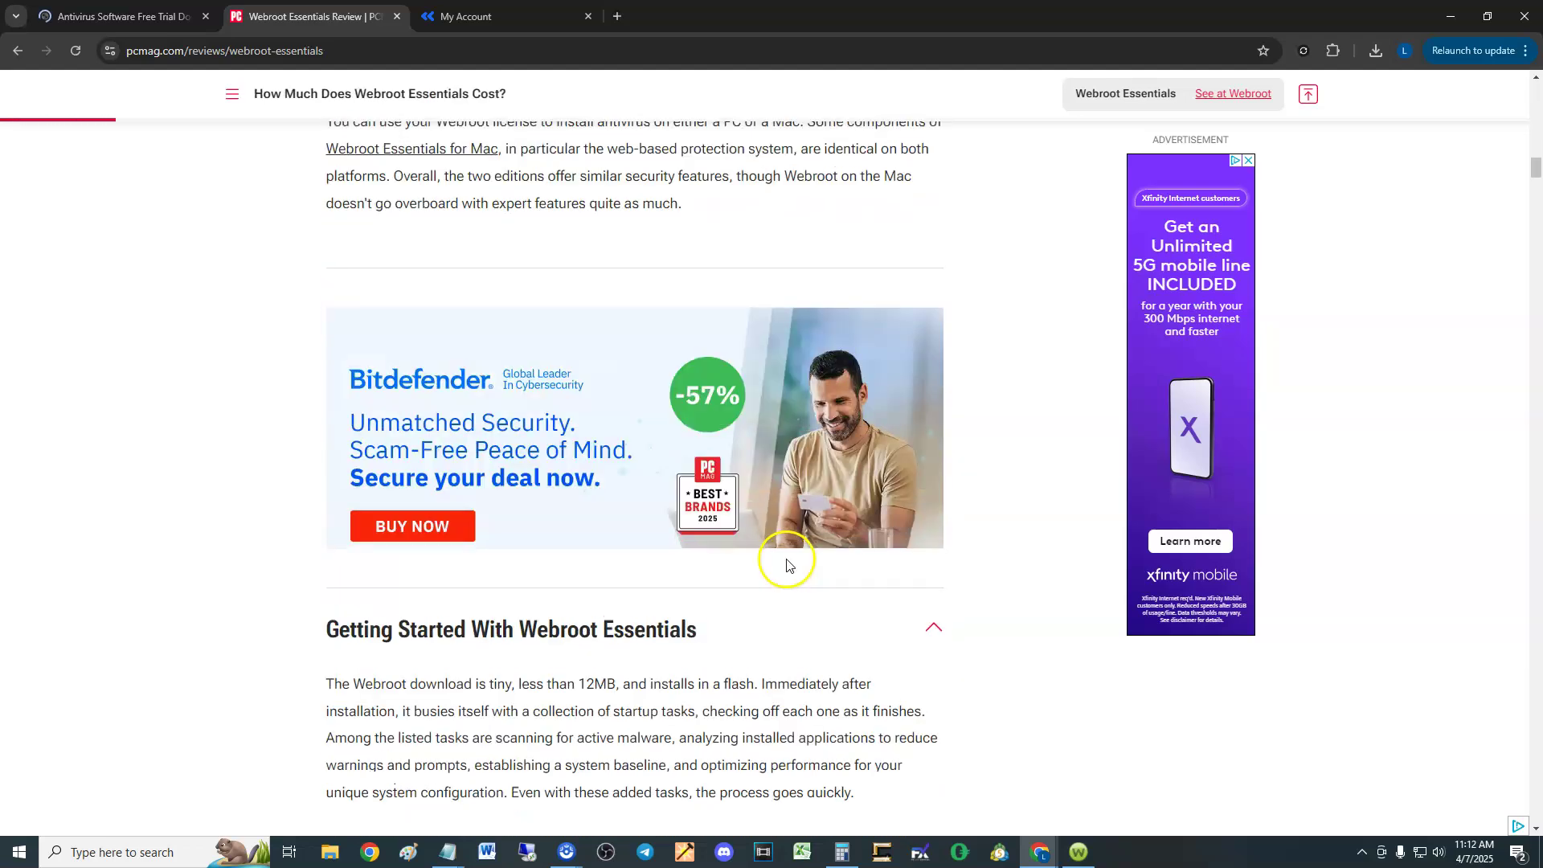
scroll(789, 554, "up", 6)
scroll(655, 448, "up", 3)
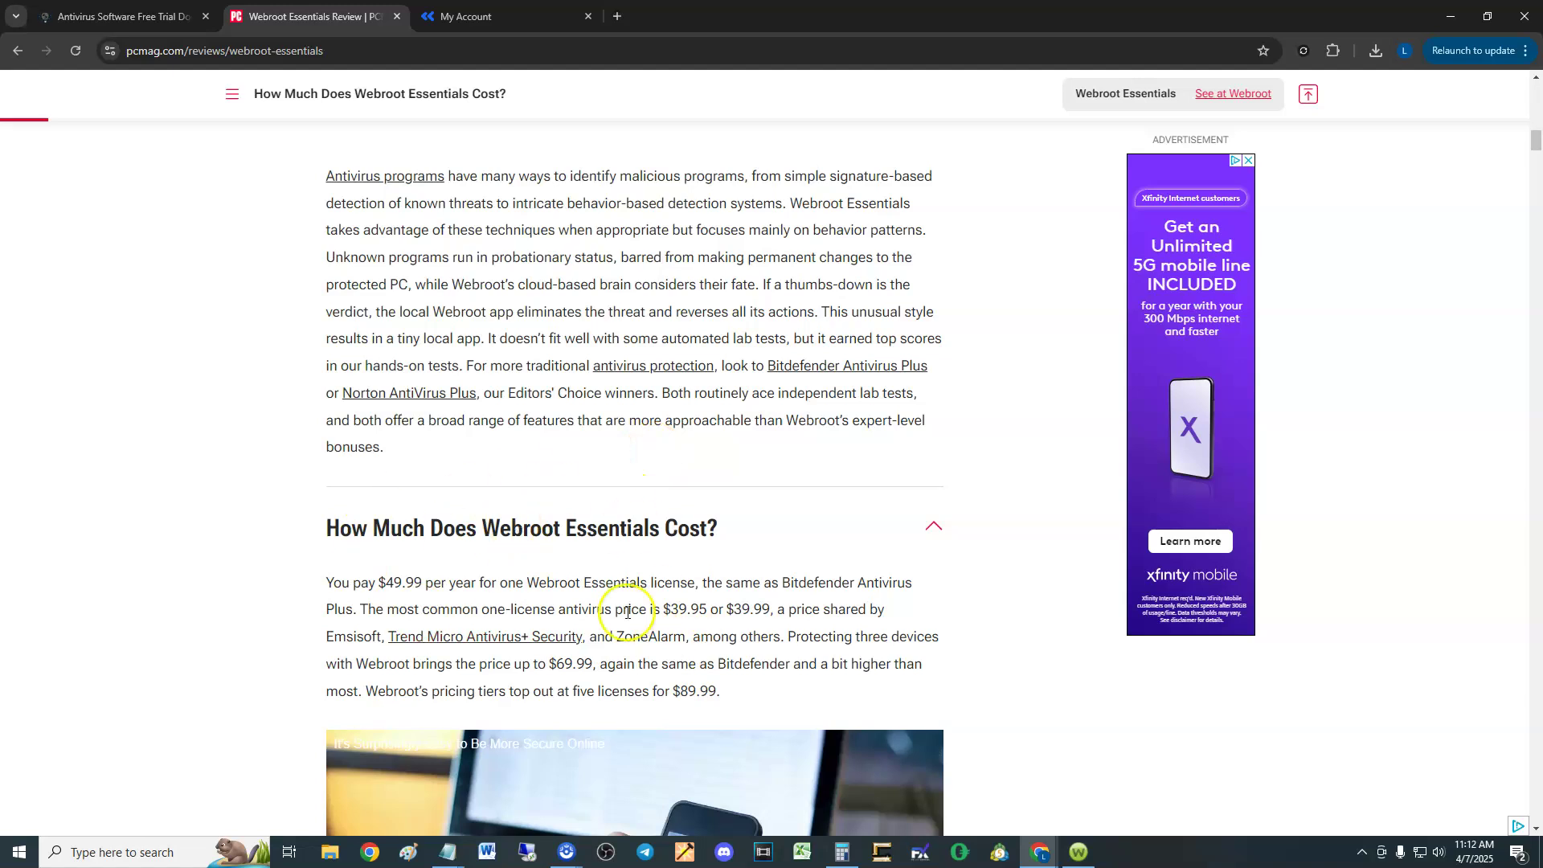
scroll(758, 614, "down", 2)
scroll(771, 614, "down", 4)
scroll(795, 629, "down", 4)
scroll(796, 626, "down", 3)
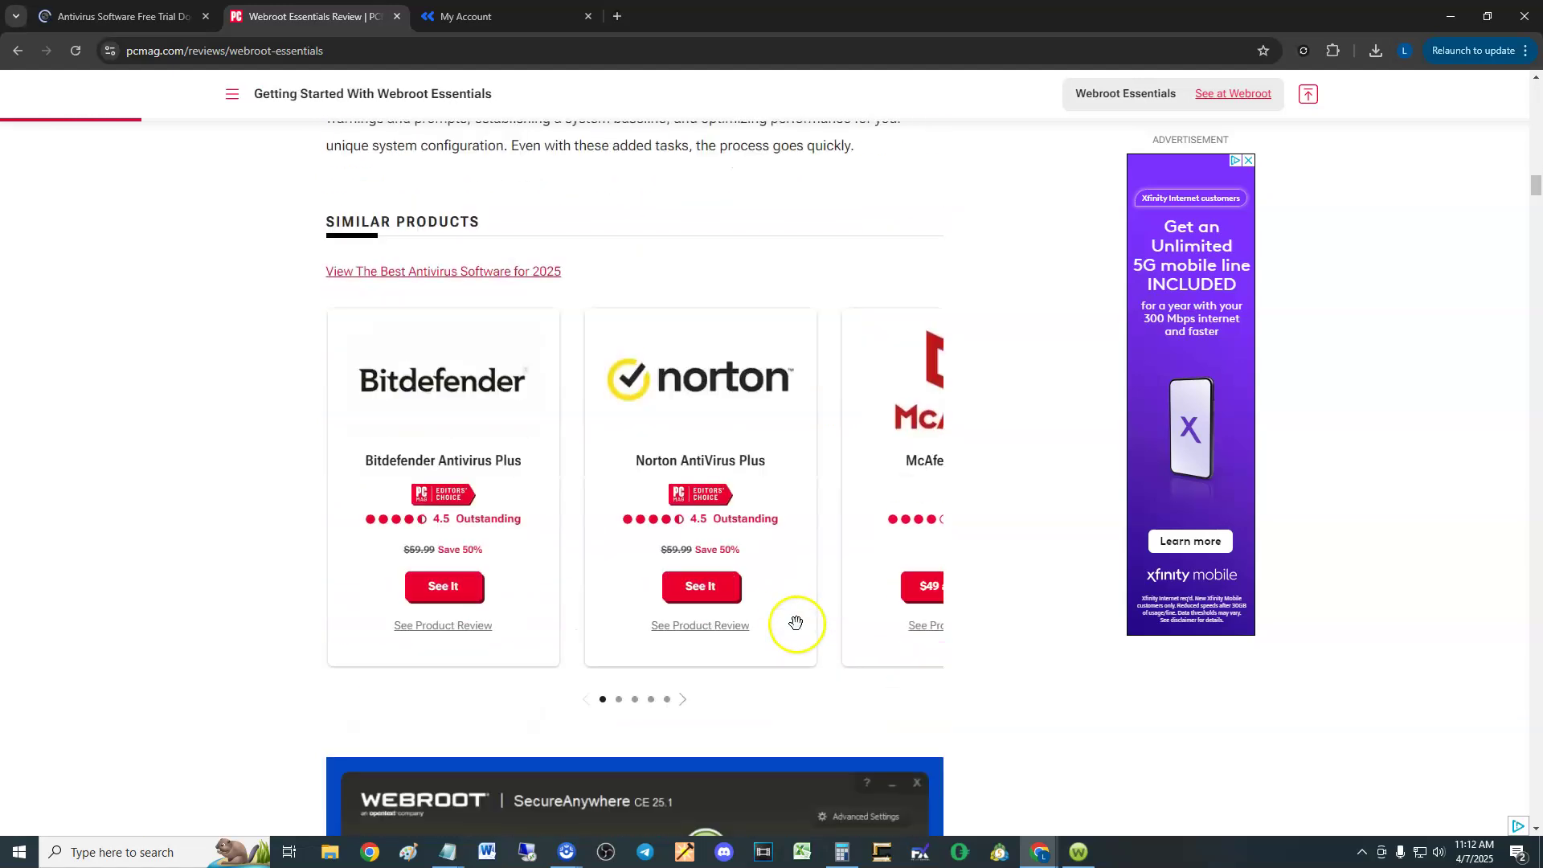
scroll(791, 617, "down", 3)
scroll(790, 618, "down", 1)
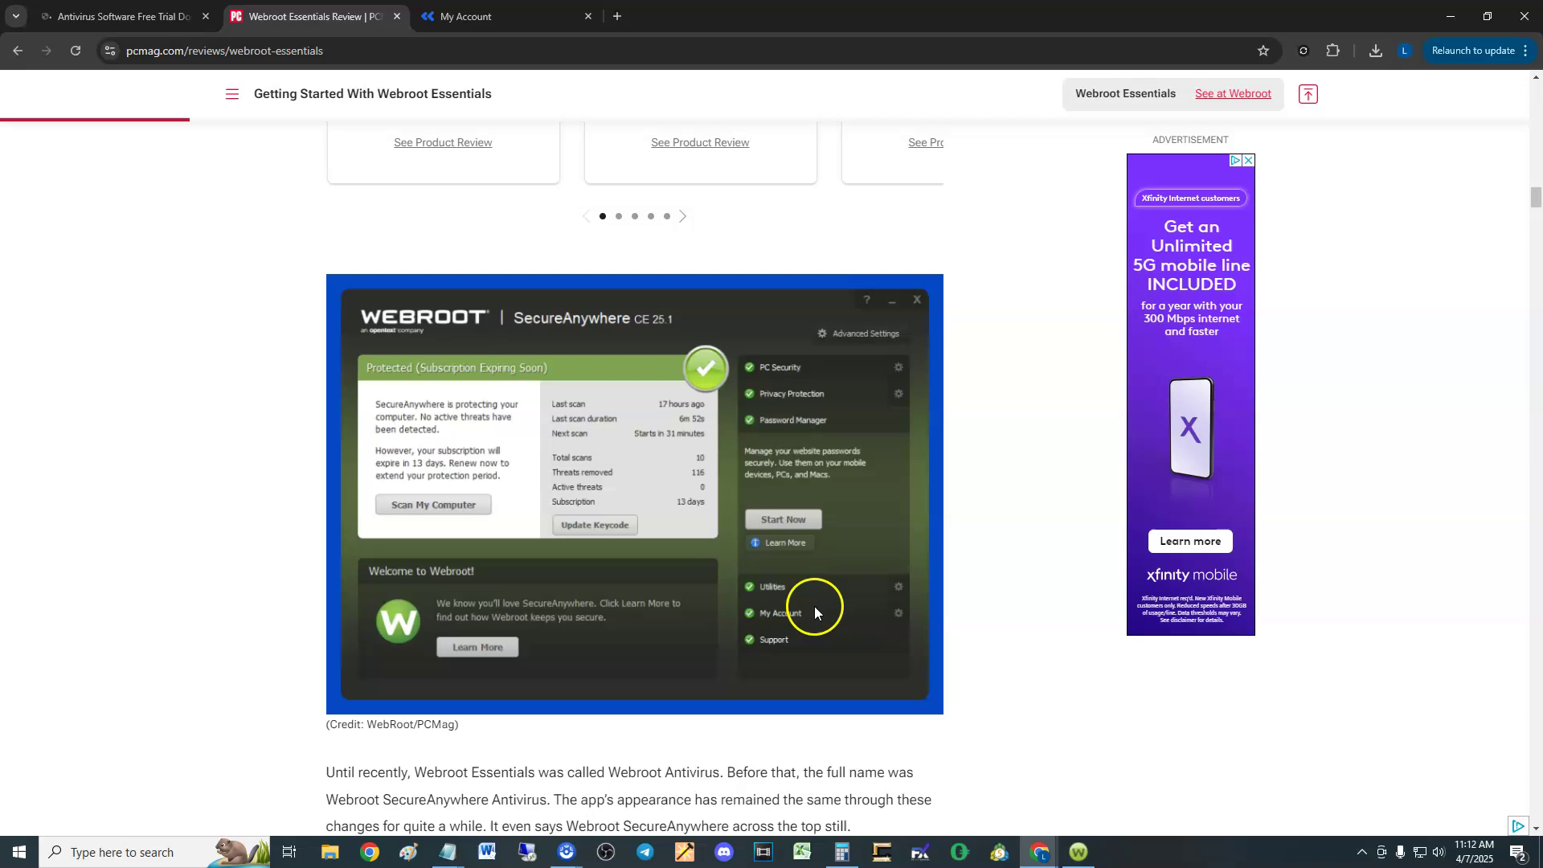
scroll(638, 507, "down", 4)
scroll(677, 533, "down", 5)
scroll(676, 534, "down", 5)
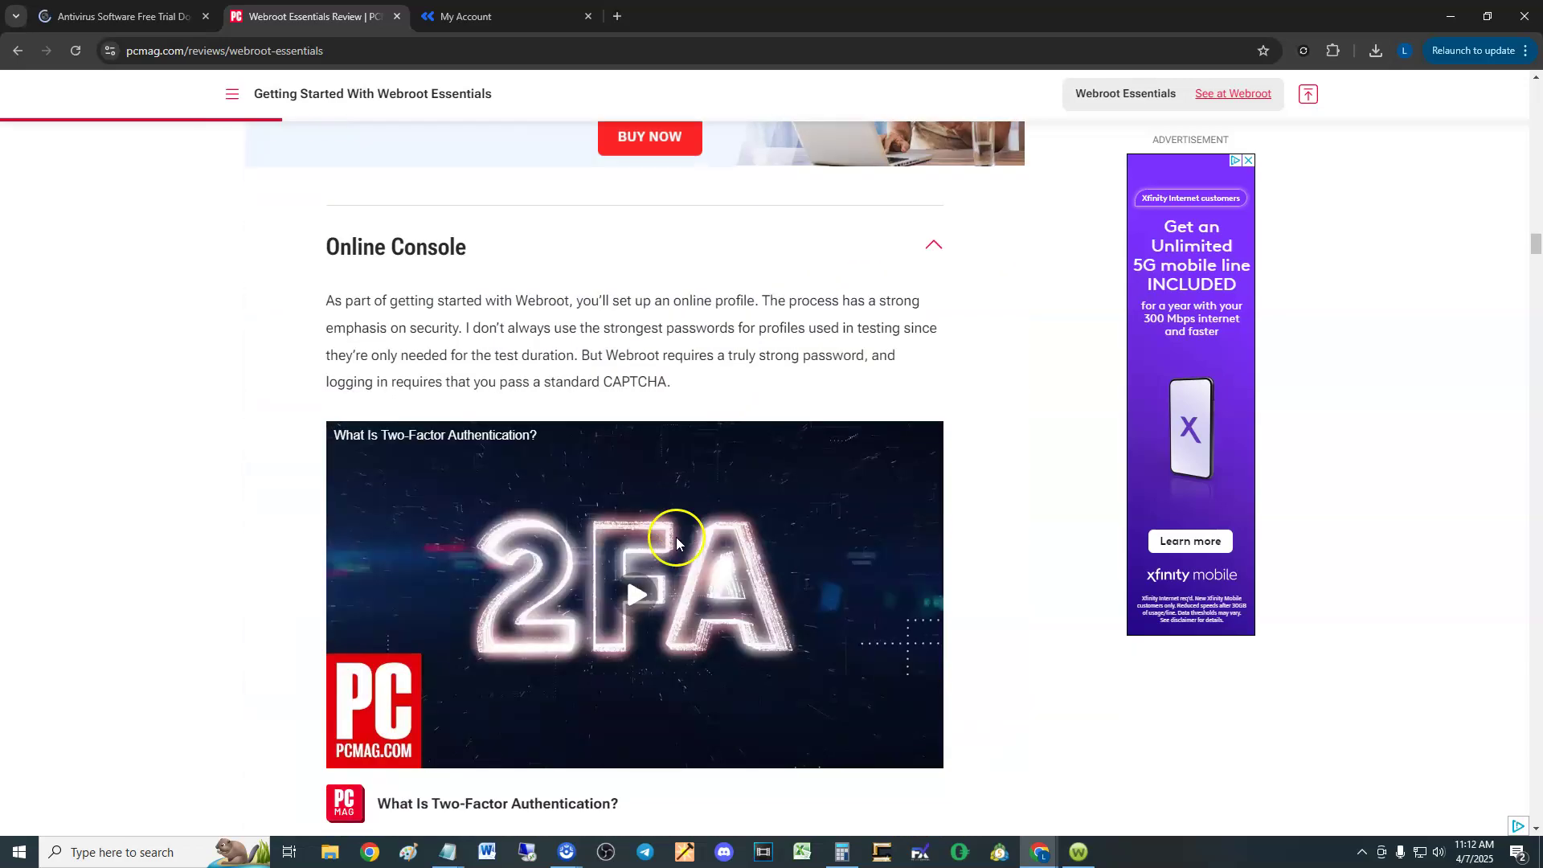
scroll(676, 537, "down", 4)
scroll(676, 537, "down", 4)
scroll(676, 537, "down", 4)
scroll(676, 537, "down", 4)
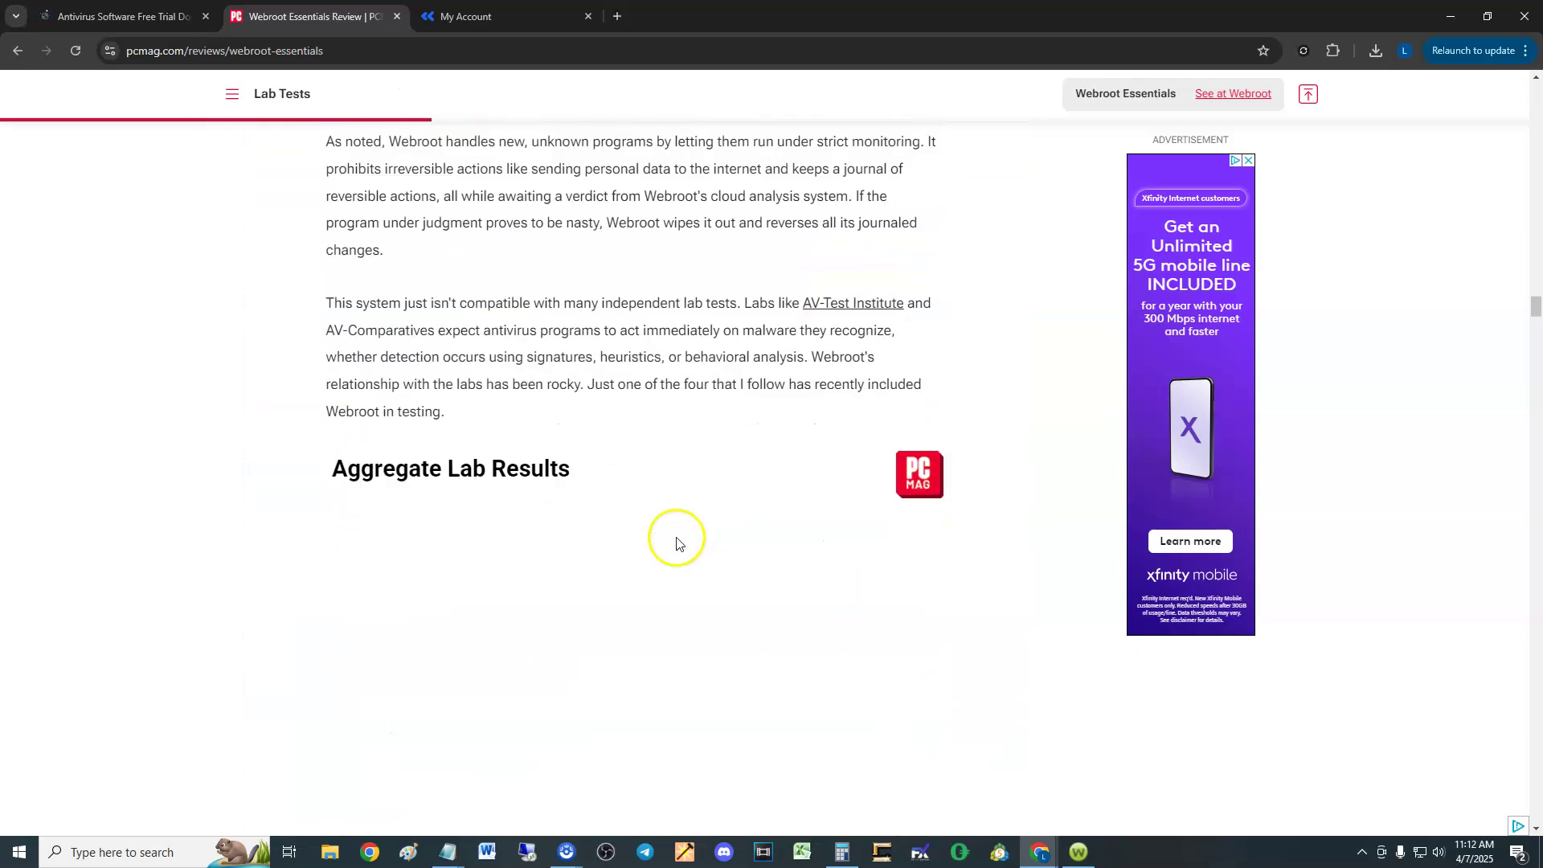
scroll(676, 536, "down", 3)
scroll(677, 537, "up", 2)
scroll(676, 537, "down", 1)
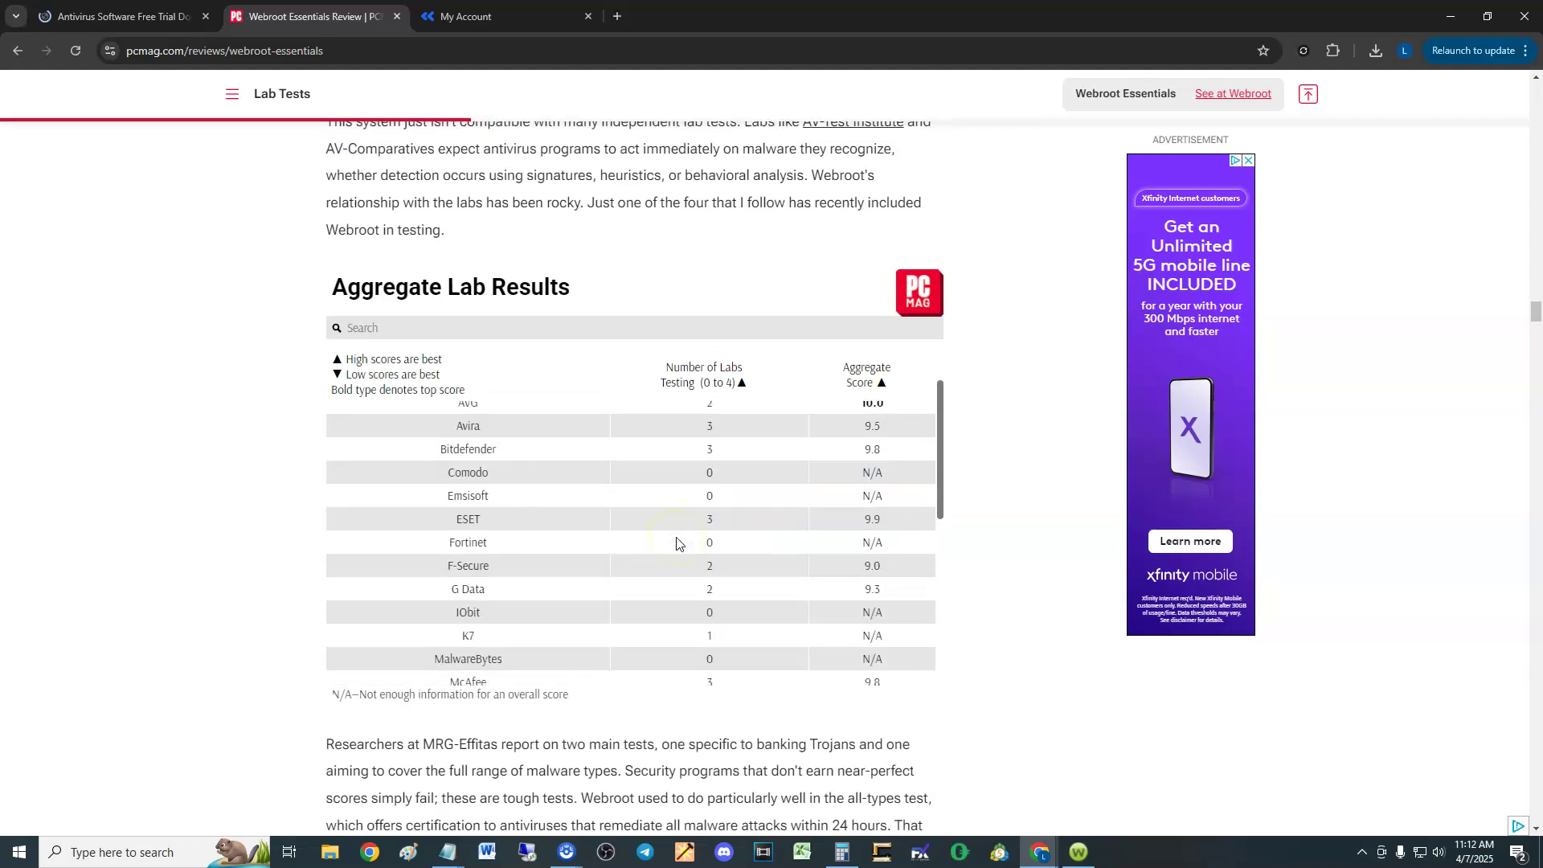
scroll(676, 536, "up", 1)
scroll(849, 411, "up", 1)
scroll(849, 411, "up", 1)
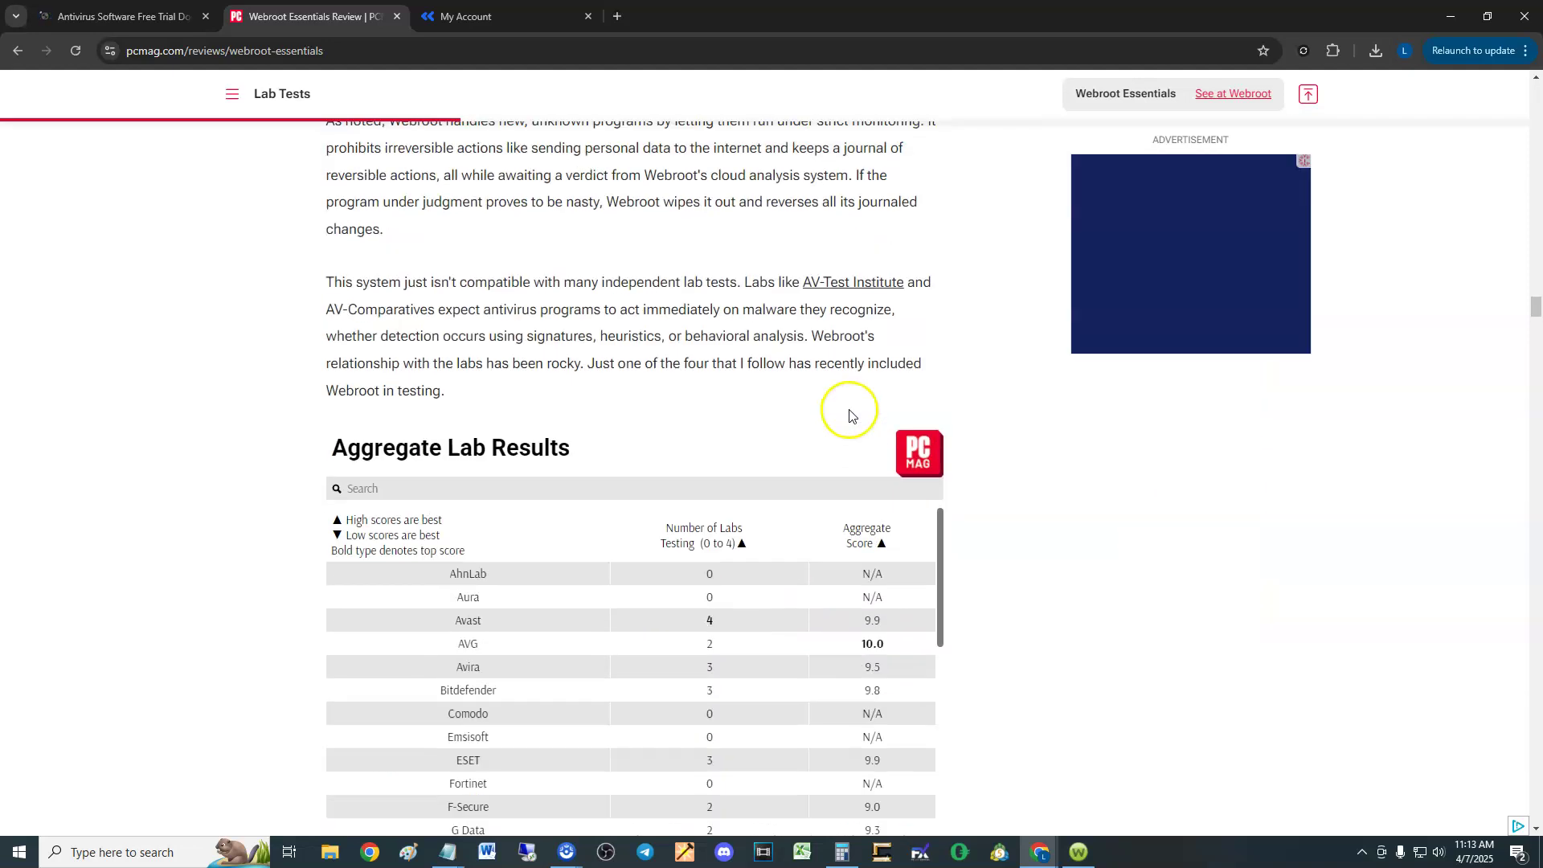
scroll(833, 446, "down", 3)
scroll(820, 467, "down", 5)
scroll(820, 471, "down", 5)
scroll(817, 469, "down", 4)
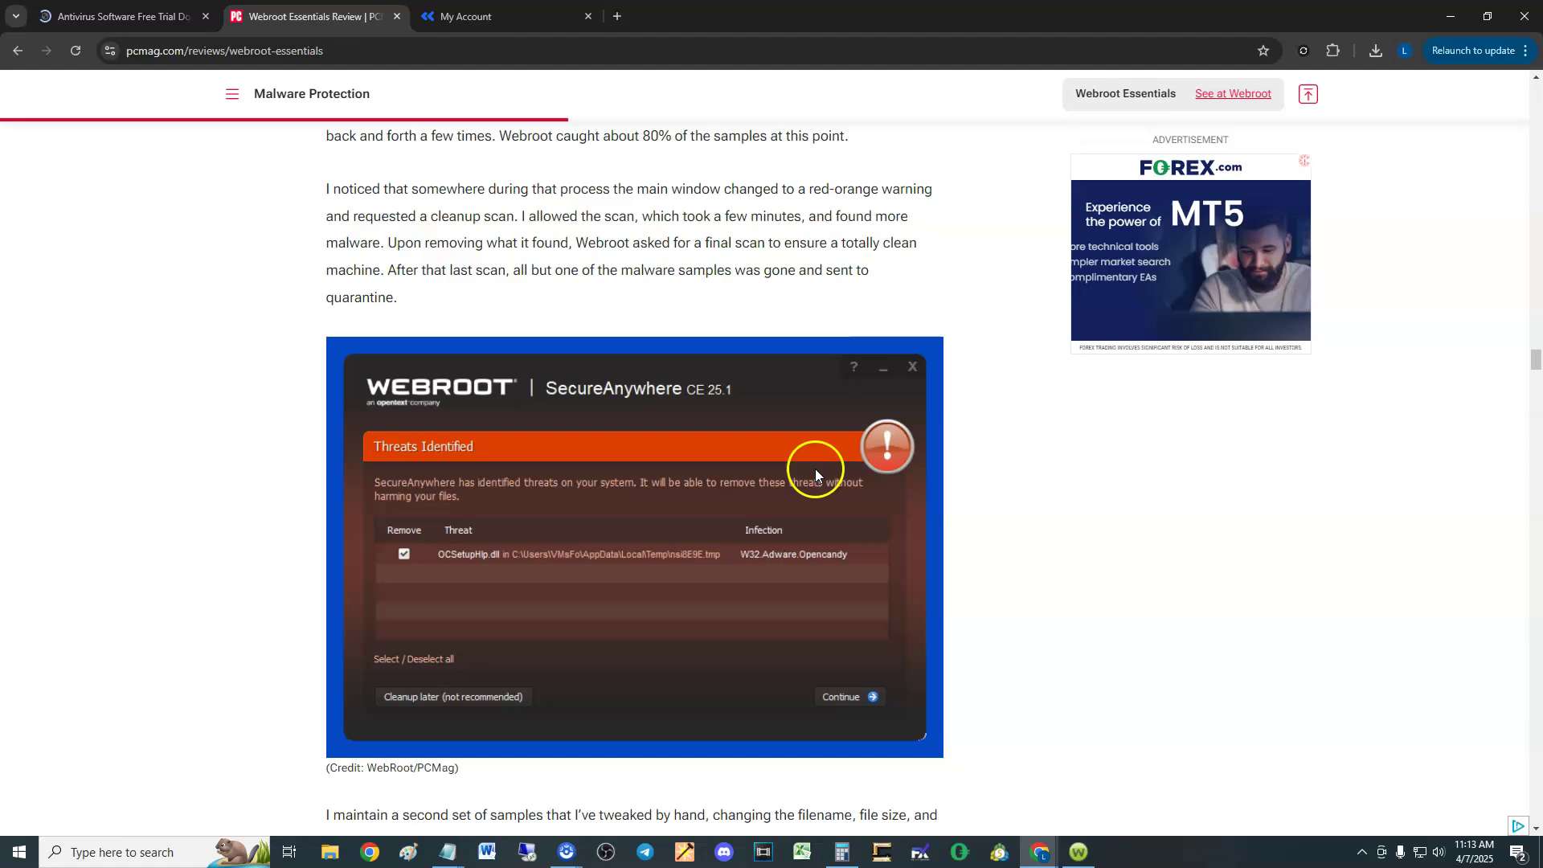
scroll(815, 469, "down", 2)
scroll(495, 559, "up", 2)
scroll(800, 487, "down", 1)
scroll(800, 487, "down", 1)
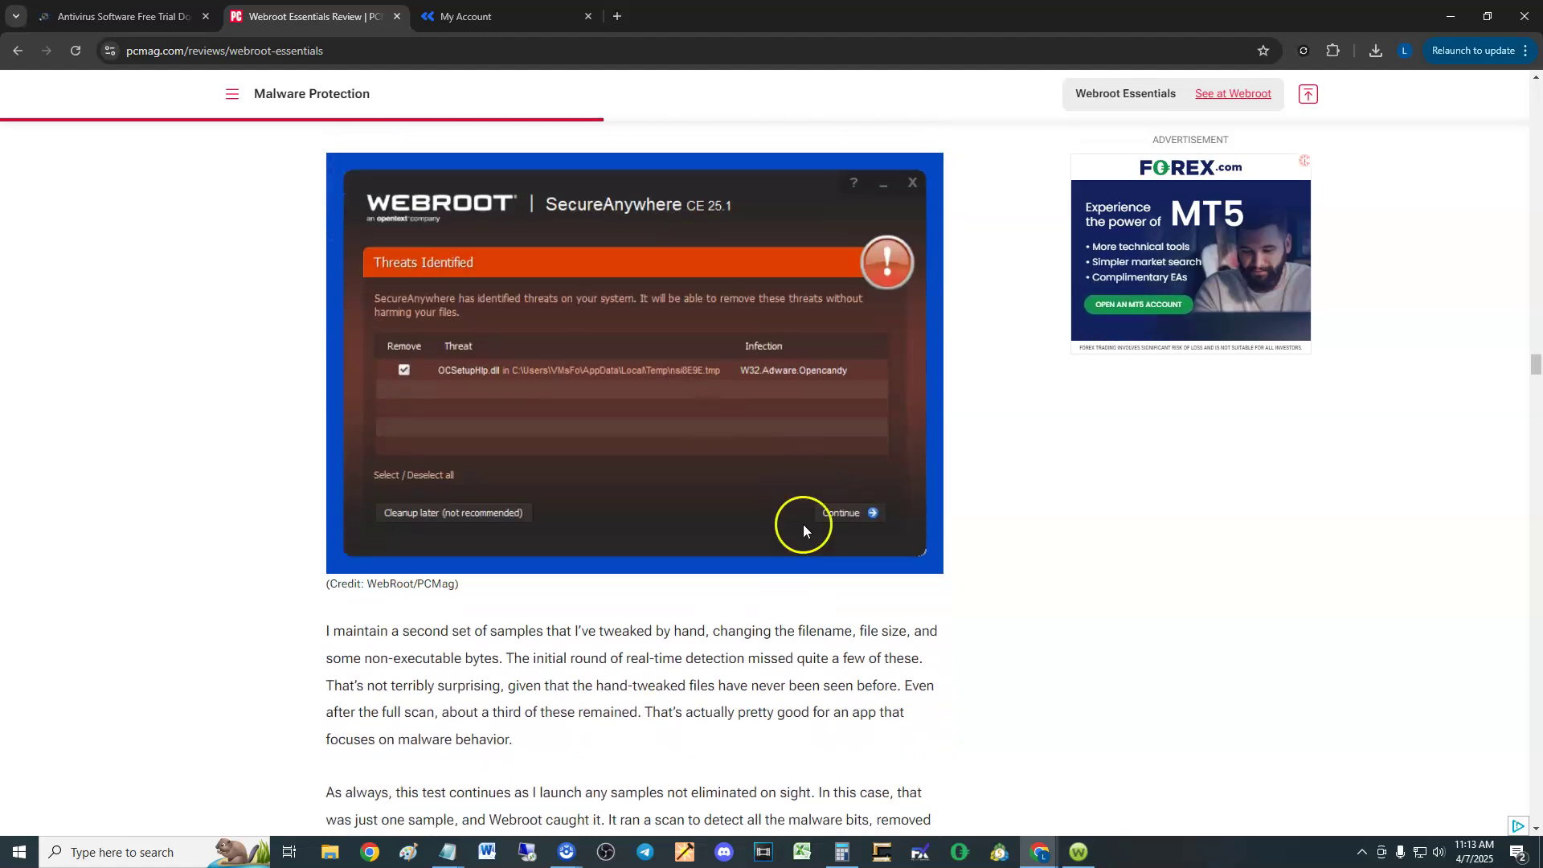
- Raise the SecureAnywhere window, move it higher, then send it behind the PCMag article
left_click(1092, 851)
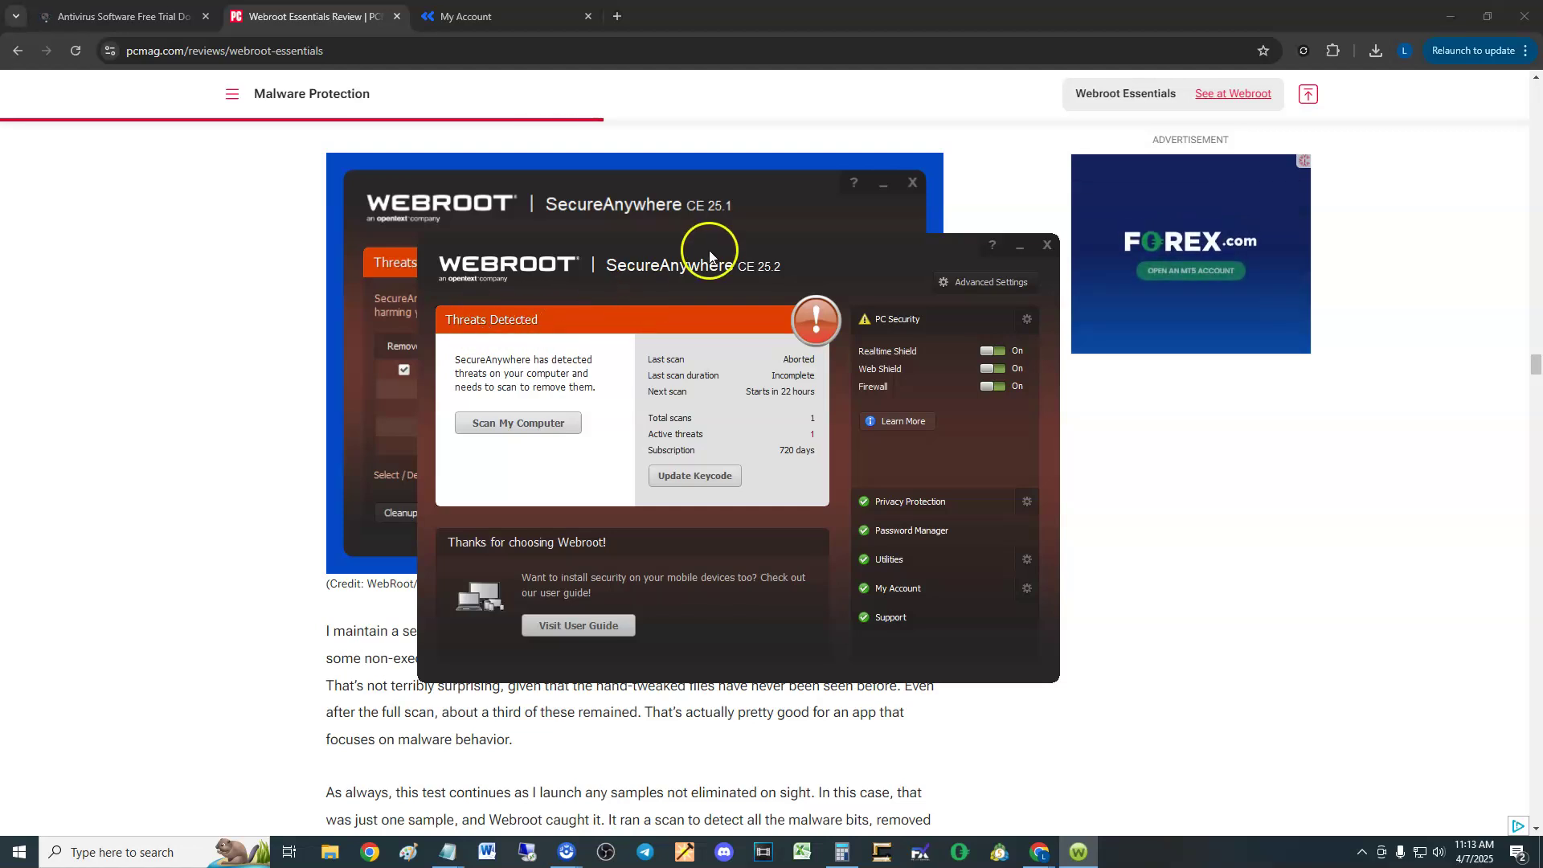
mouse_move(718, 270)
left_mouse_down()
mouse_move(720, 245)
mouse_move(683, 253)
left_mouse_up()
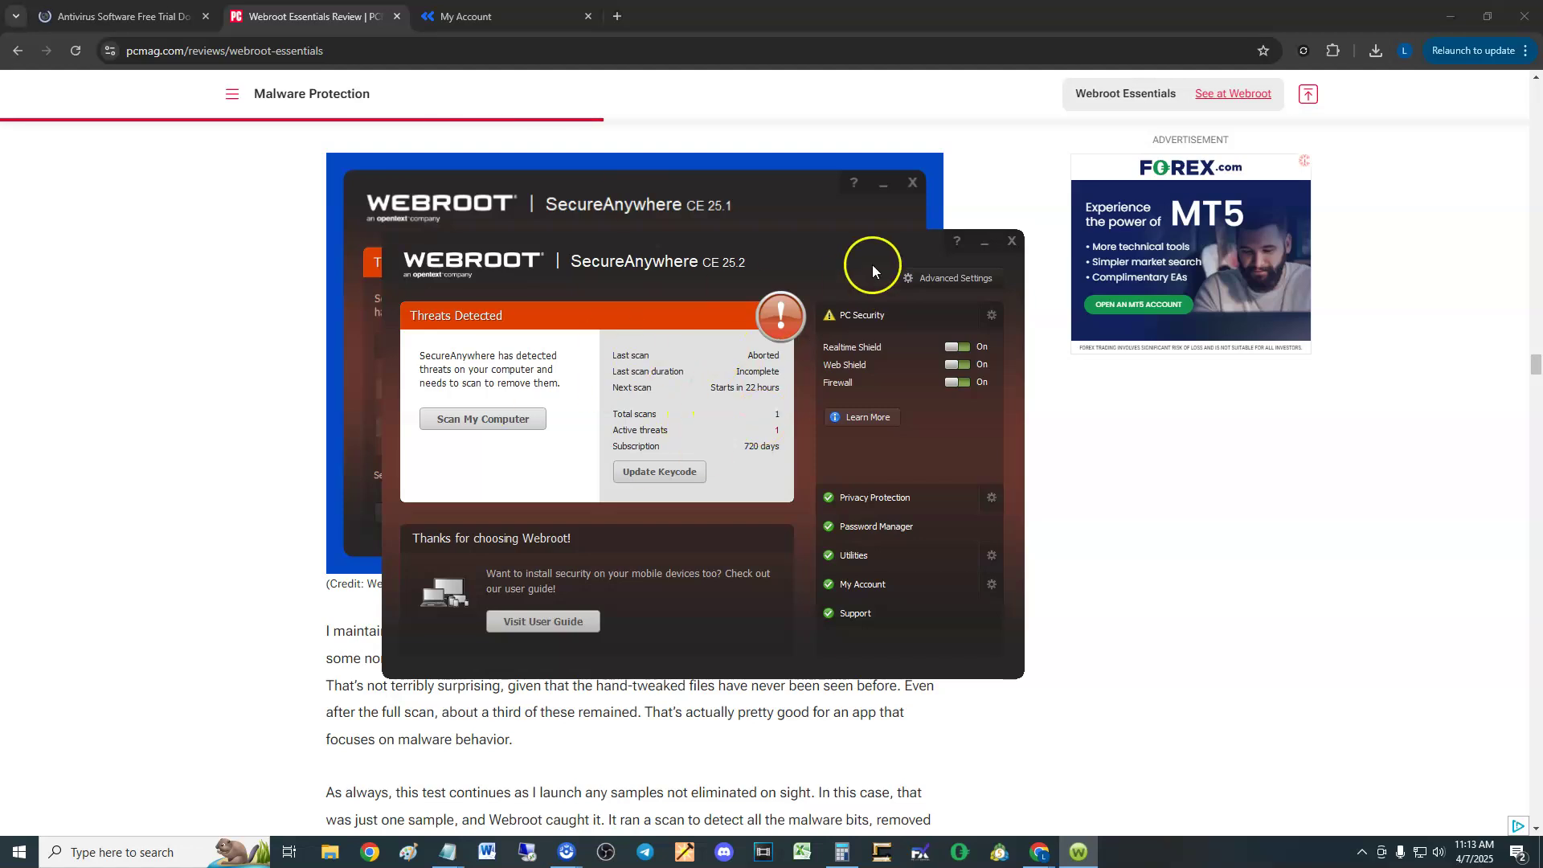
left_click(991, 210)
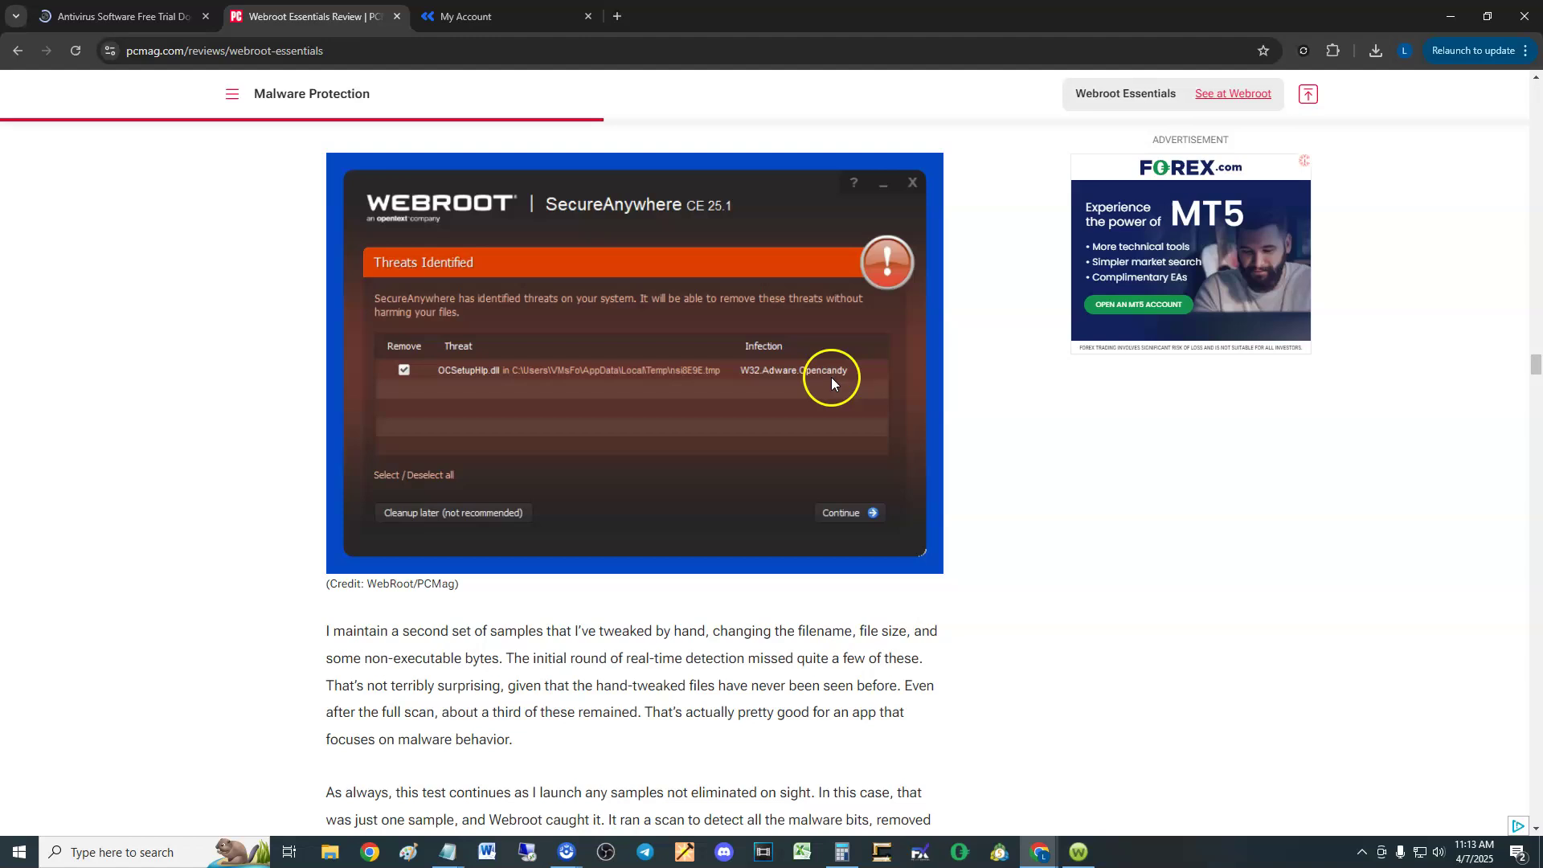
scroll(683, 396, "down", 1)
scroll(730, 414, "down", 1)
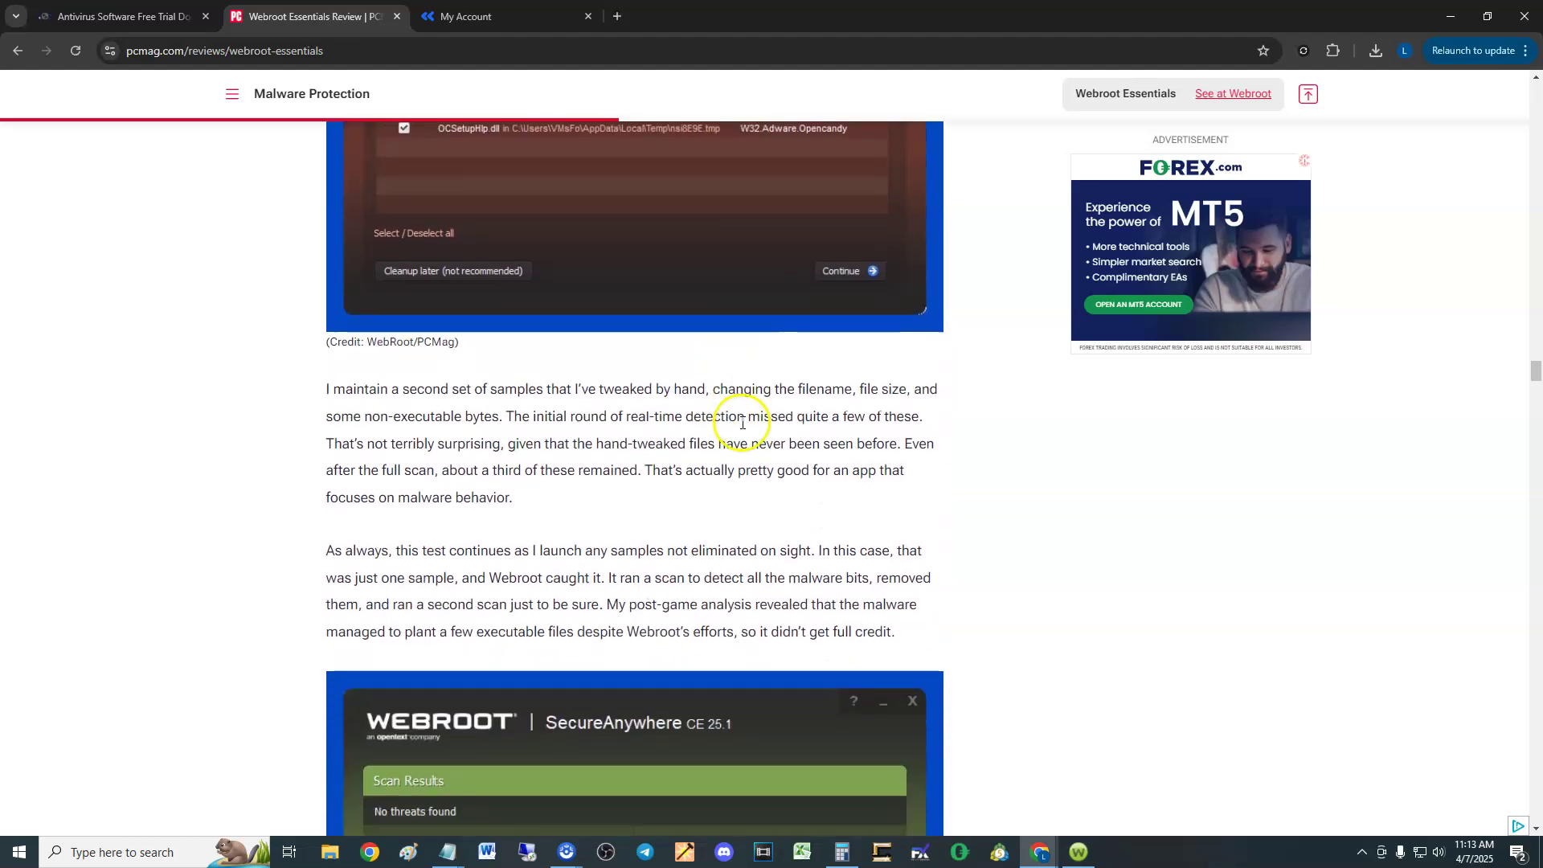
scroll(711, 413, "down", 1)
scroll(709, 422, "down", 2)
scroll(709, 416, "down", 5)
scroll(716, 420, "down", 1)
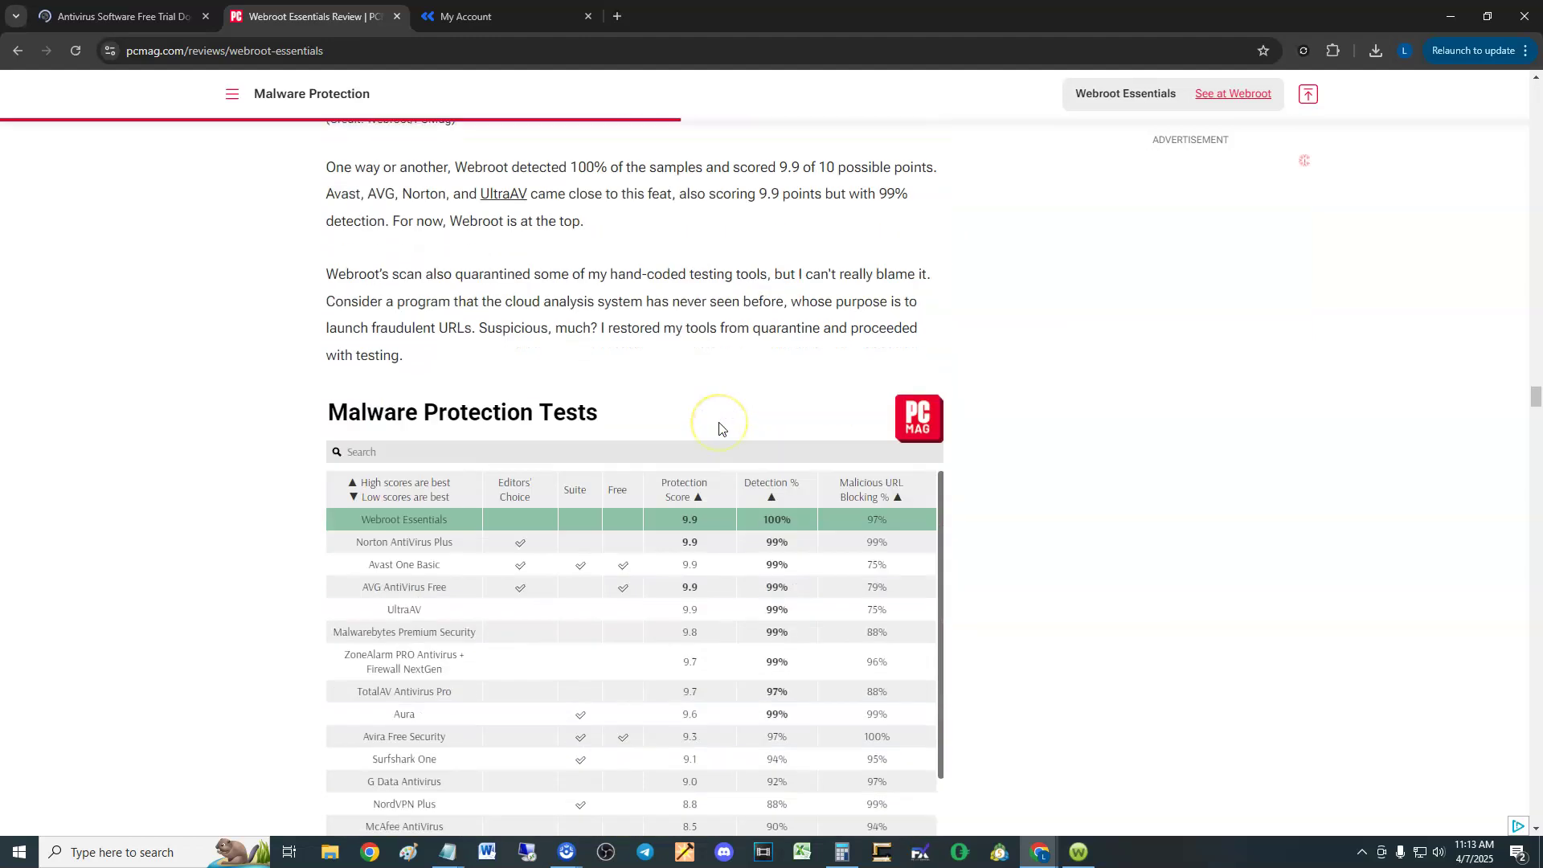
scroll(716, 422, "down", 2)
scroll(709, 454, "up", 1)
scroll(708, 455, "up", 1)
scroll(712, 456, "up", 1)
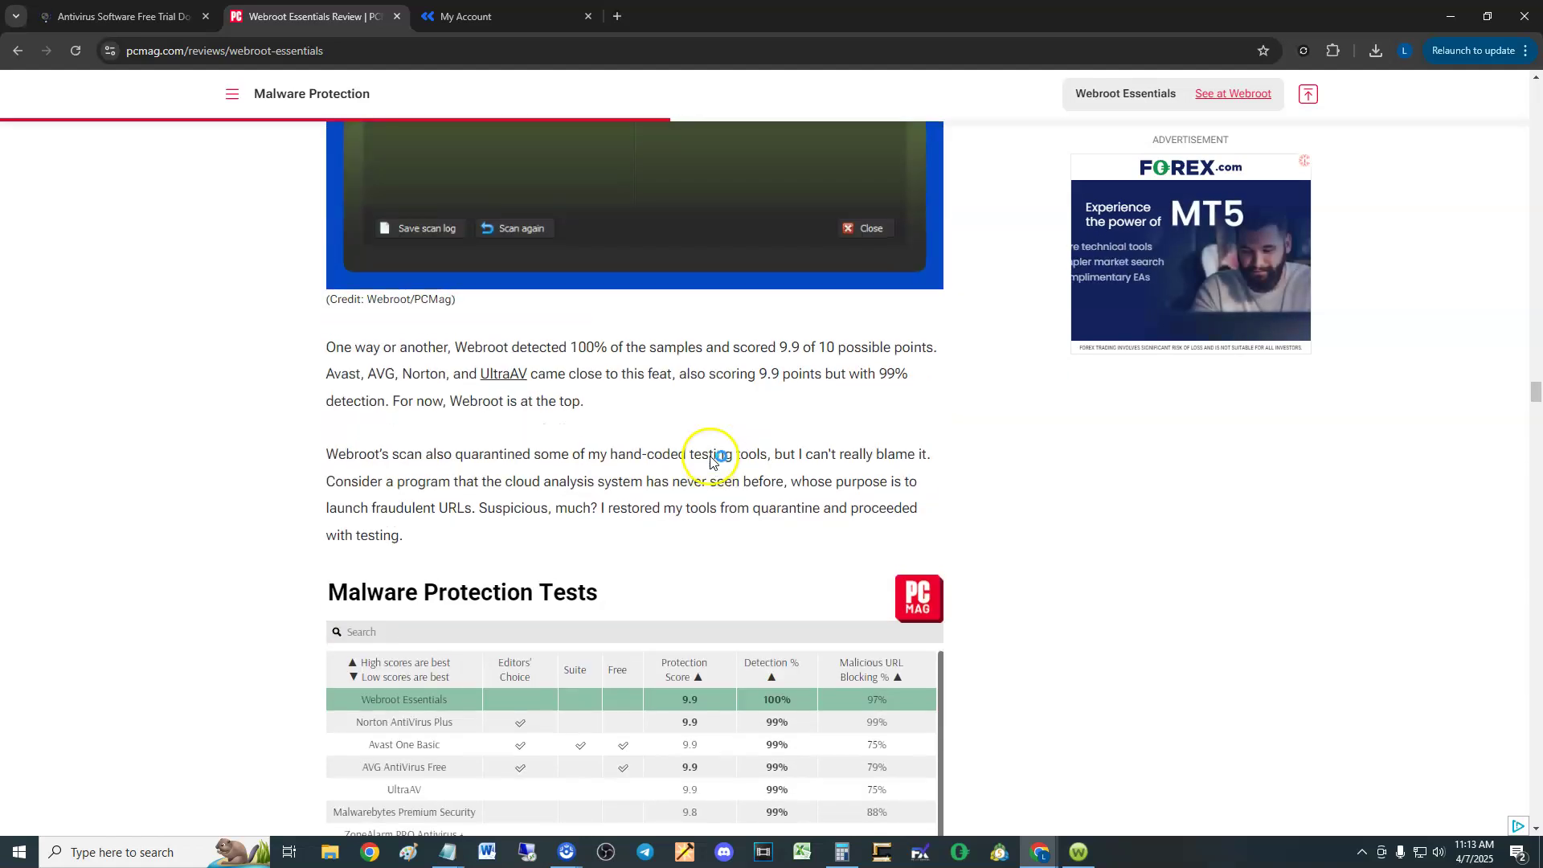
scroll(627, 470, "up", 1)
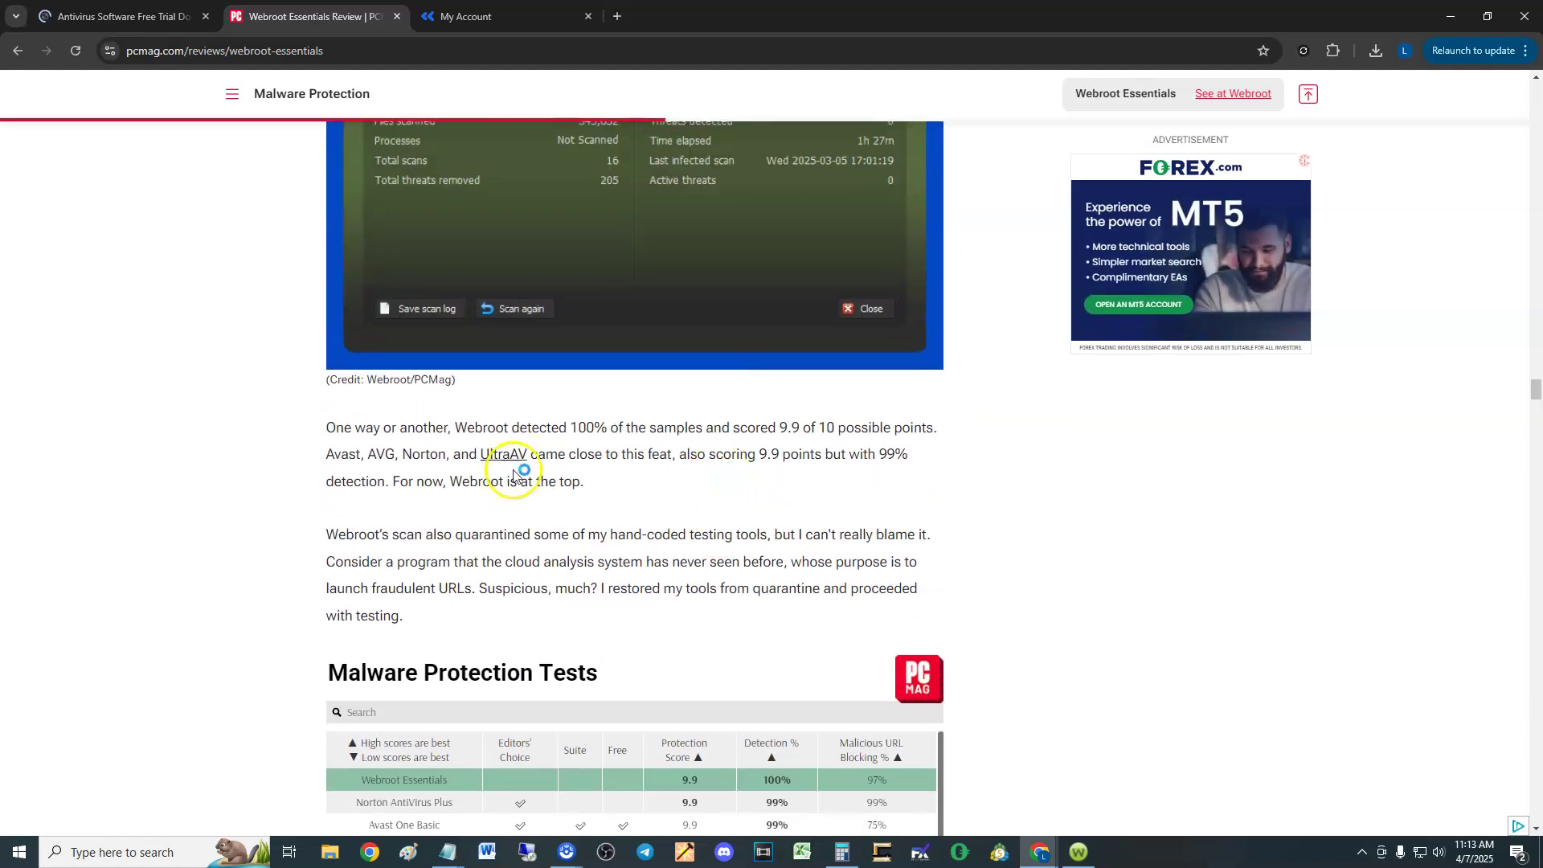
scroll(495, 456, "down", 1)
scroll(665, 402, "up", 1)
scroll(637, 437, "up", 5)
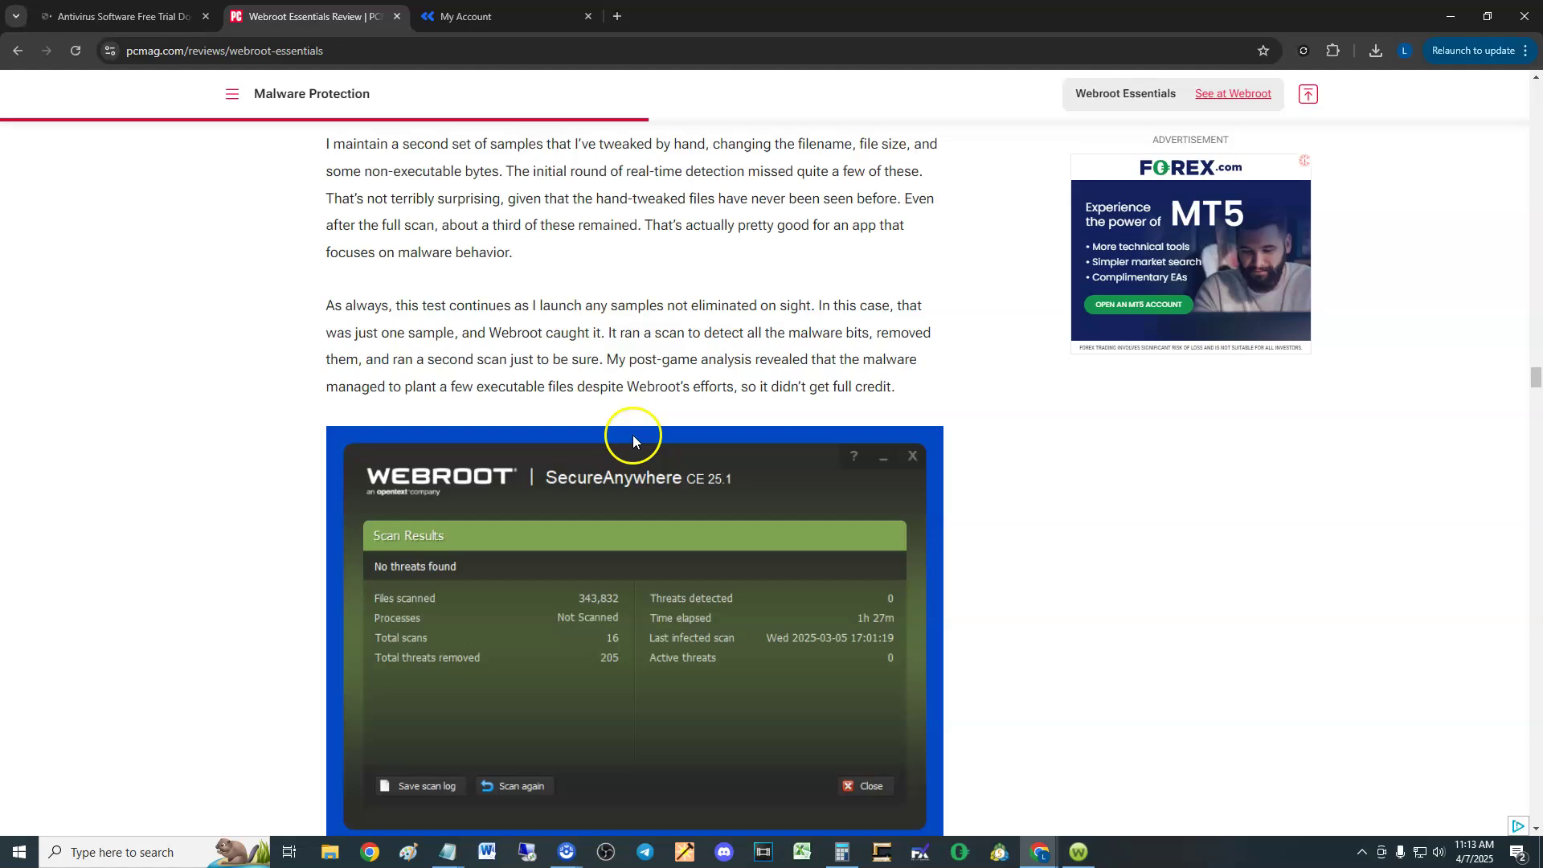
scroll(633, 442, "up", 1)
scroll(633, 441, "up", 5)
scroll(634, 436, "up", 3)
scroll(579, 409, "down", 1)
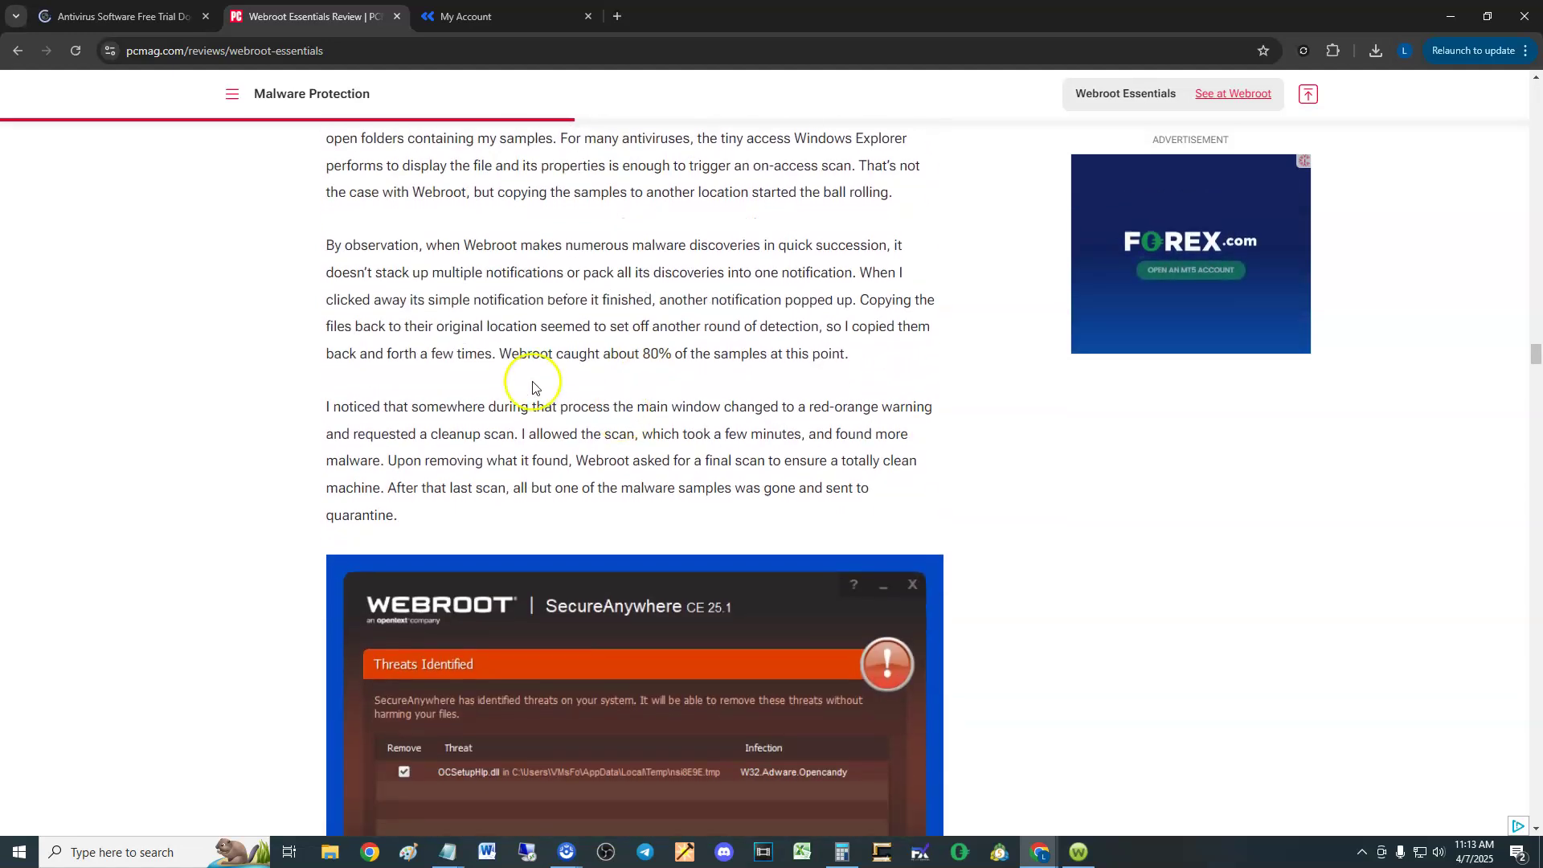
left_click_drag(500, 353, 852, 356)
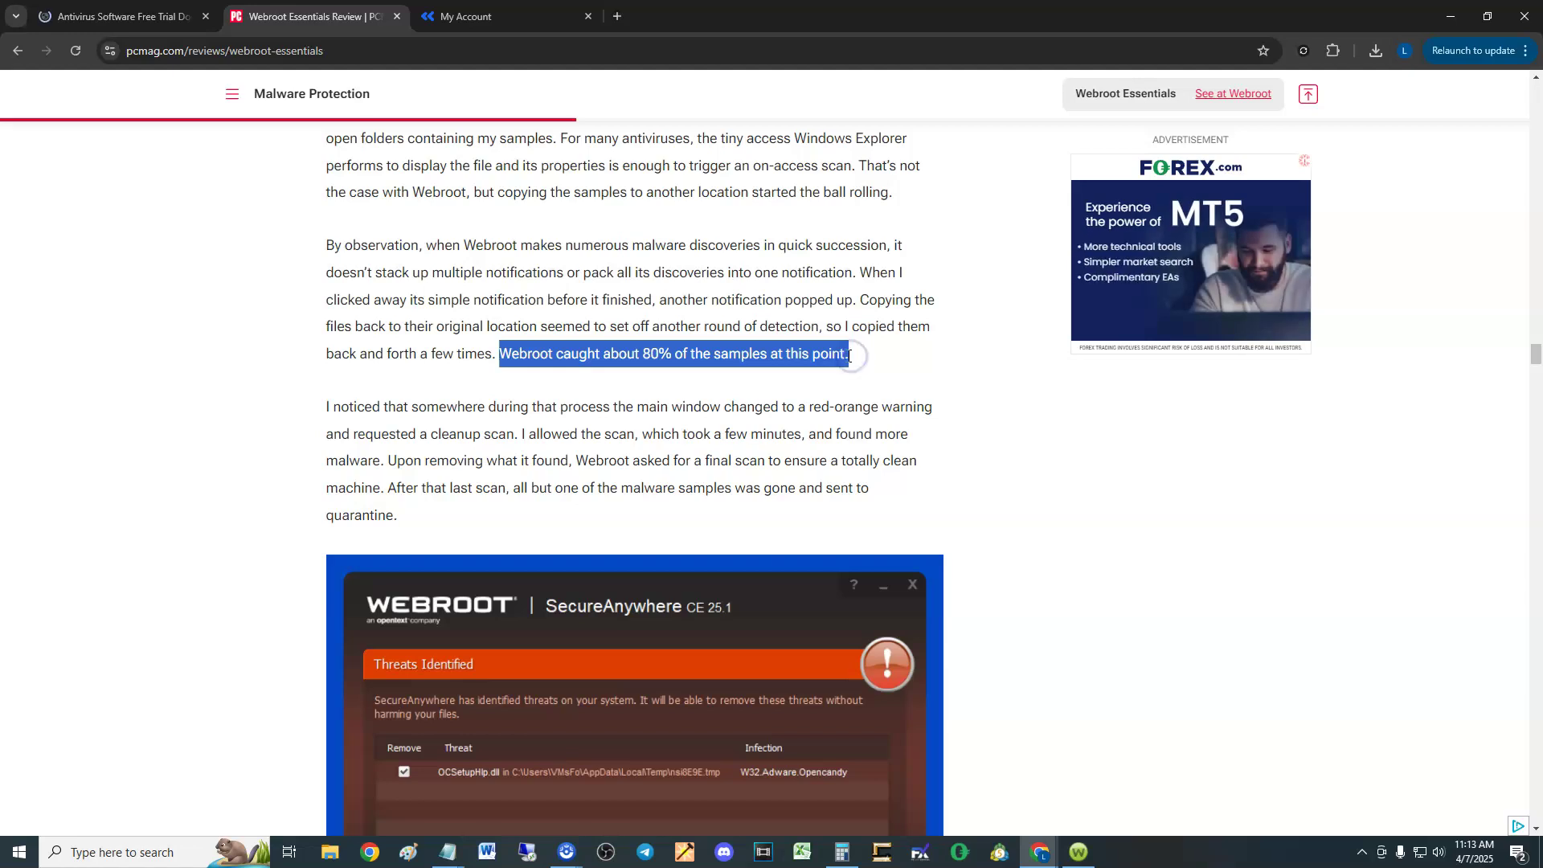
- Highlight the review's 100% detection phrase and the Avast, AVG, Norton and UltraAV sentence
left_click(666, 438)
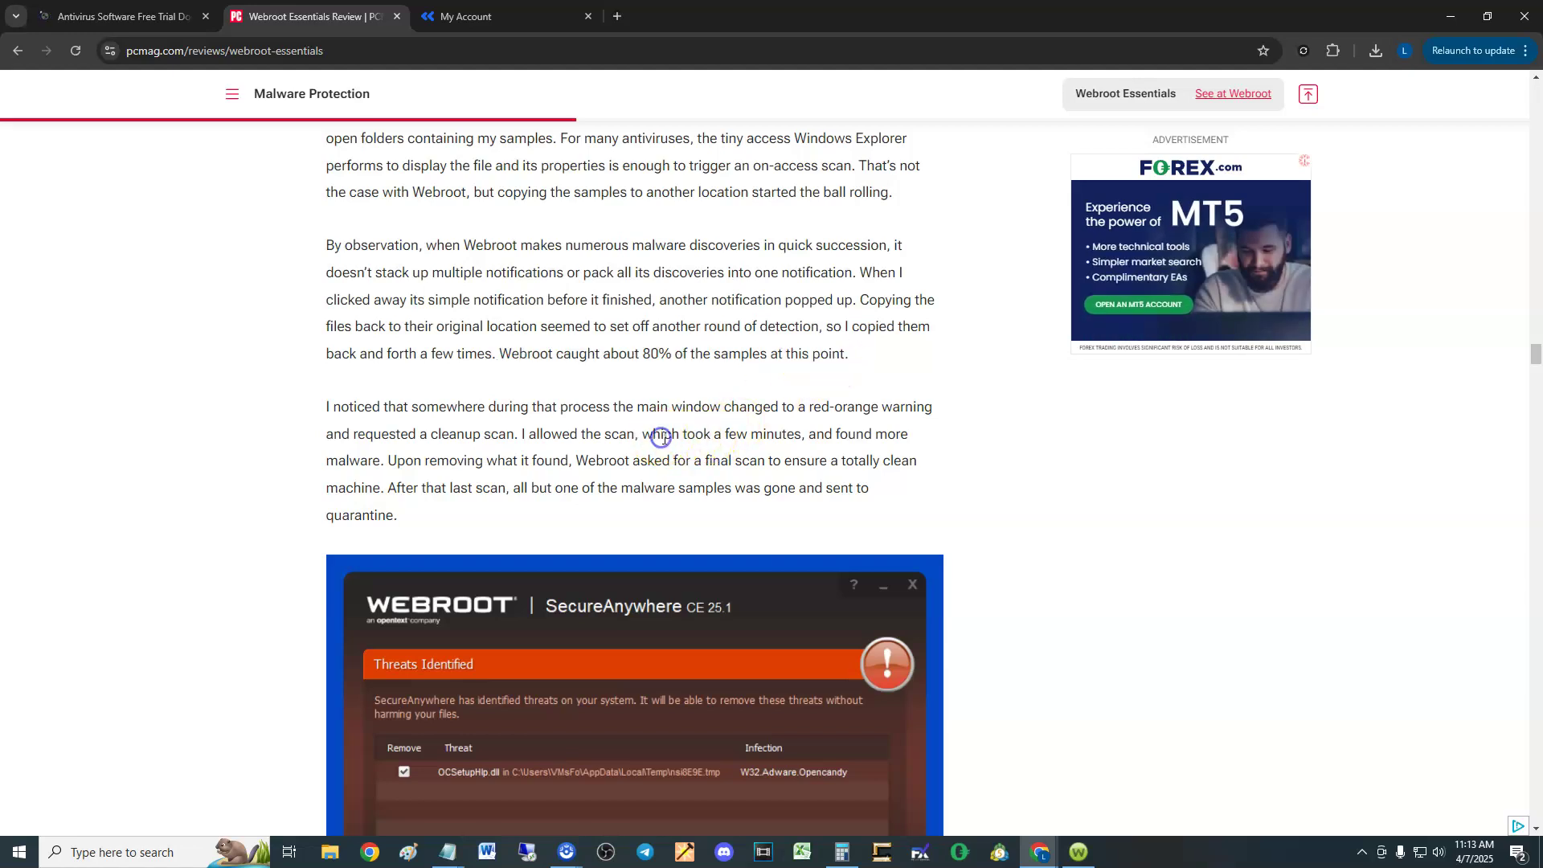
scroll(665, 437, "down", 6)
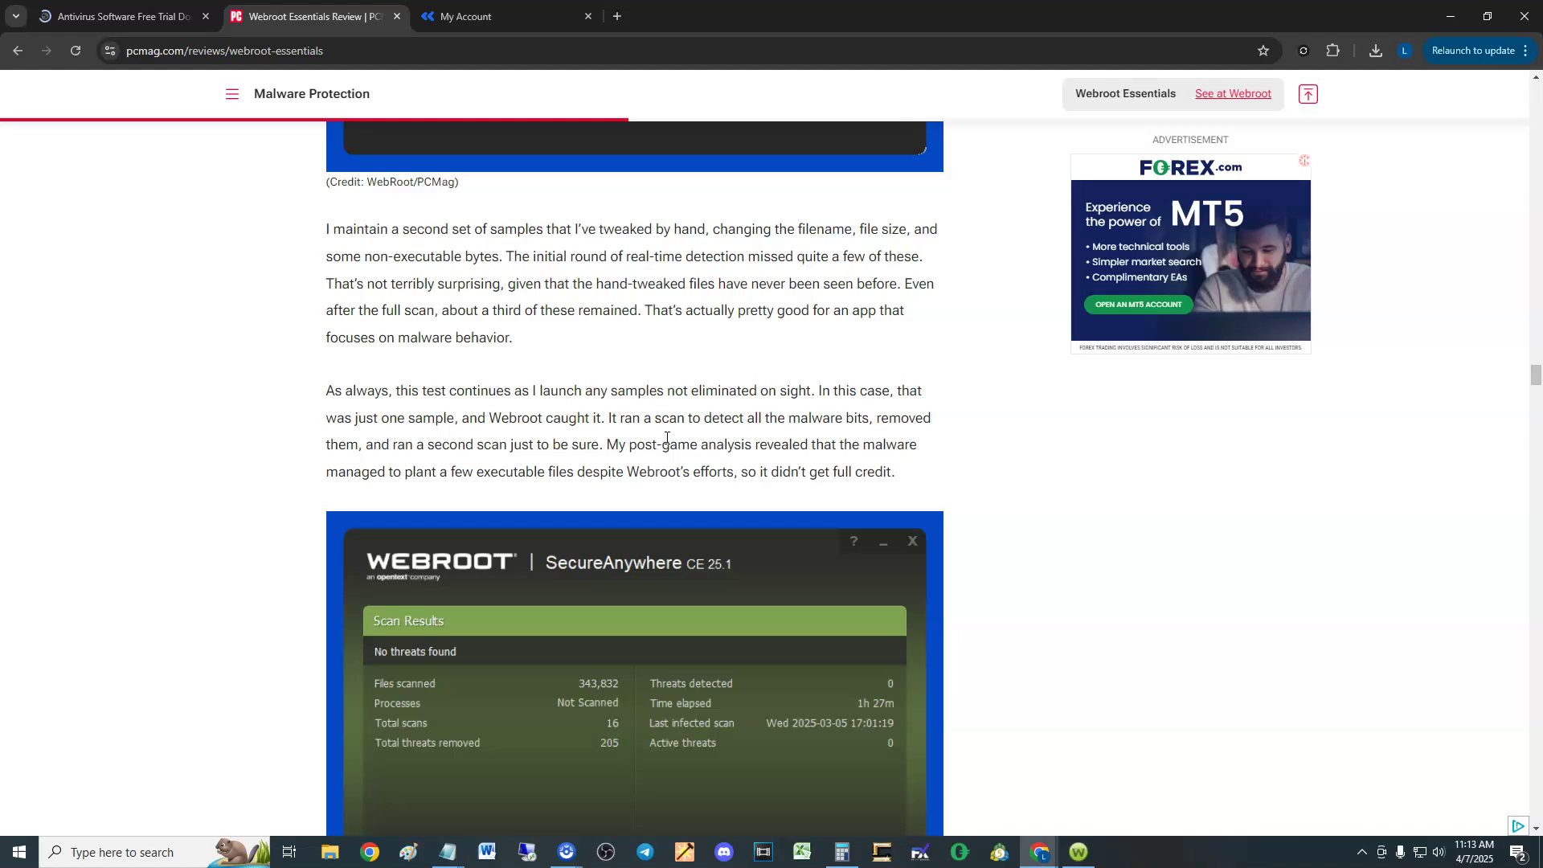
scroll(667, 440, "down", 4)
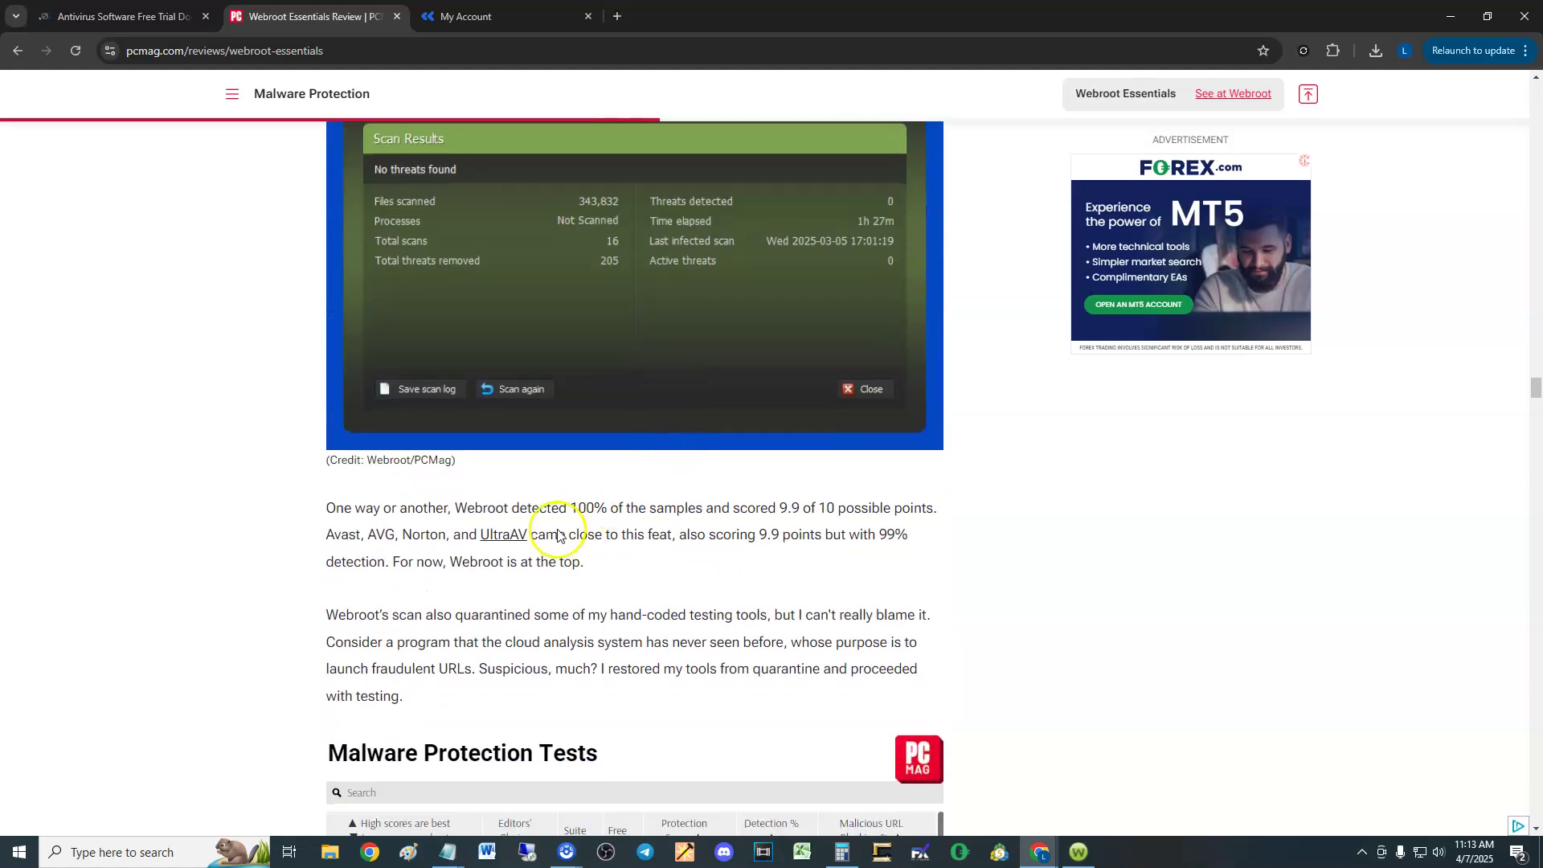
left_click_drag(508, 507, 785, 510)
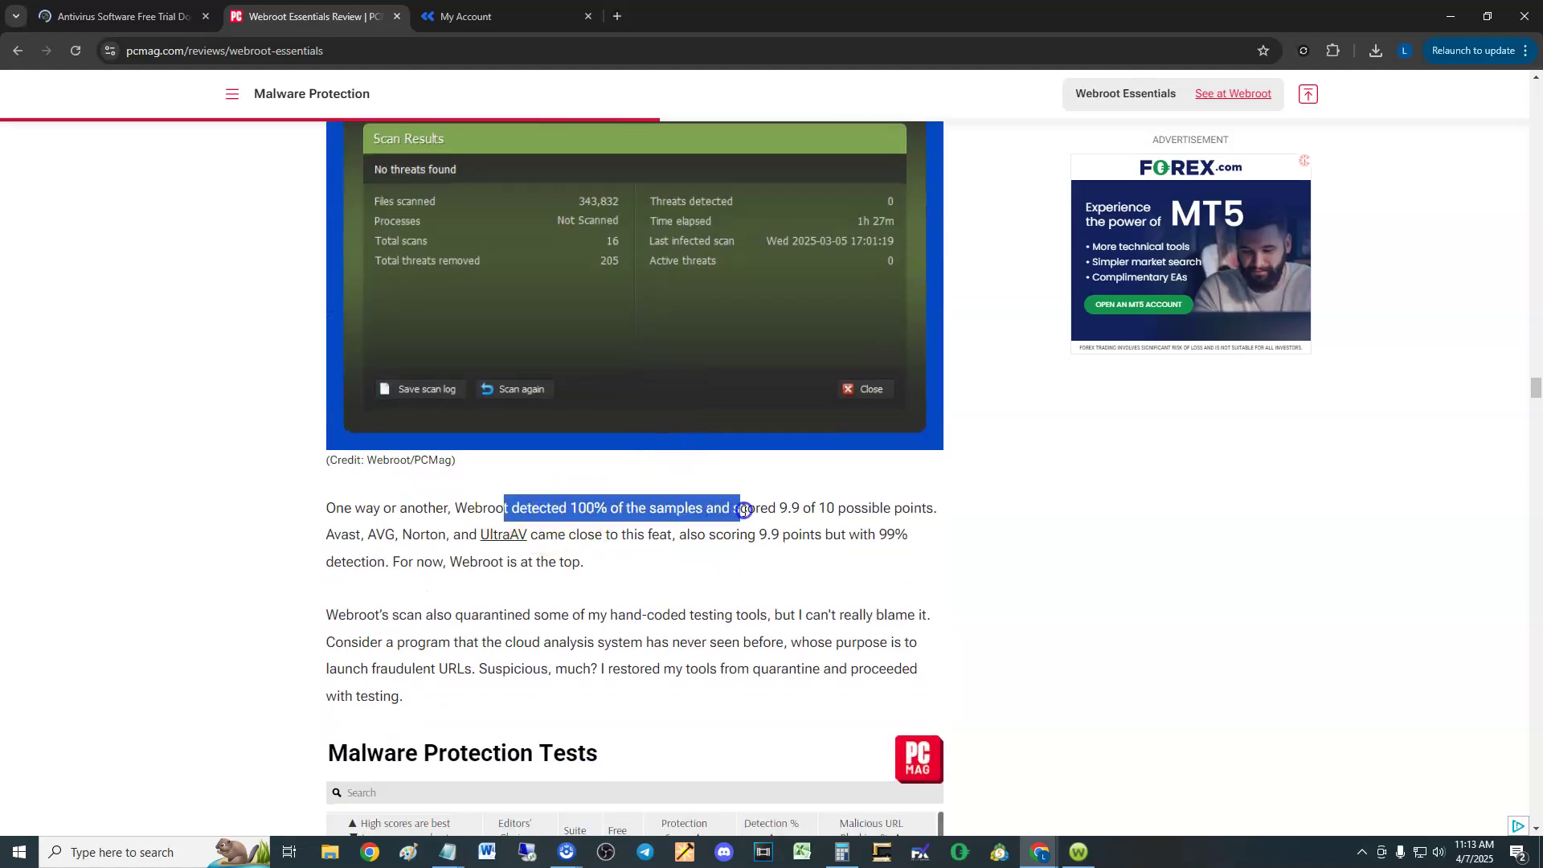
left_click(630, 516)
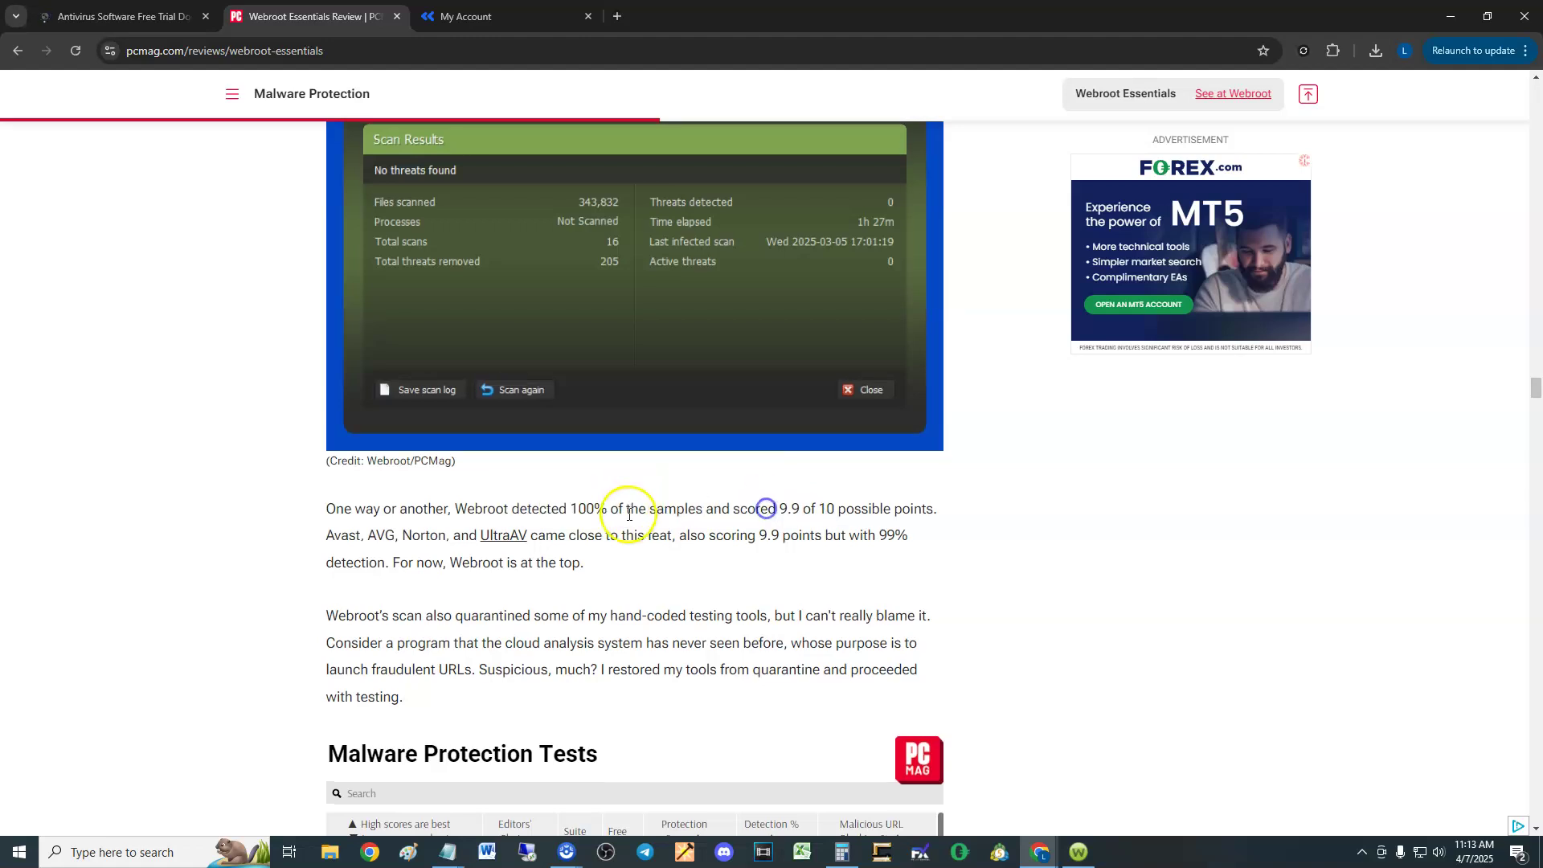
scroll(551, 447, "up", 3)
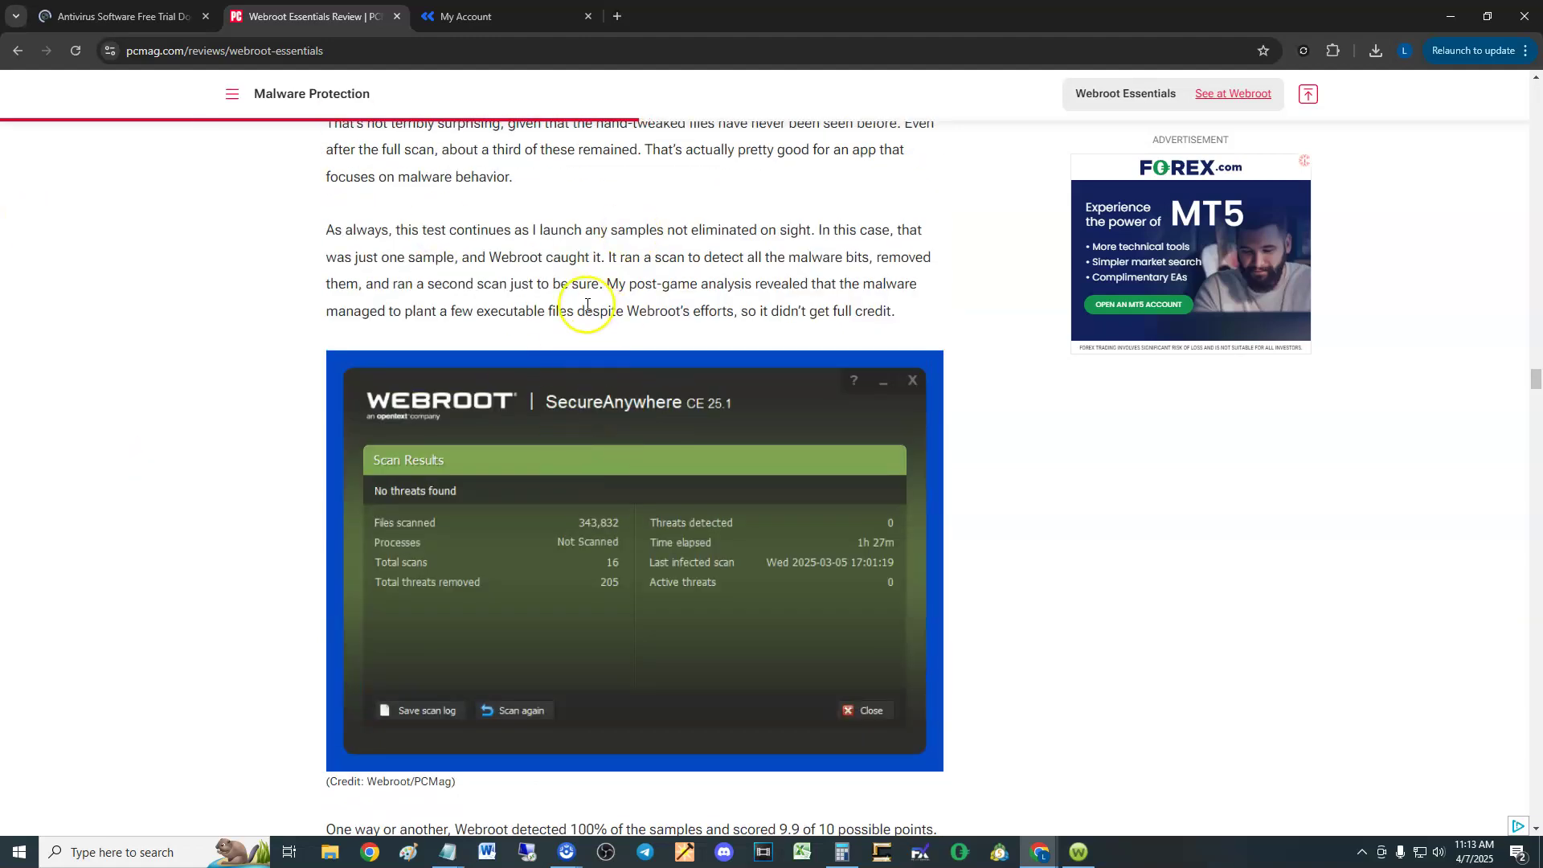
scroll(609, 307, "up", 1)
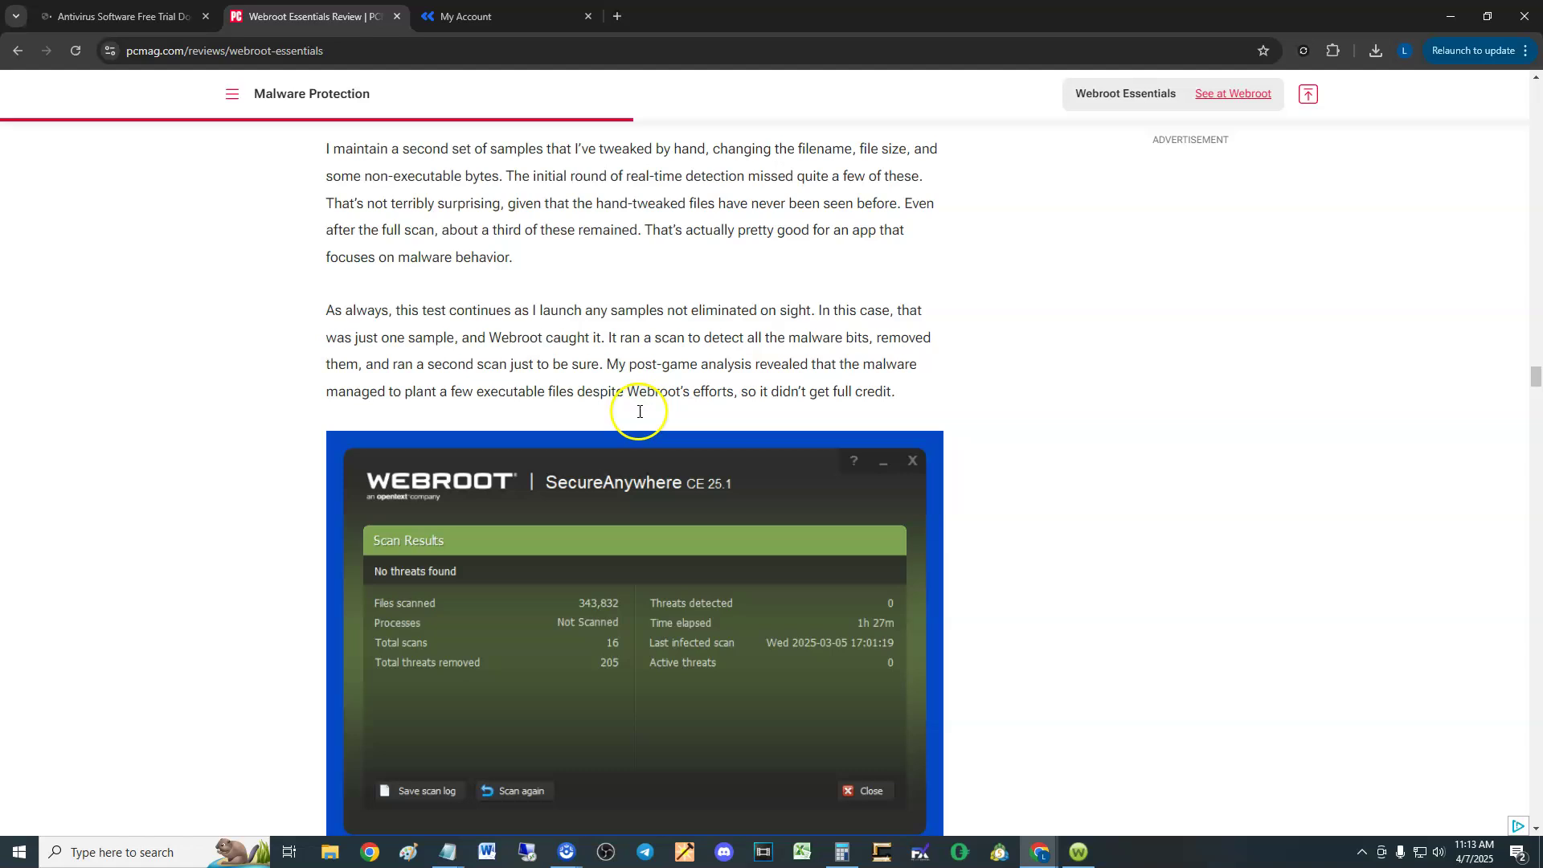
scroll(693, 320, "down", 3)
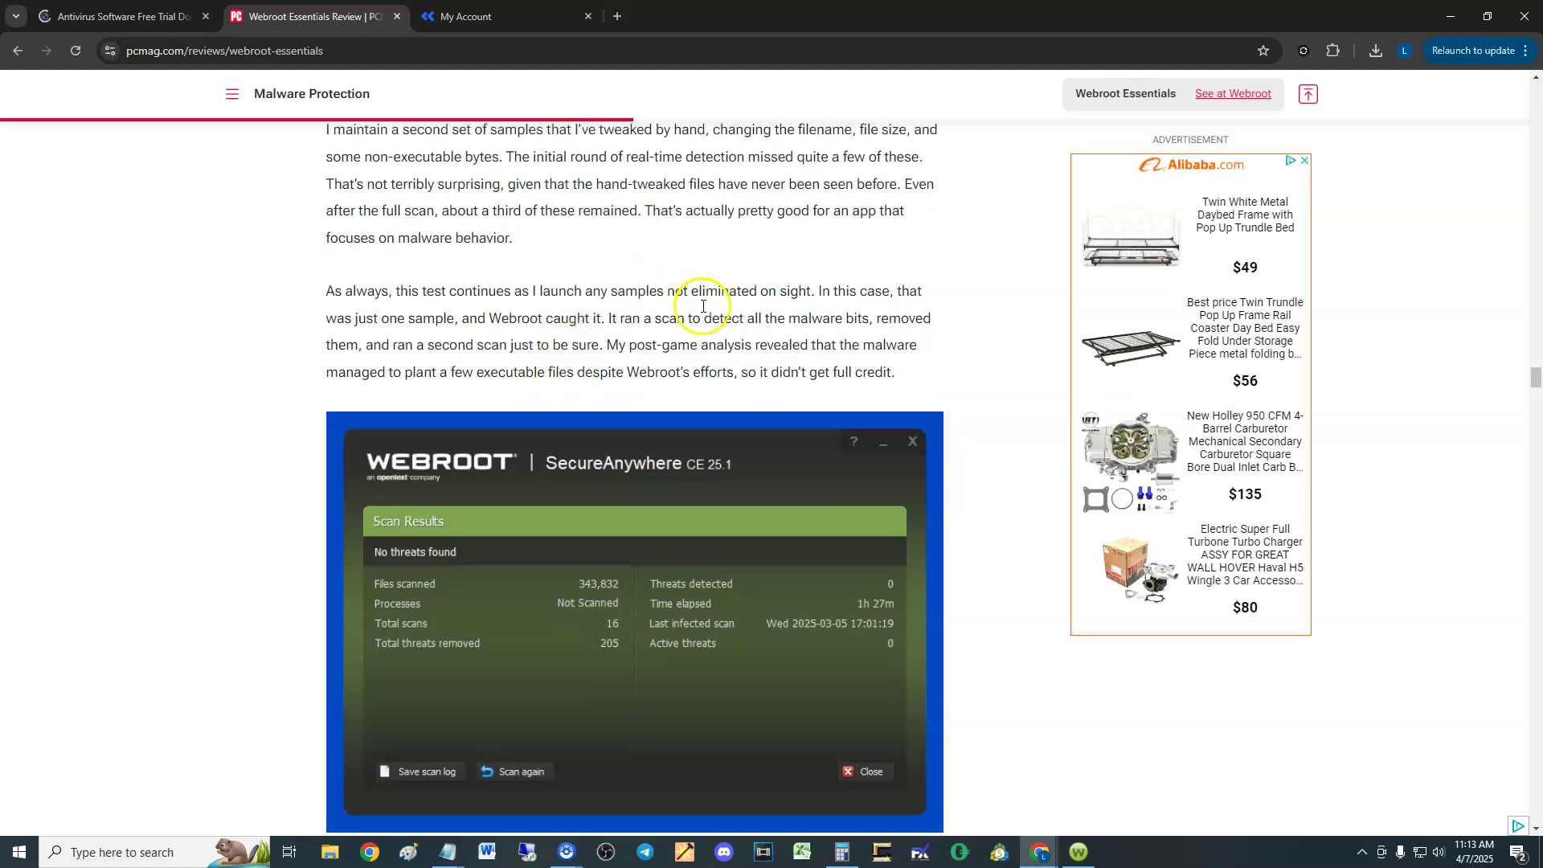
left_click_drag(516, 512, 847, 508)
left_click(786, 505)
left_click(844, 506)
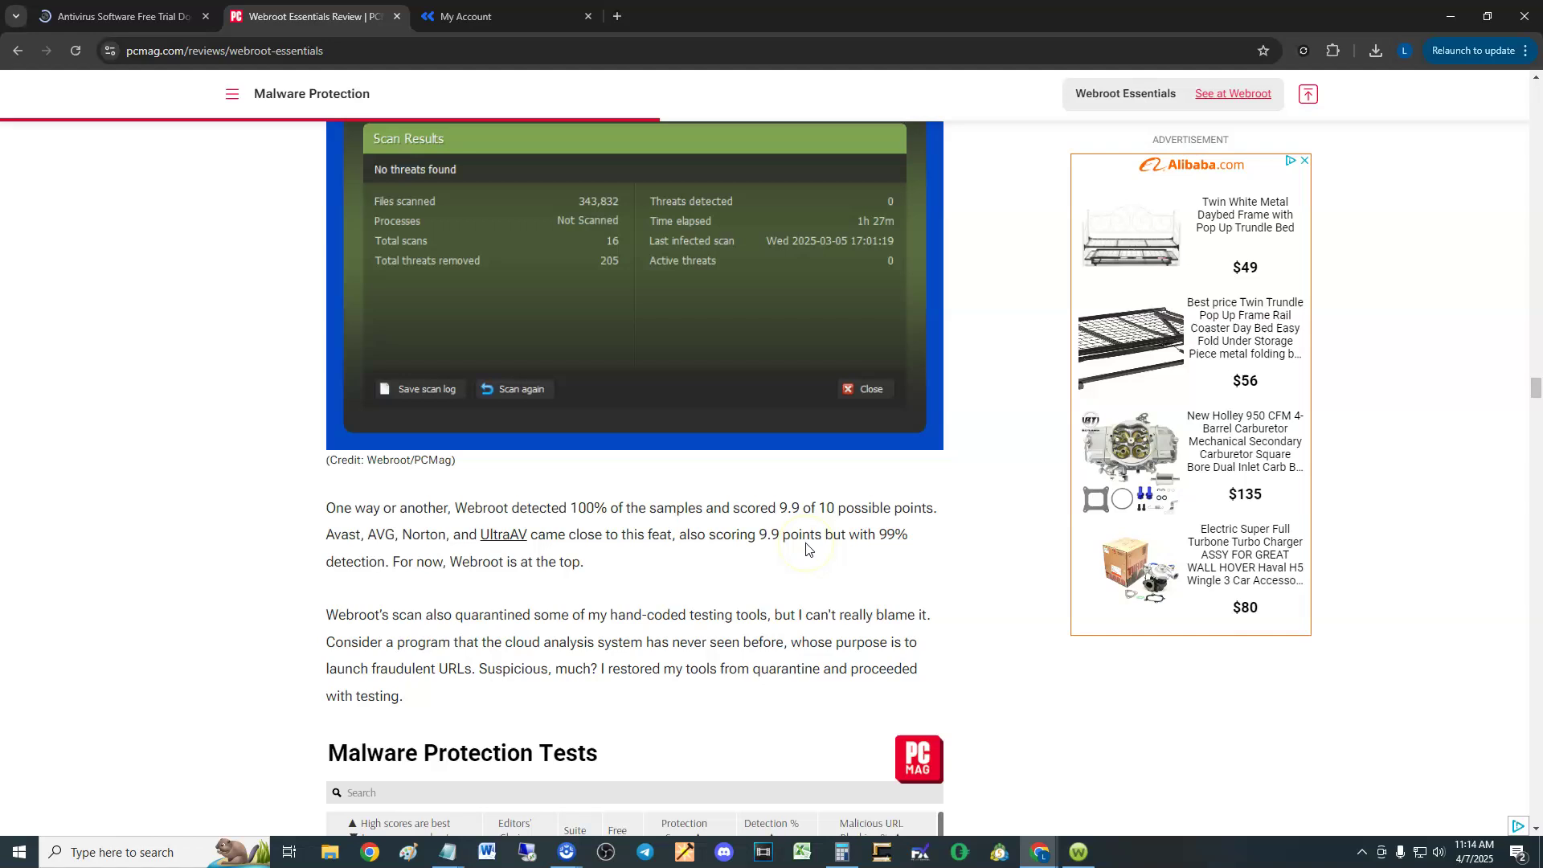
left_click_drag(326, 534, 846, 550)
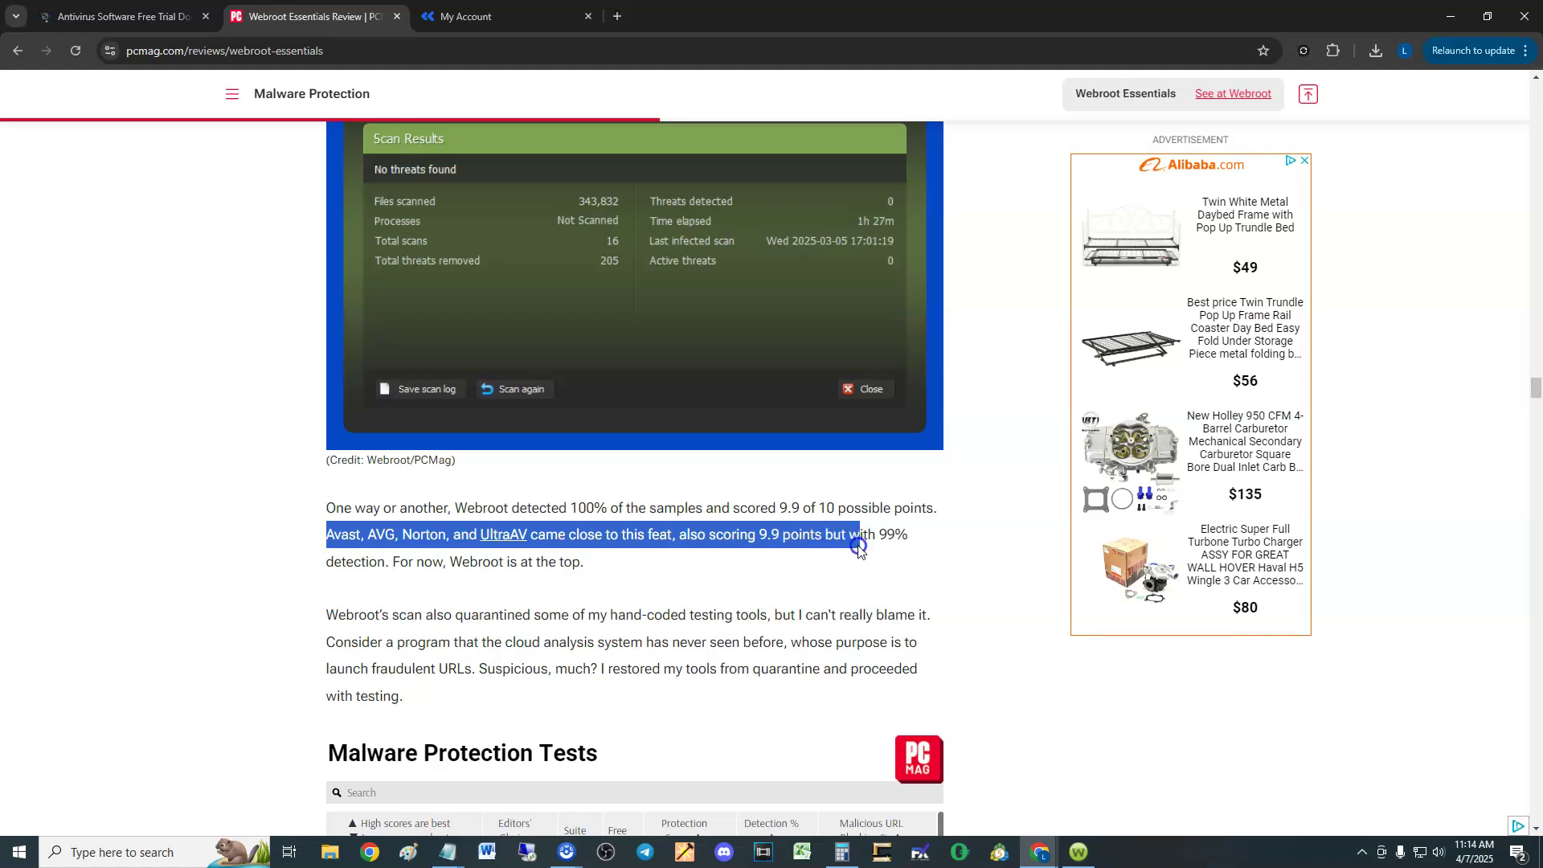
left_click(857, 552)
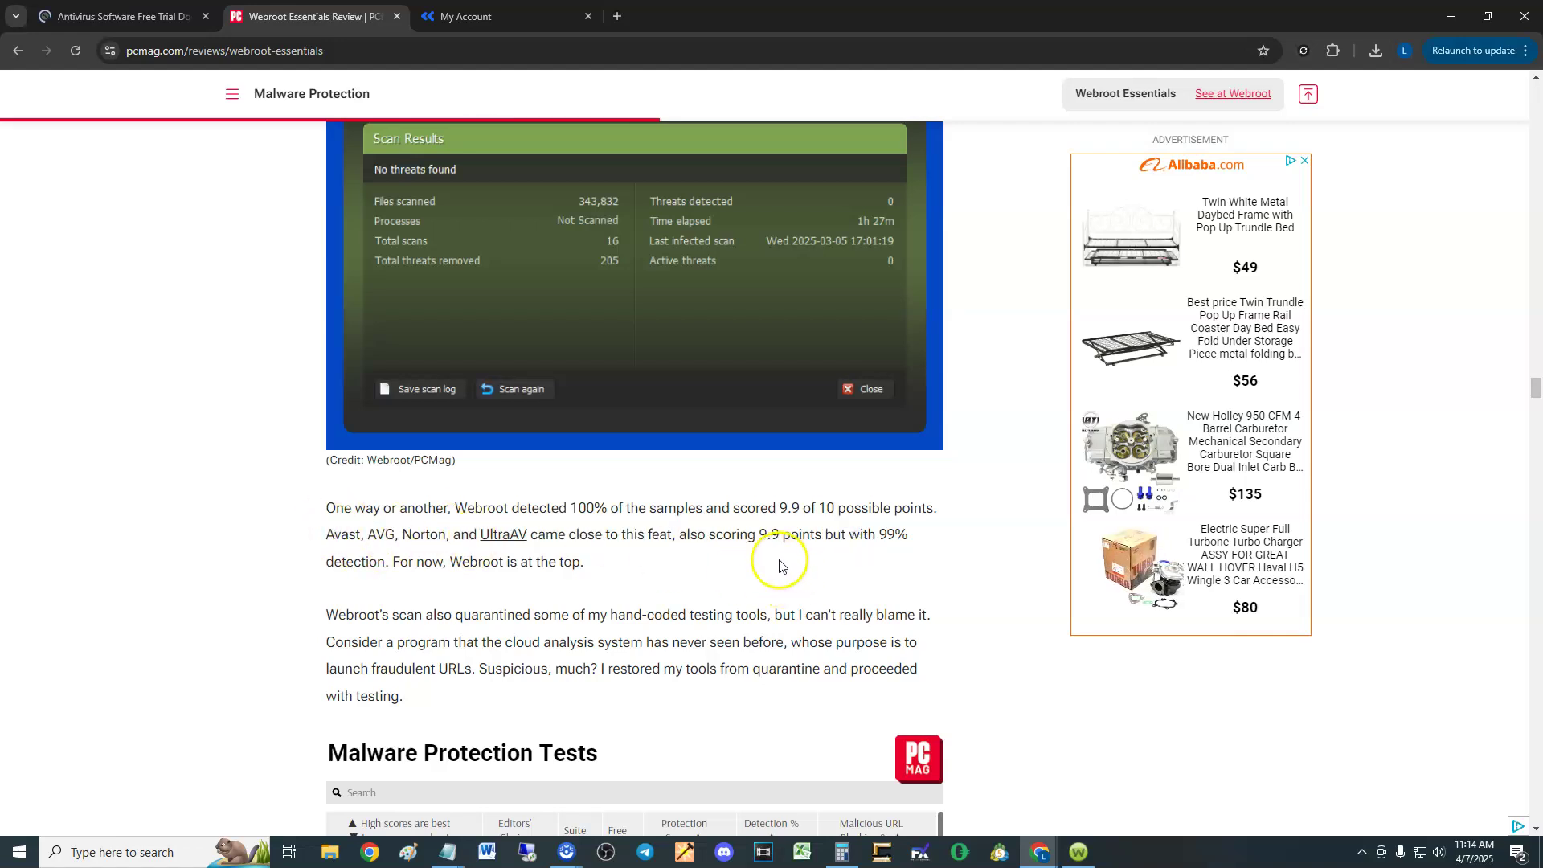
scroll(779, 567, "down", 3)
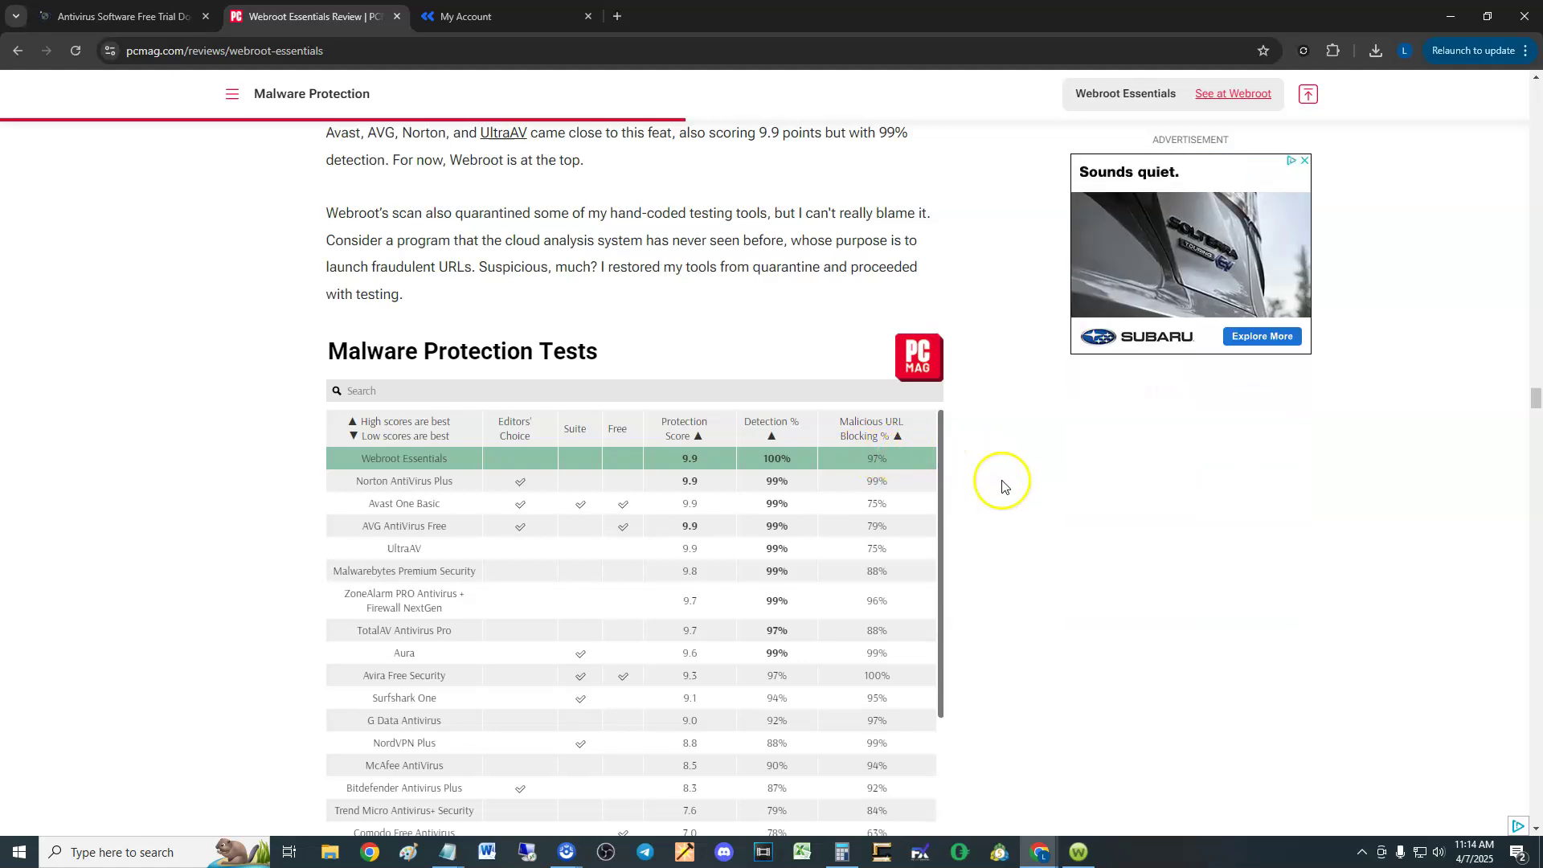
scroll(988, 530, "down", 3)
scroll(986, 532, "up", 1)
scroll(986, 532, "up", 2)
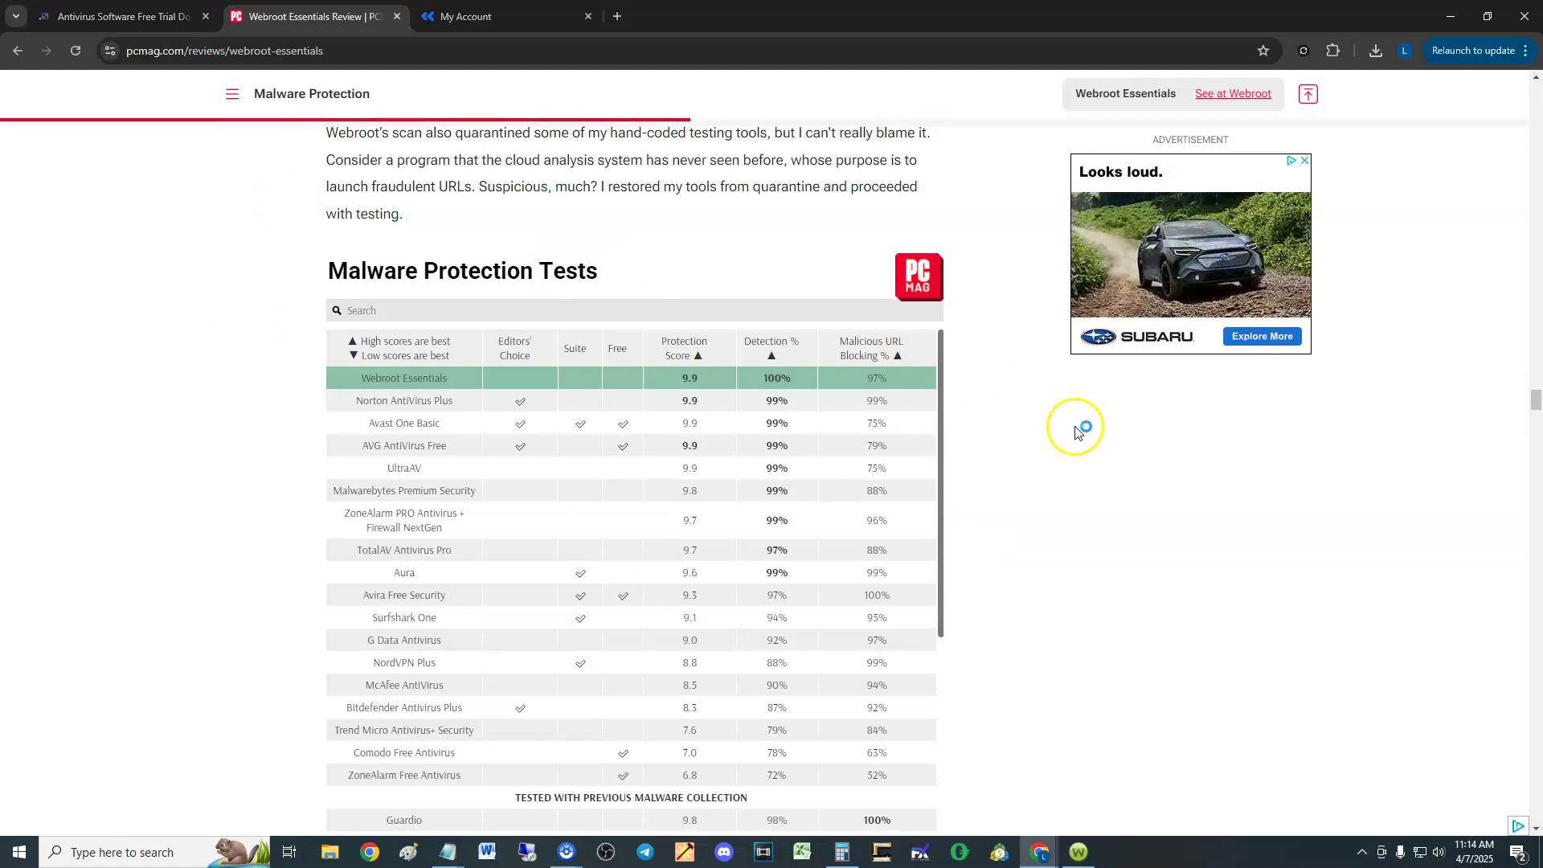
- Run Scan My Computer with the window moved aside: no threats across 2,836 files
left_click(1078, 851)
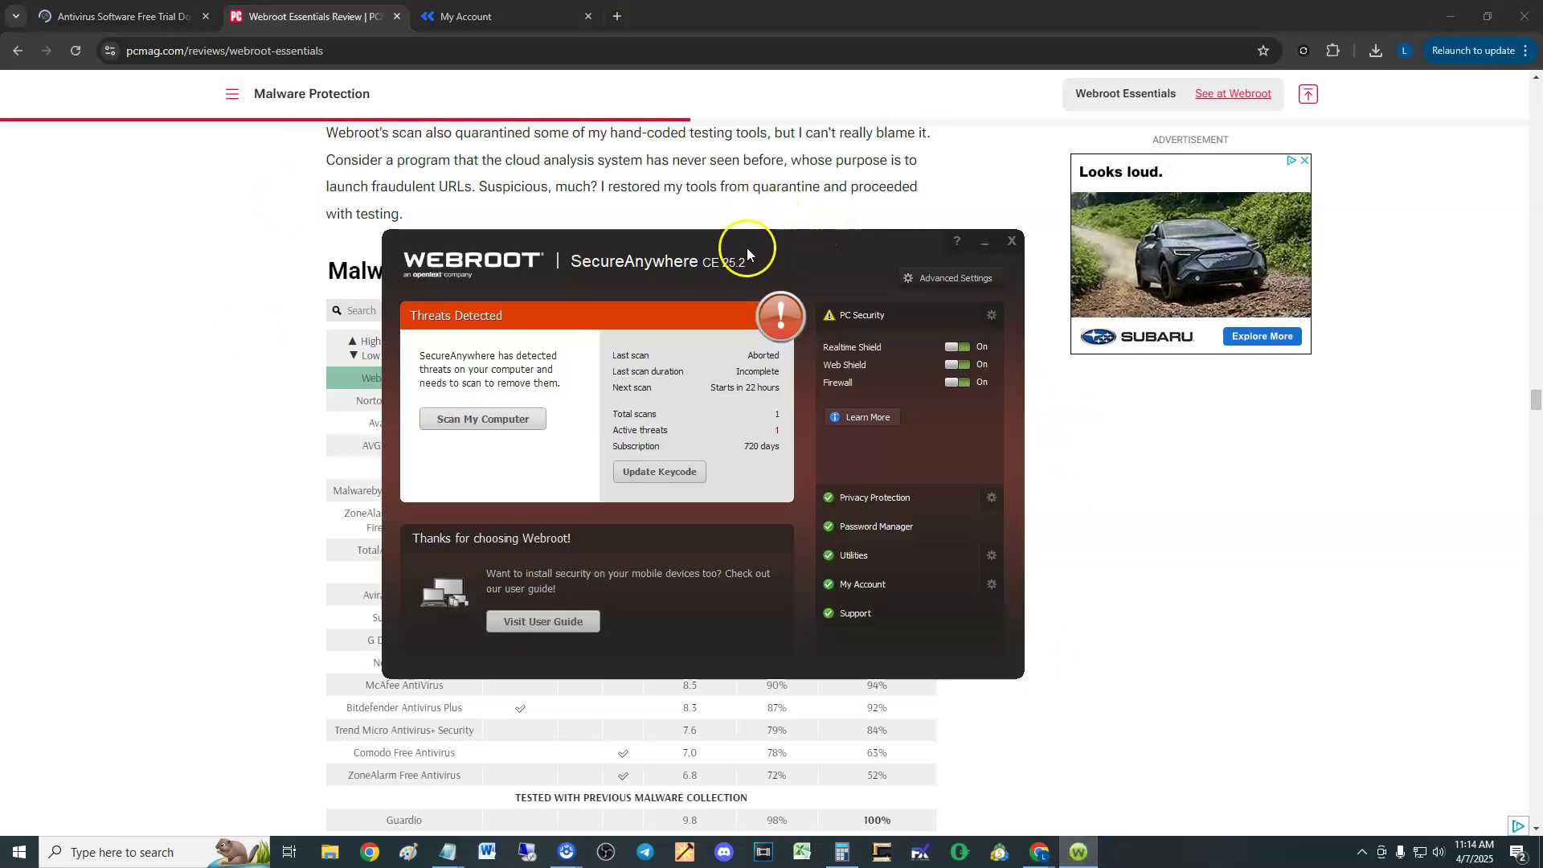
left_click_drag(746, 246, 740, 236)
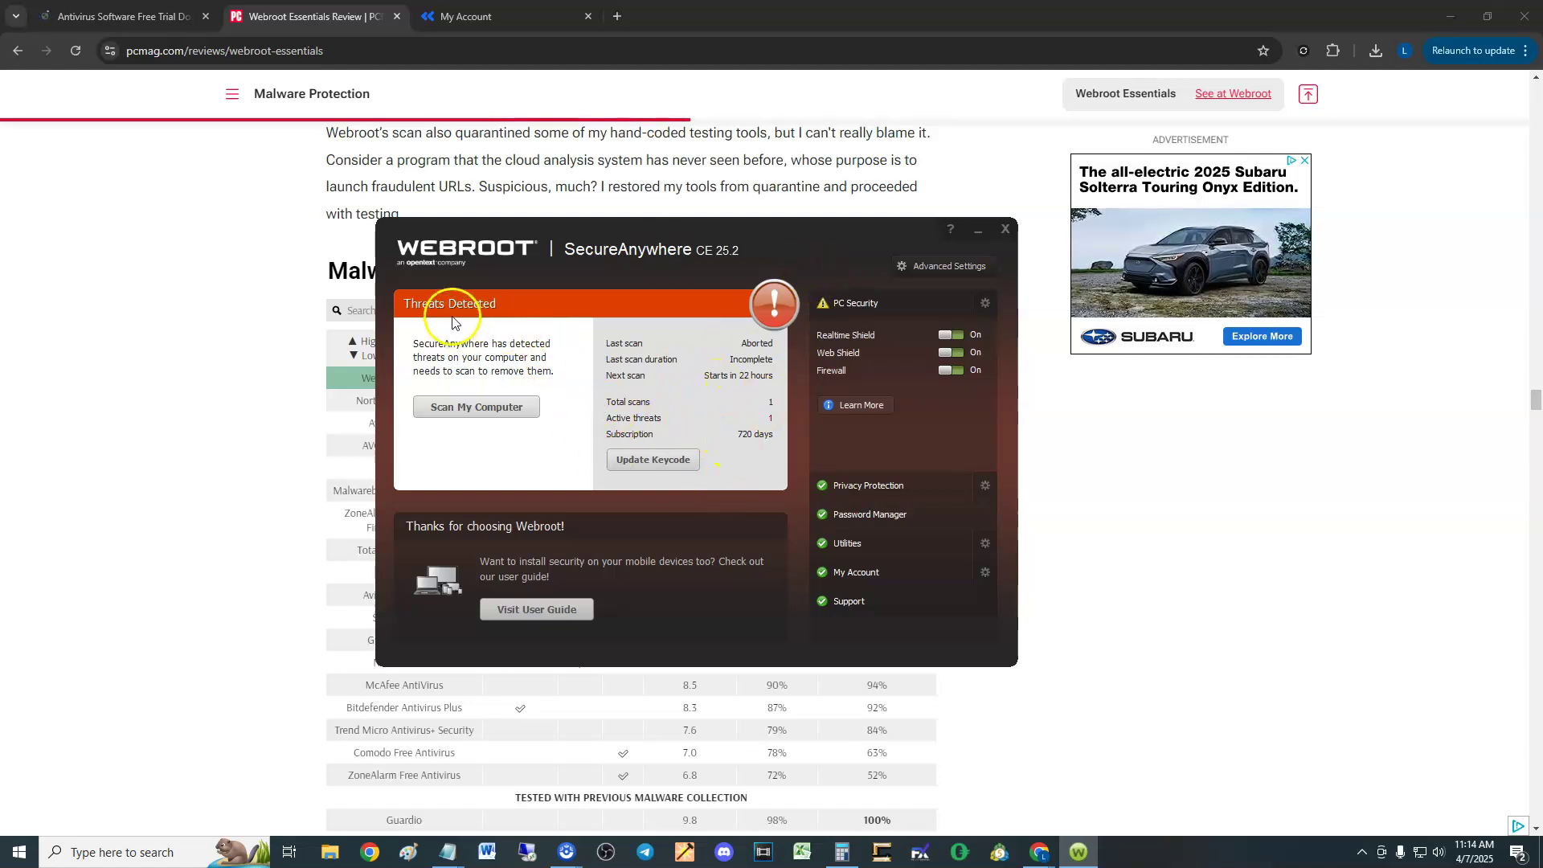
left_click(477, 408)
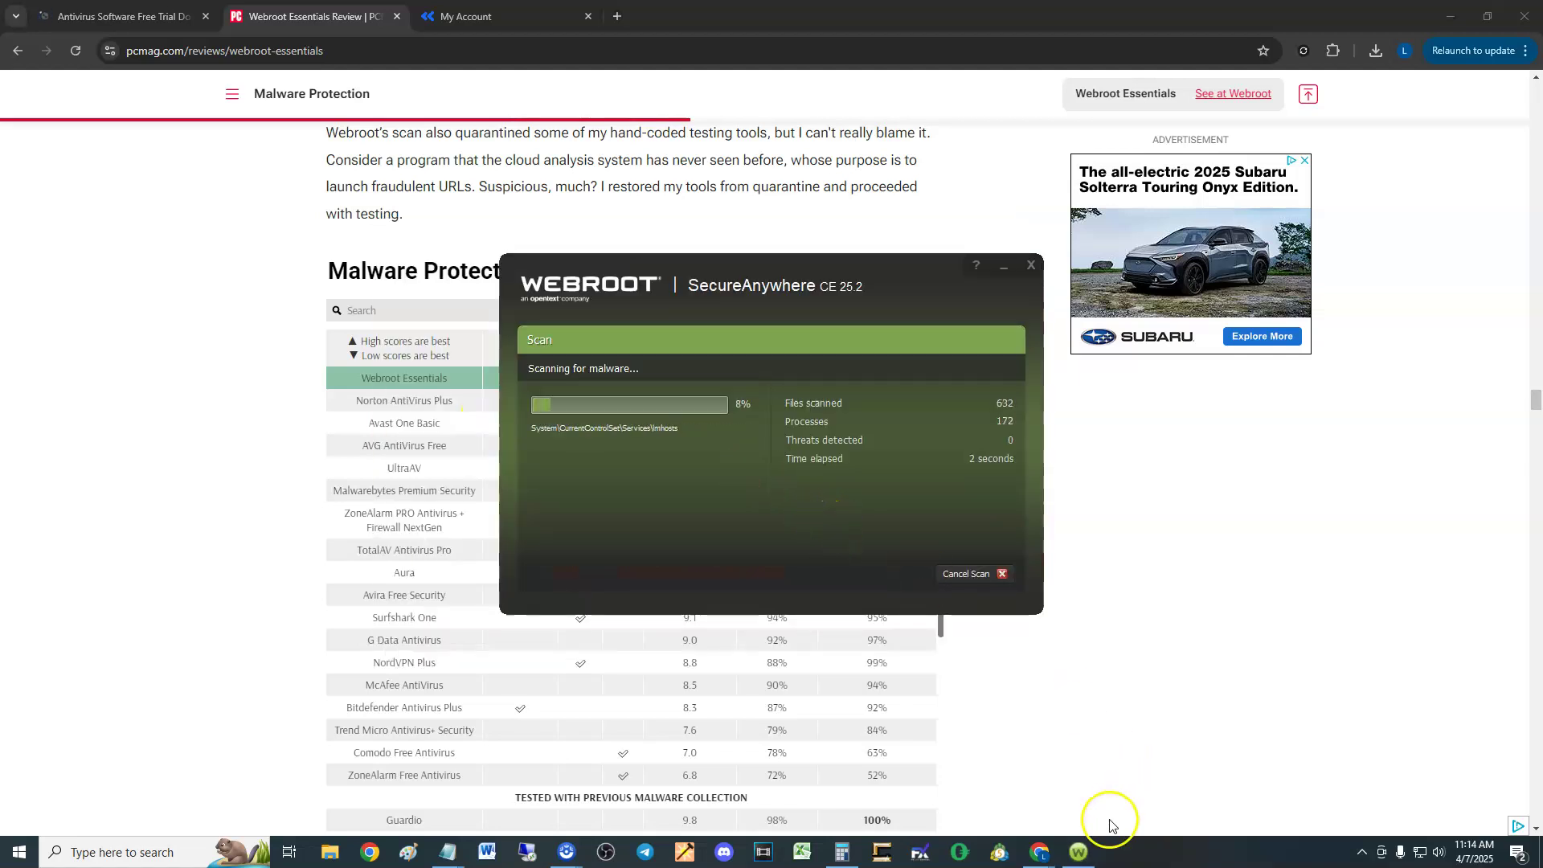
left_click_drag(839, 270, 777, 272)
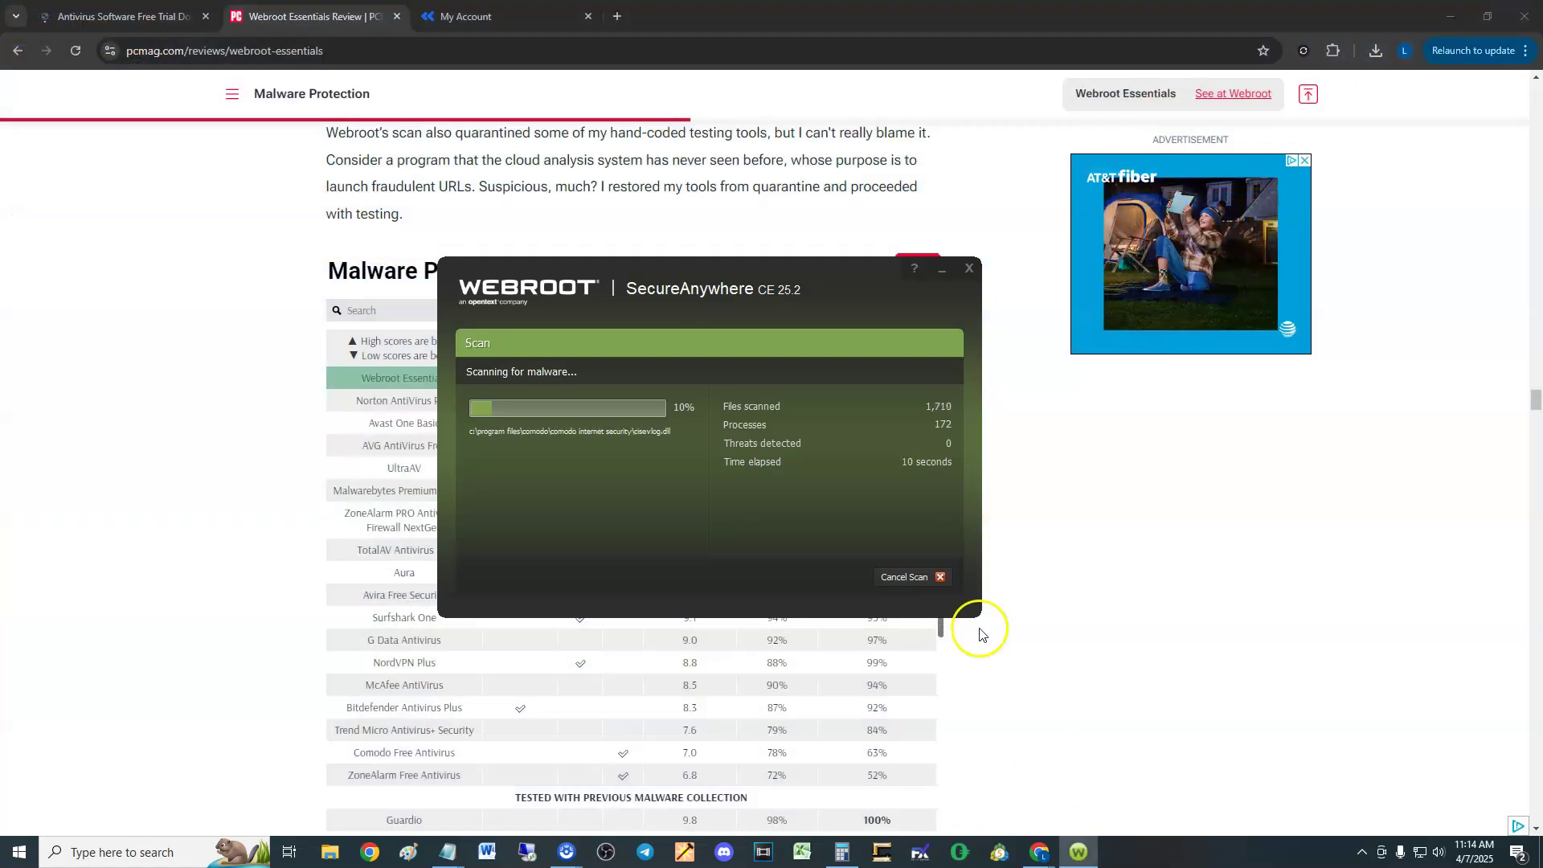
left_click_drag(740, 268, 725, 264)
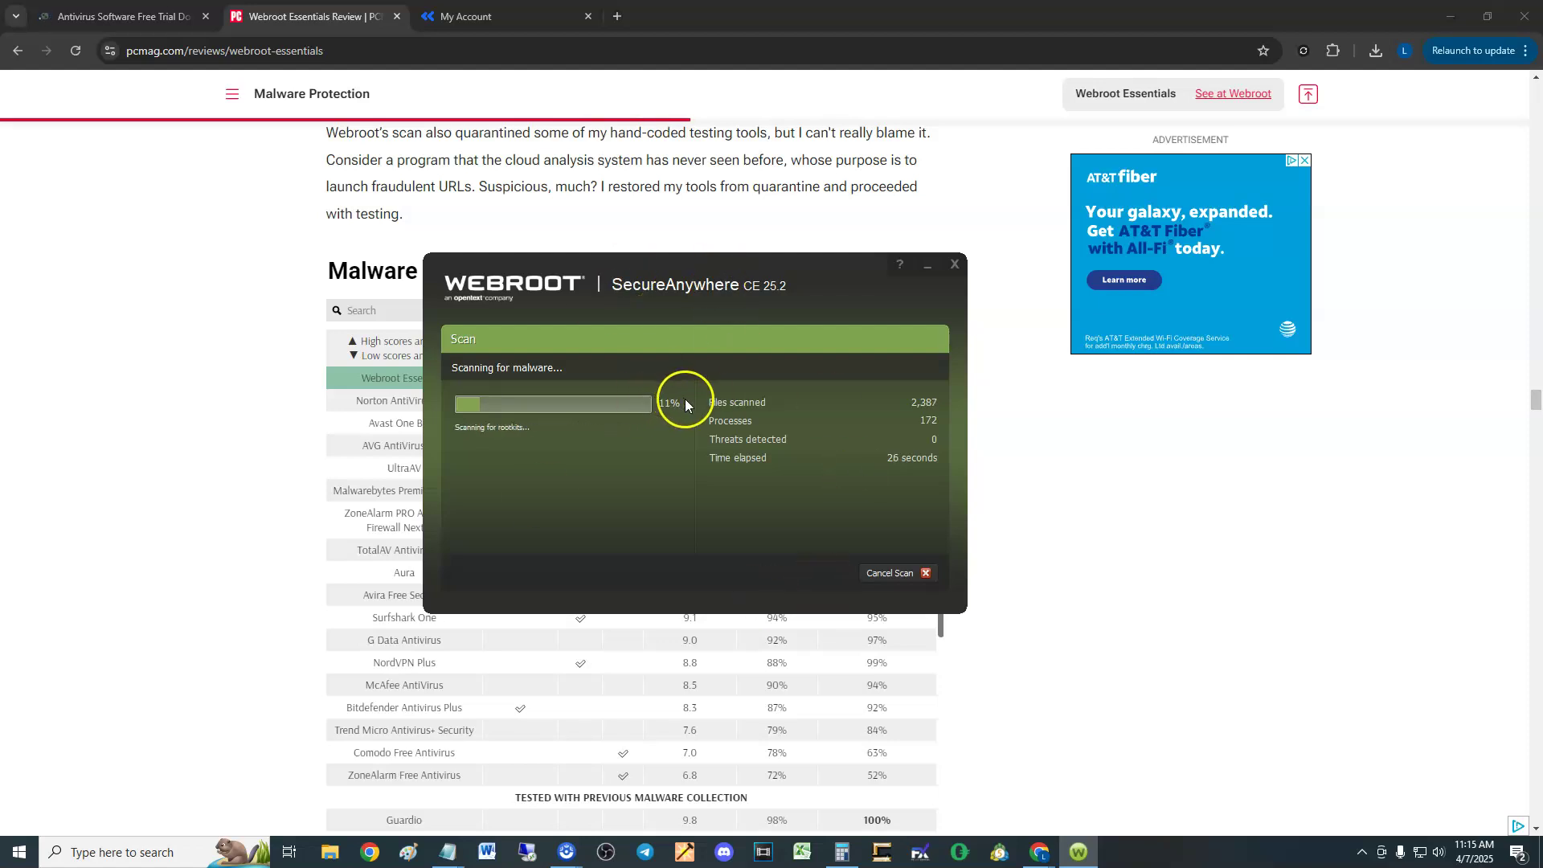
left_click(884, 569)
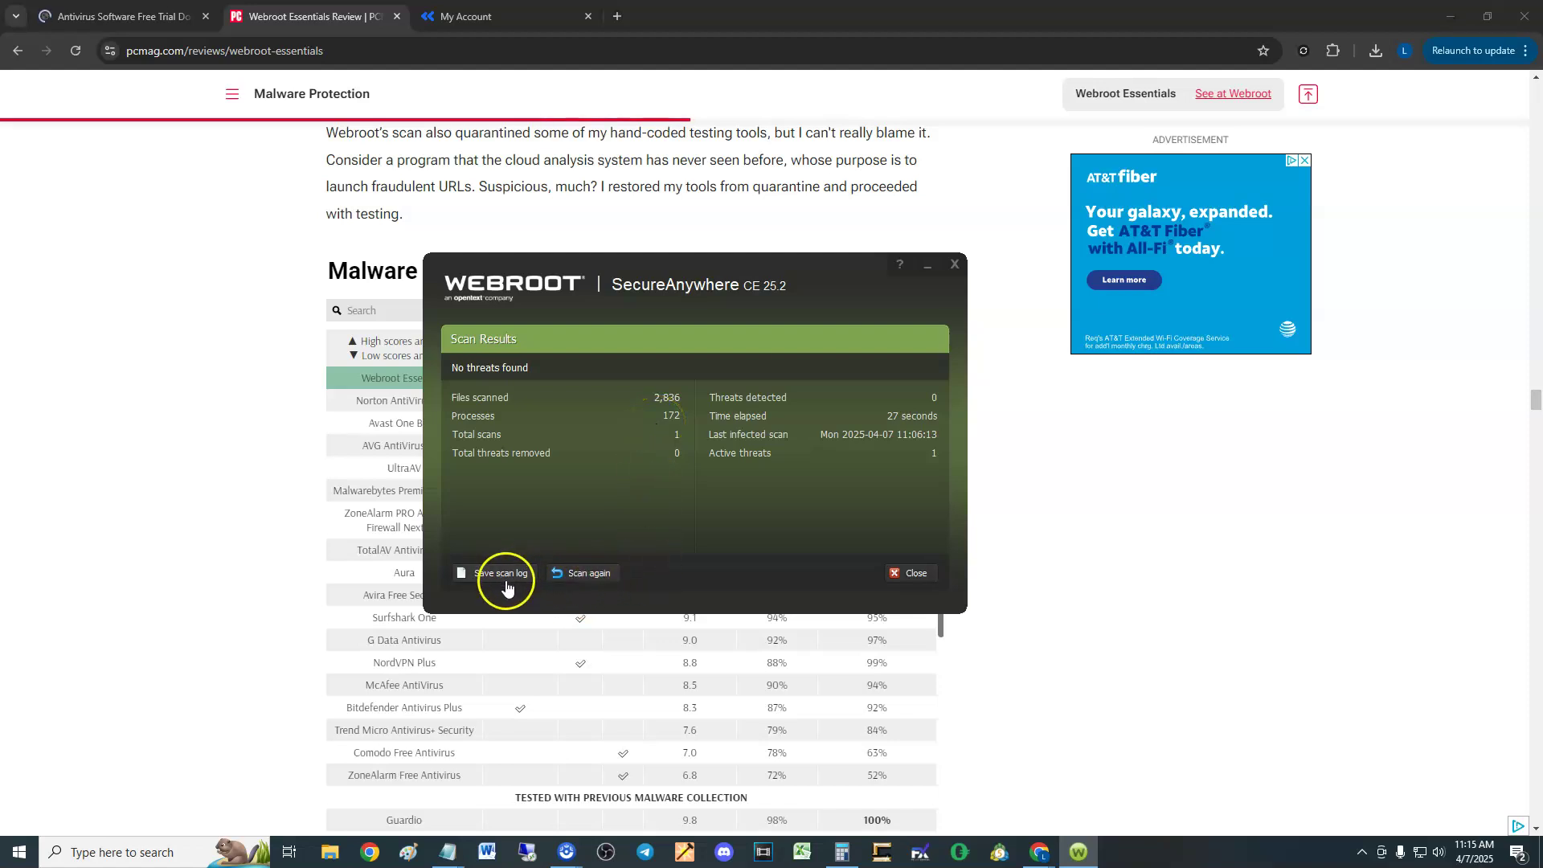
- Close the scan results, send SecureAnywhere behind the article, then bring it back
left_click(911, 573)
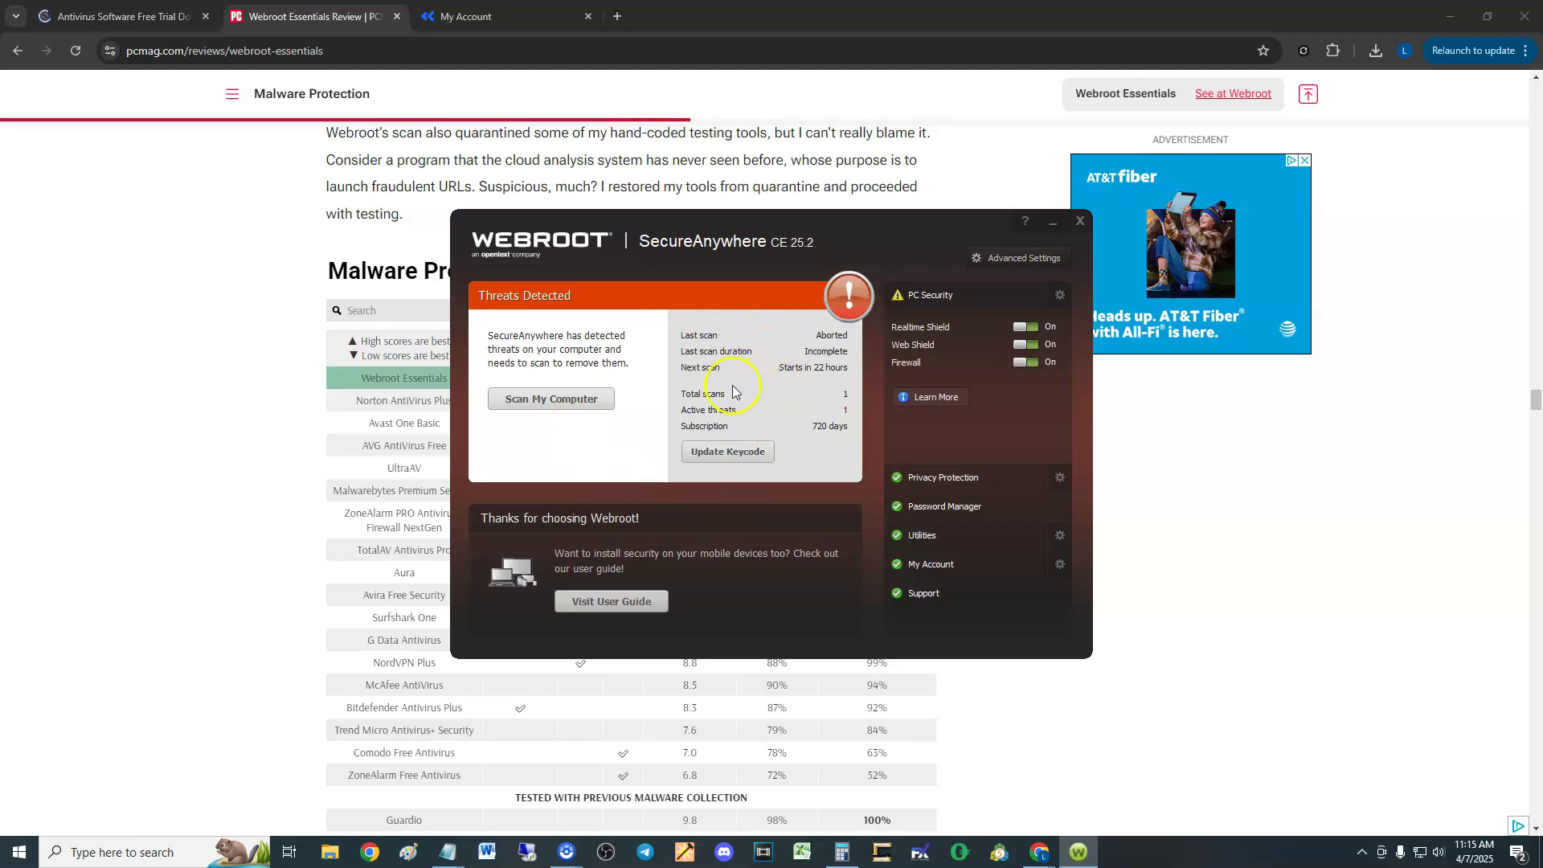
left_click(270, 401)
scroll(270, 404, "up", 10)
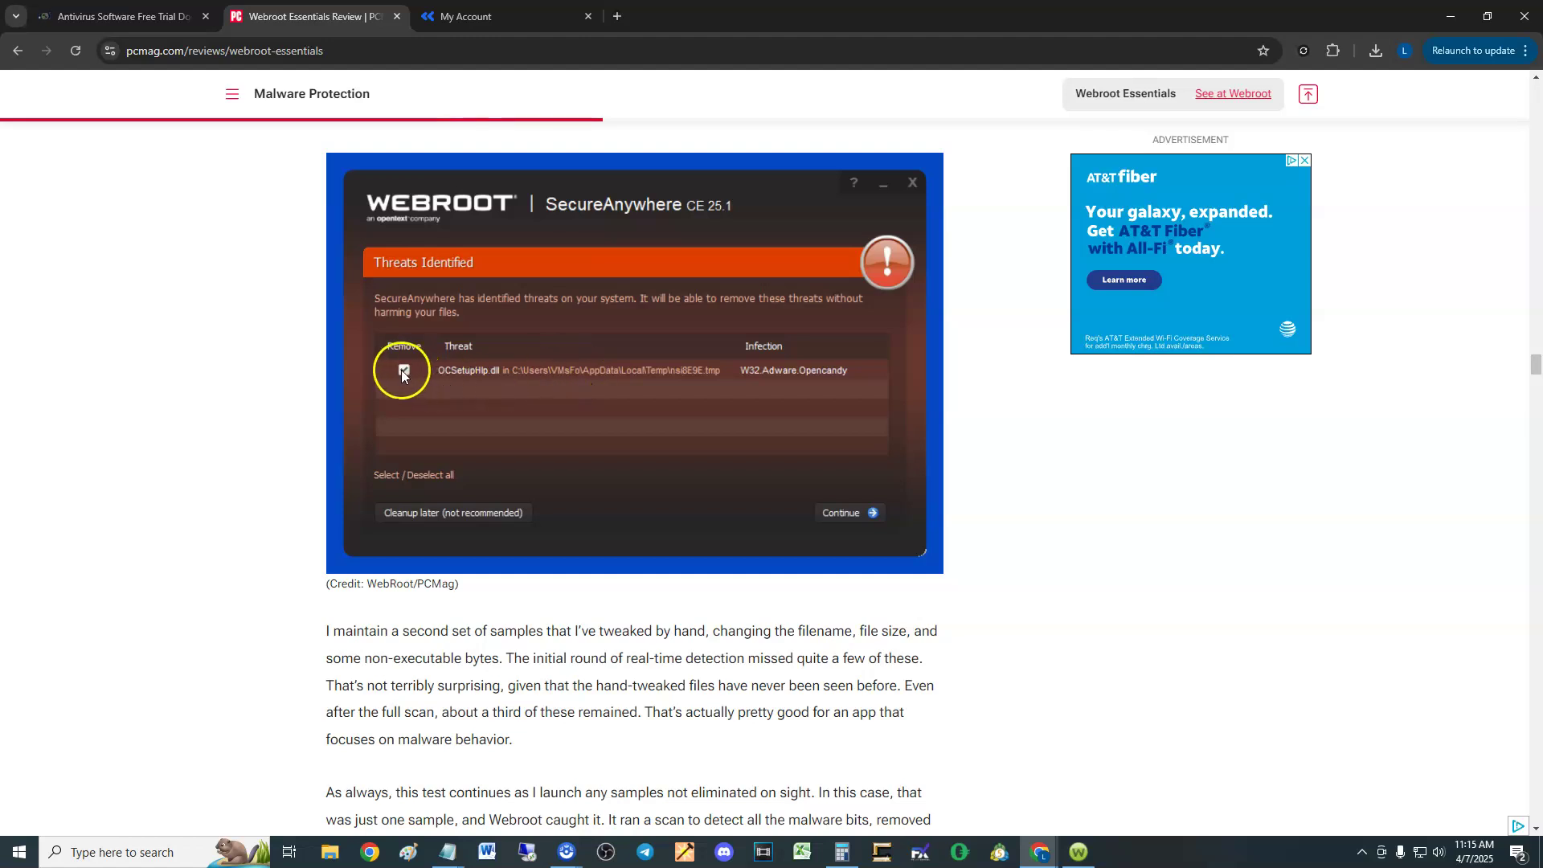
left_click(1079, 851)
left_click_drag(839, 241, 741, 234)
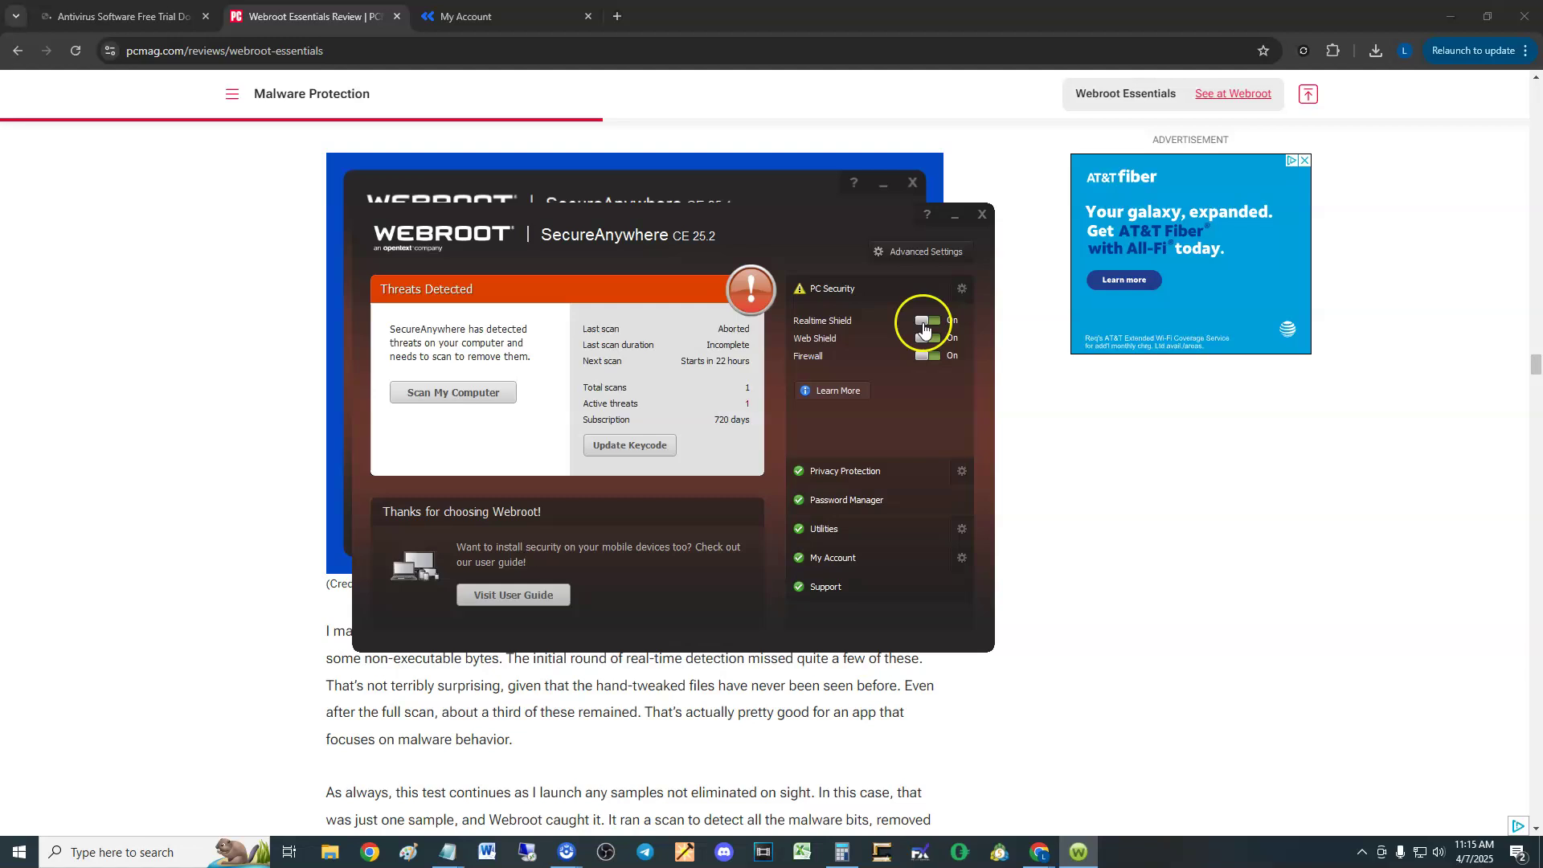
- Expand the PC Security, Privacy Protection and Password Manager panels
left_click(892, 343)
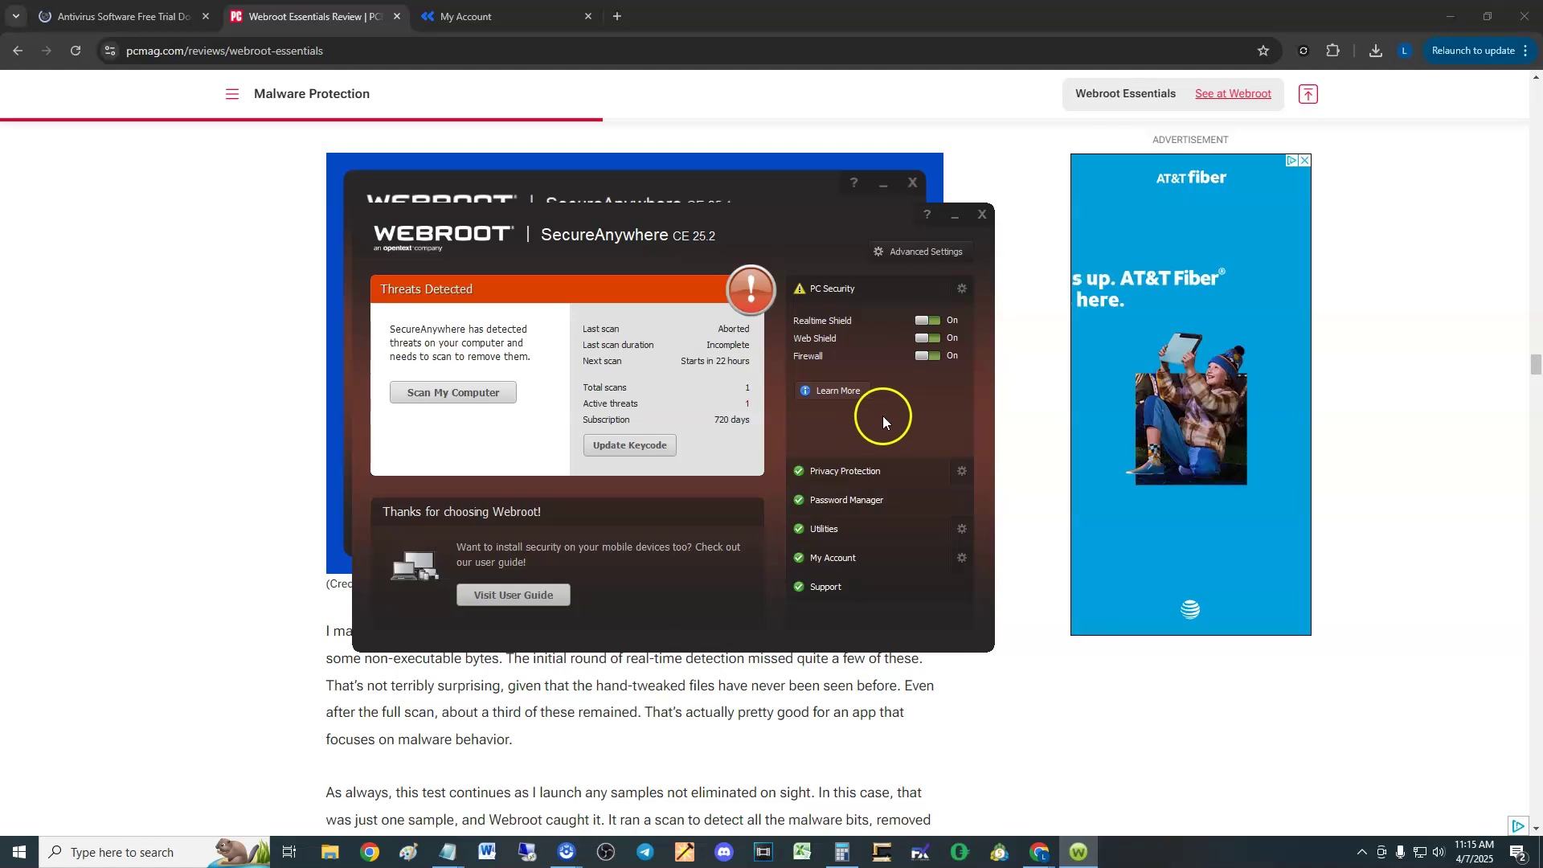
left_click_drag(783, 241, 781, 250)
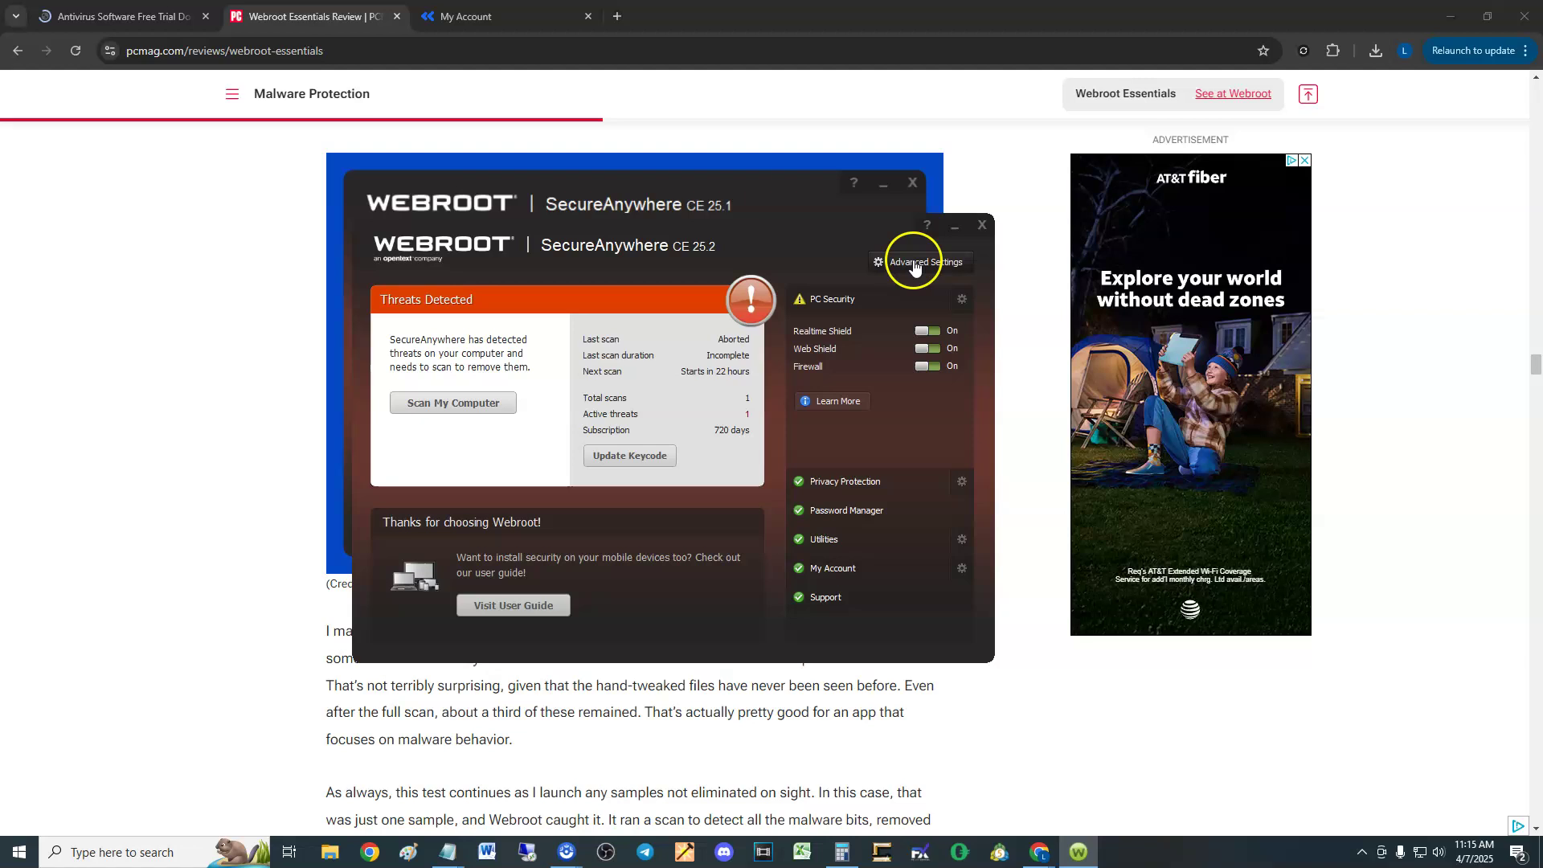
left_click(850, 482)
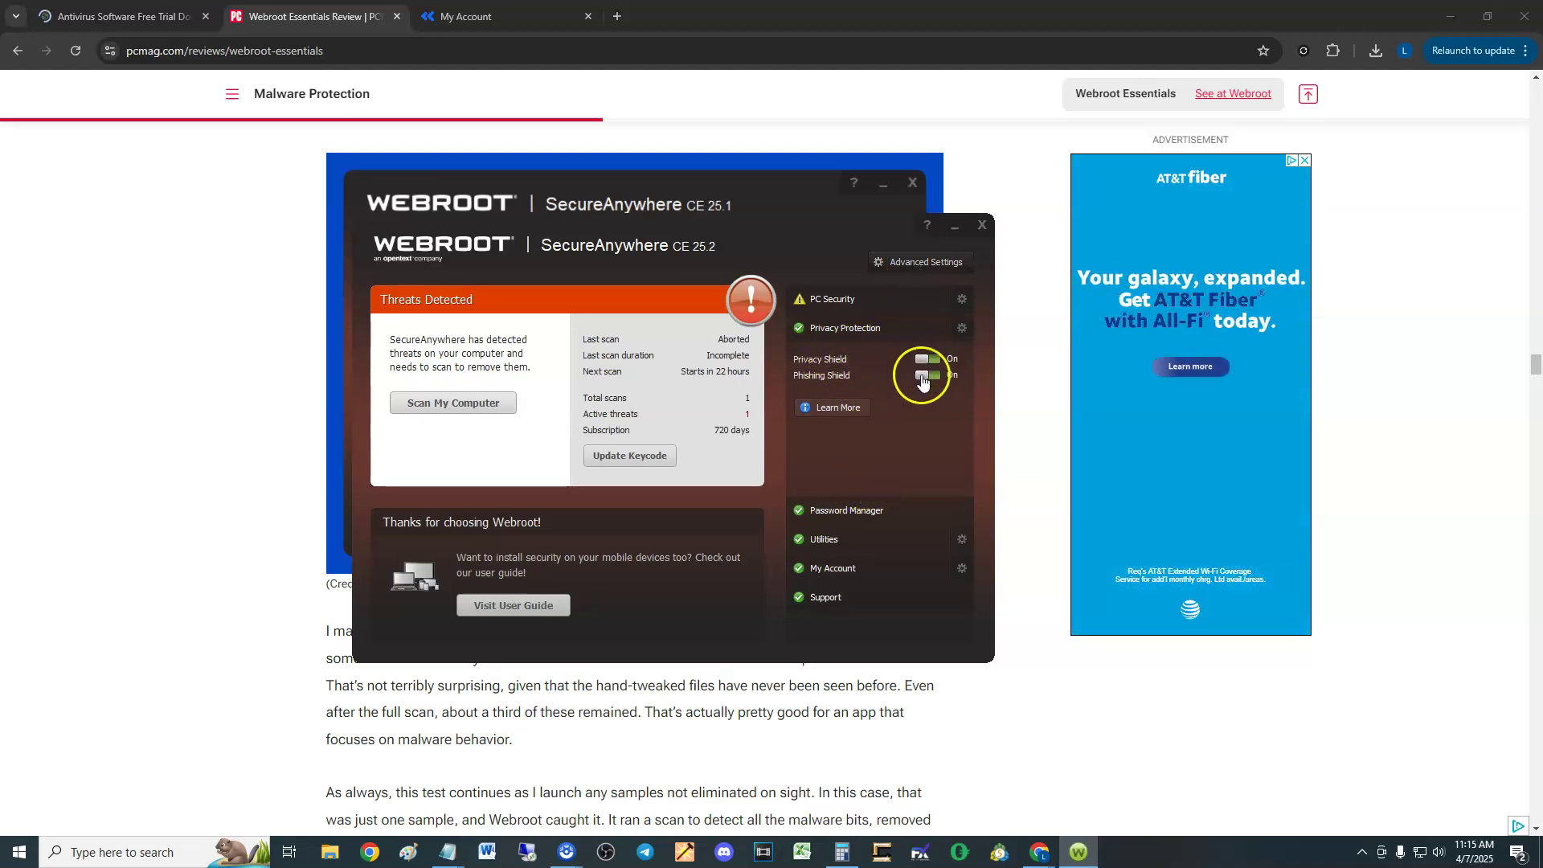
left_click(832, 511)
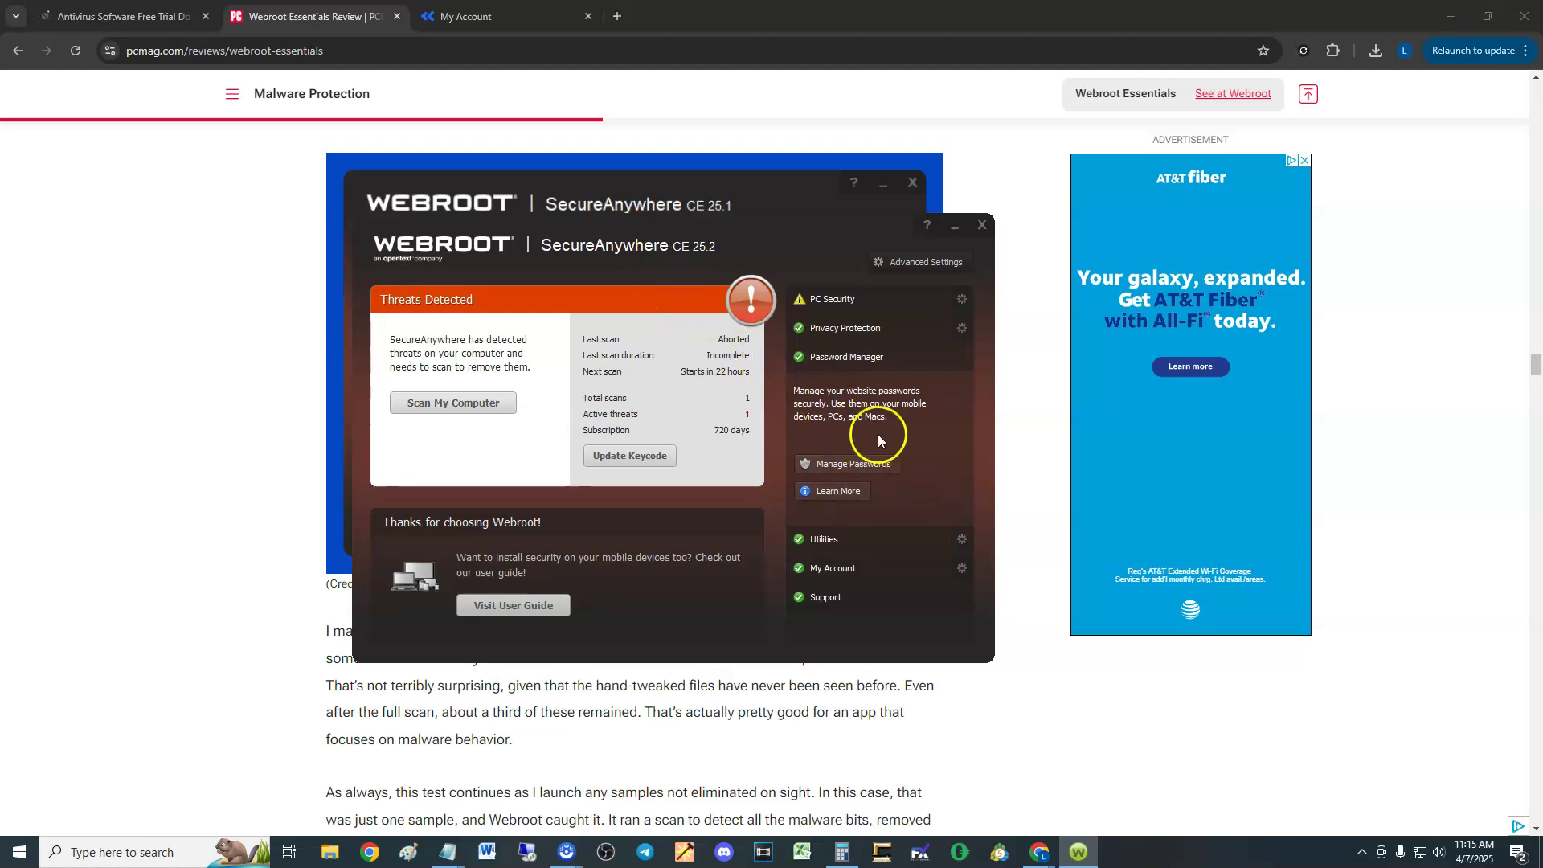
- View Chrome's My Account Create Account page, then restore SecureAnywhere over it
left_click(506, 19)
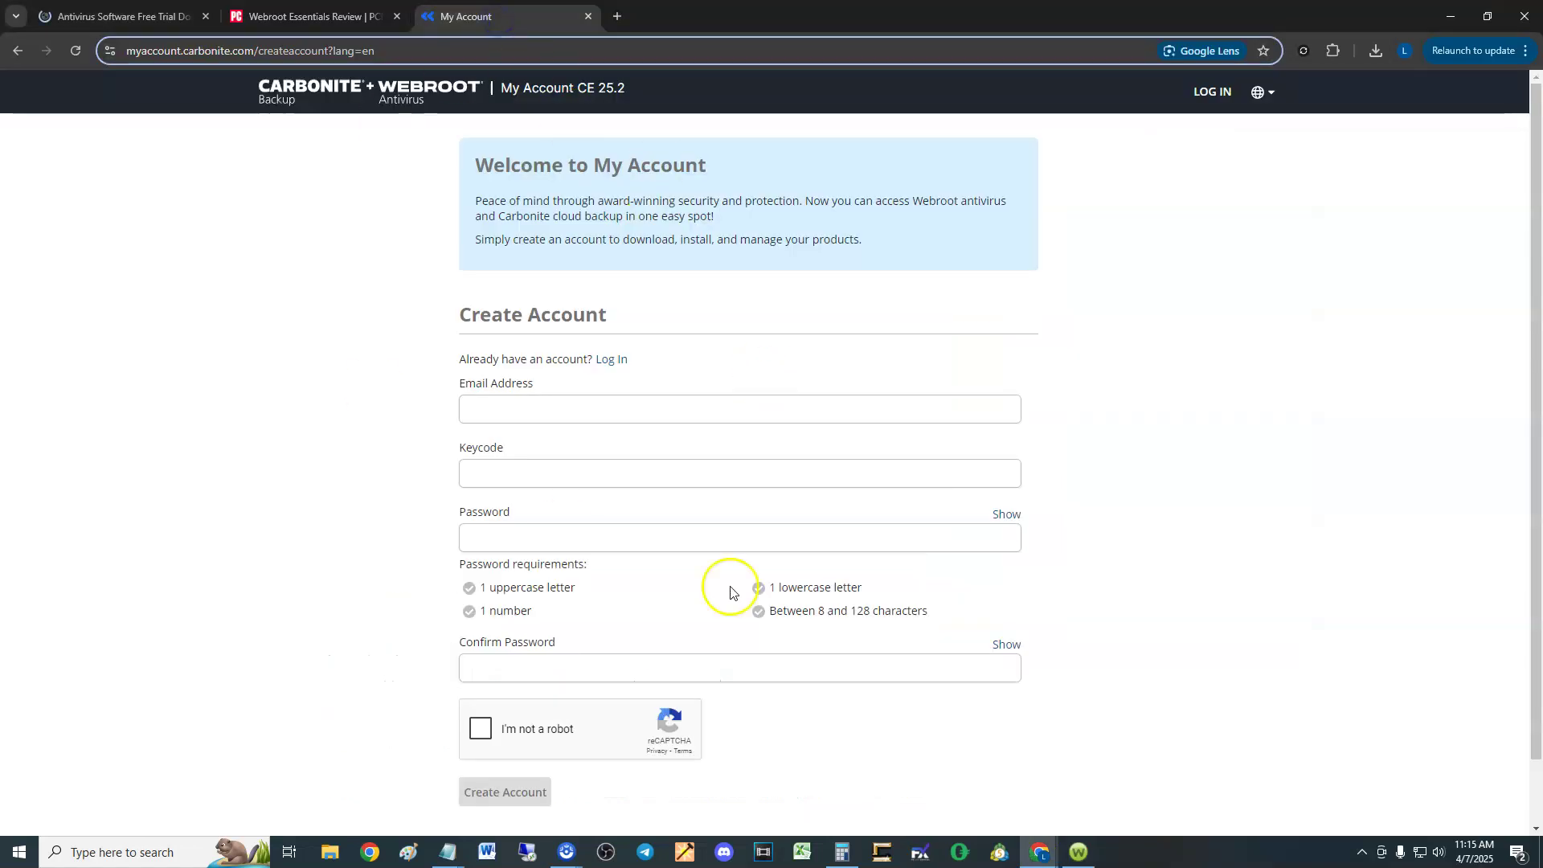
scroll(723, 404, "down", 1)
scroll(796, 406, "up", 1)
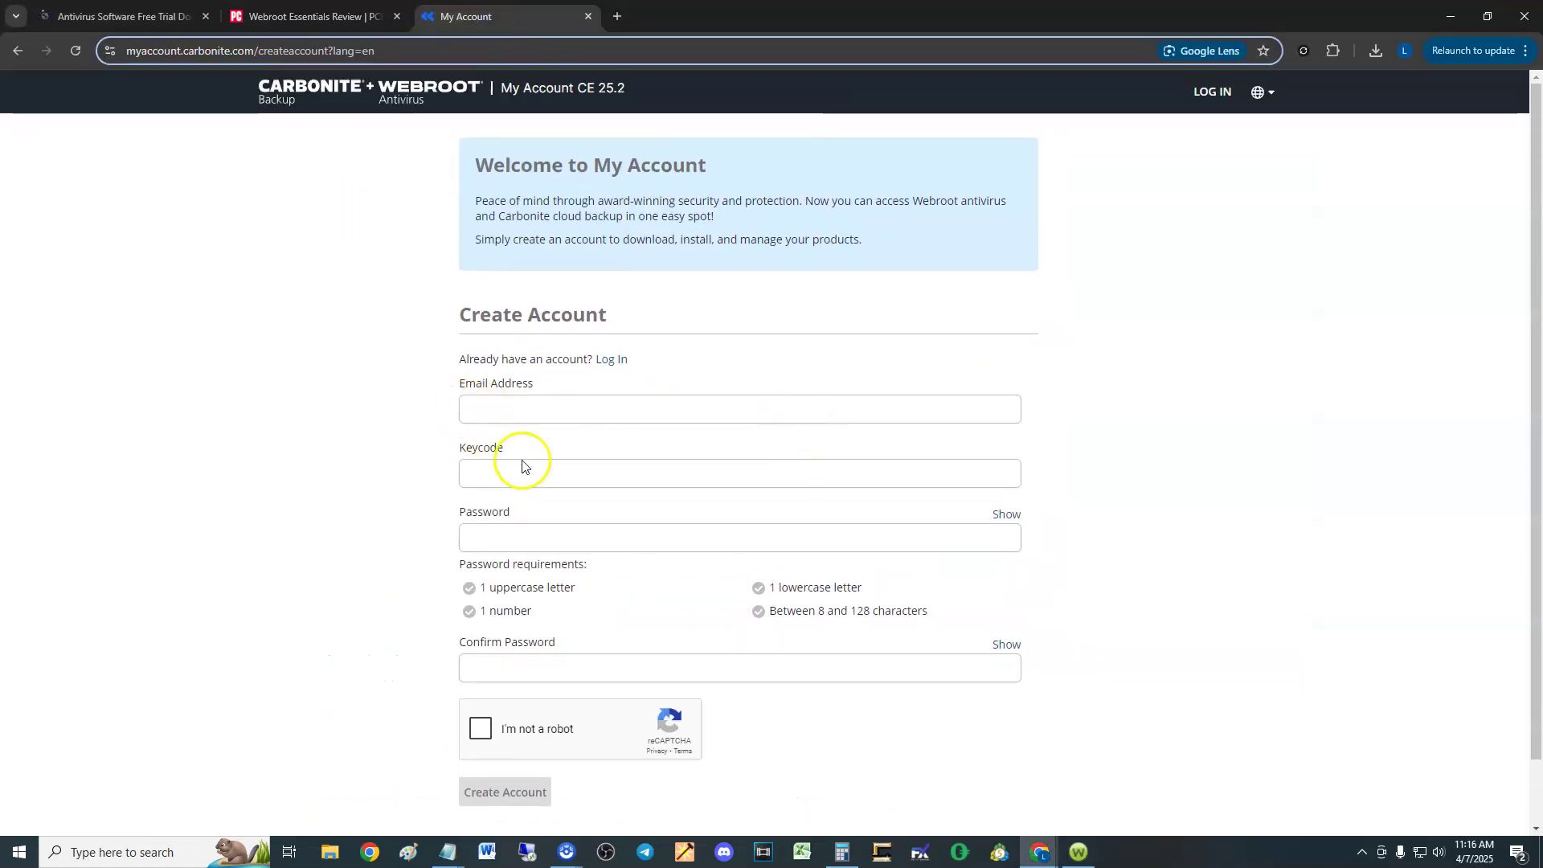
scroll(637, 513, "down", 1)
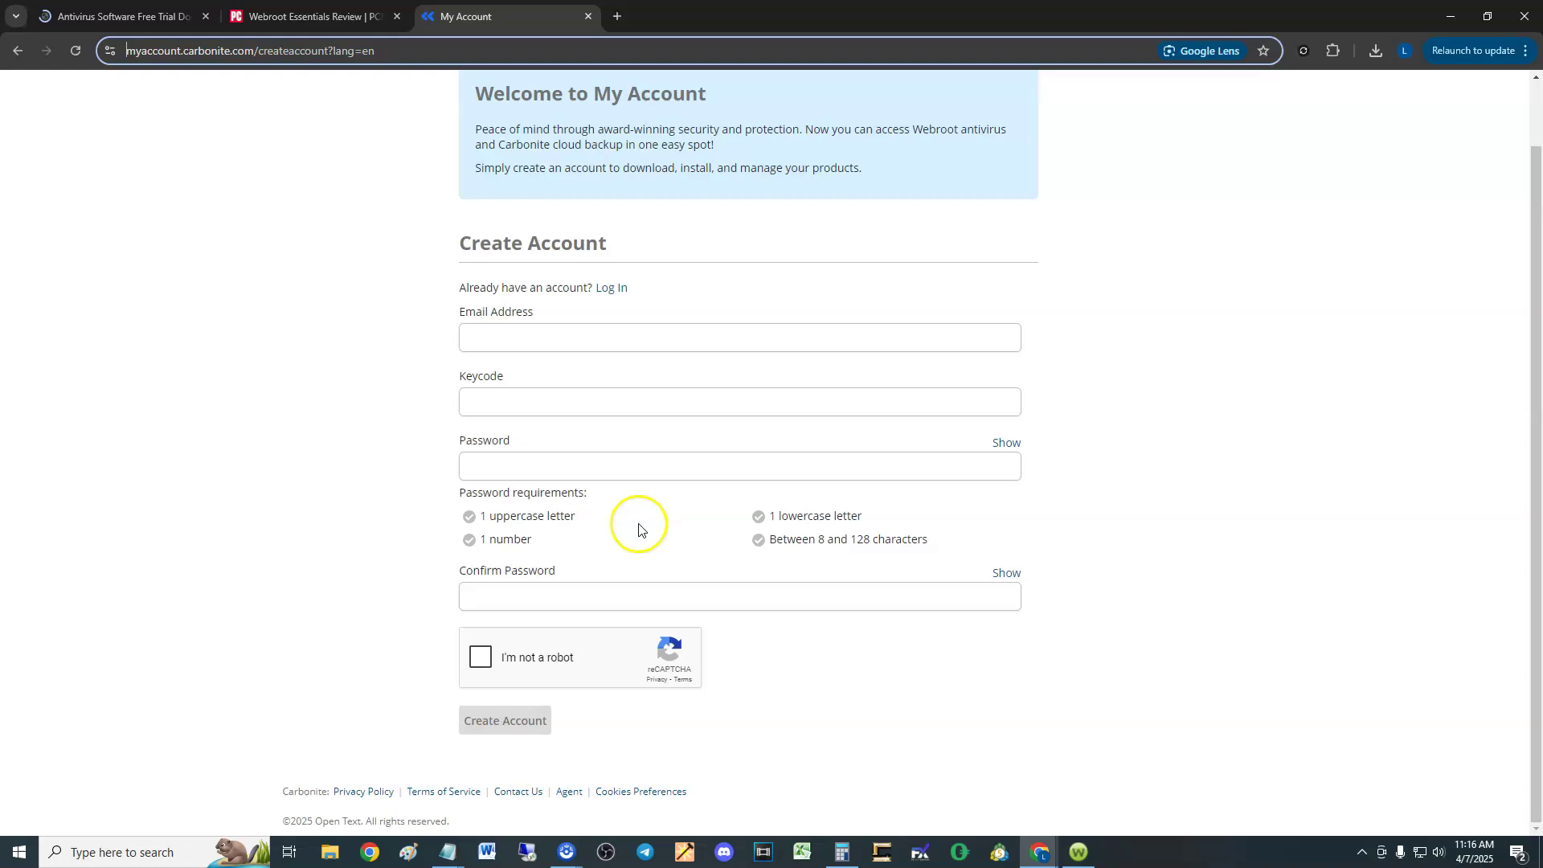
scroll(671, 460, "up", 1)
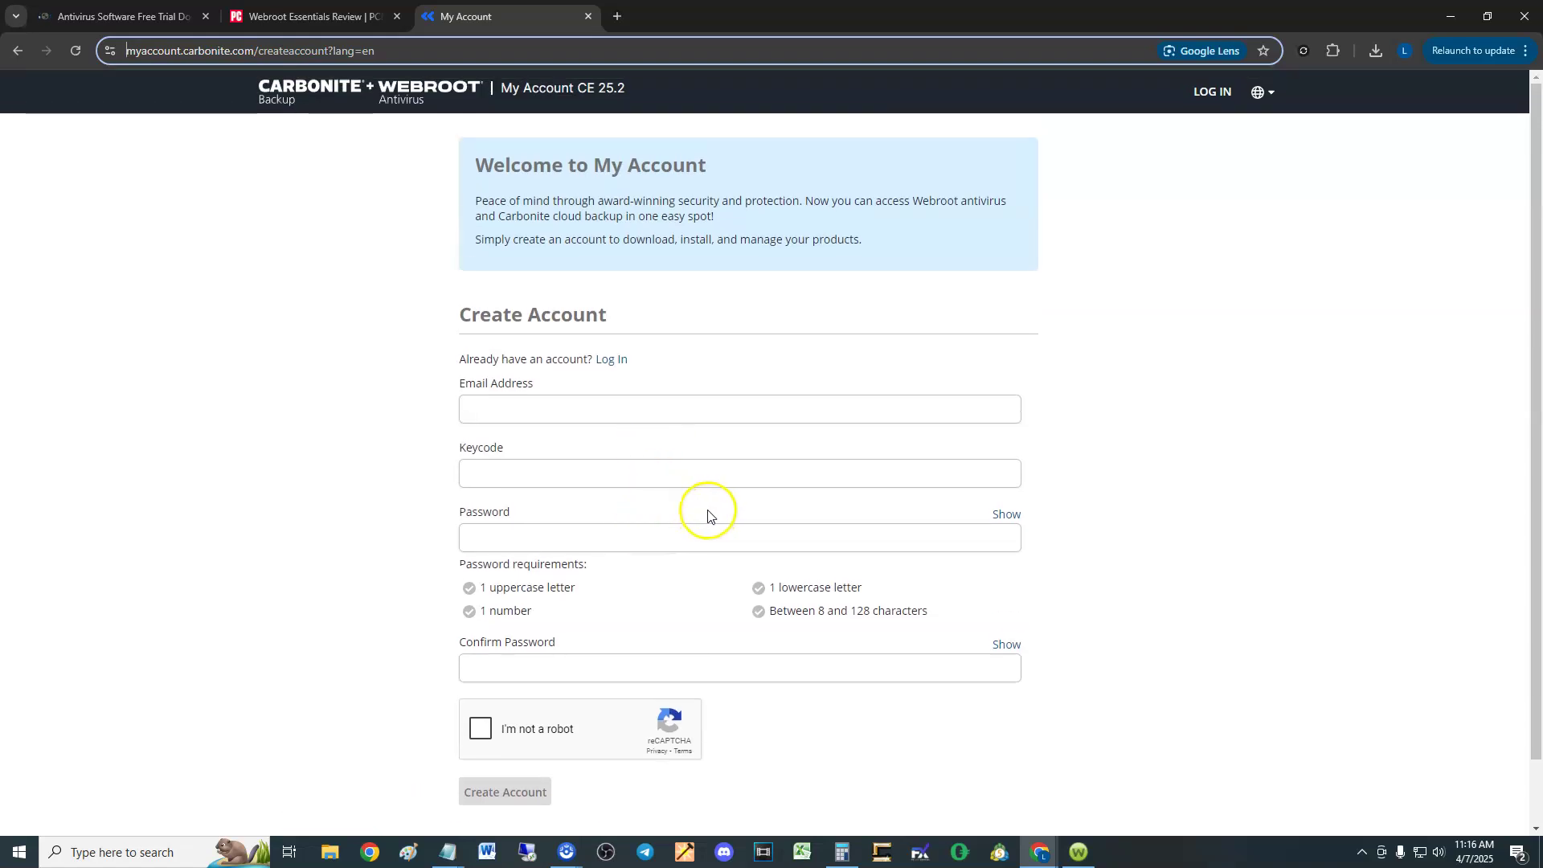
left_click(1076, 852)
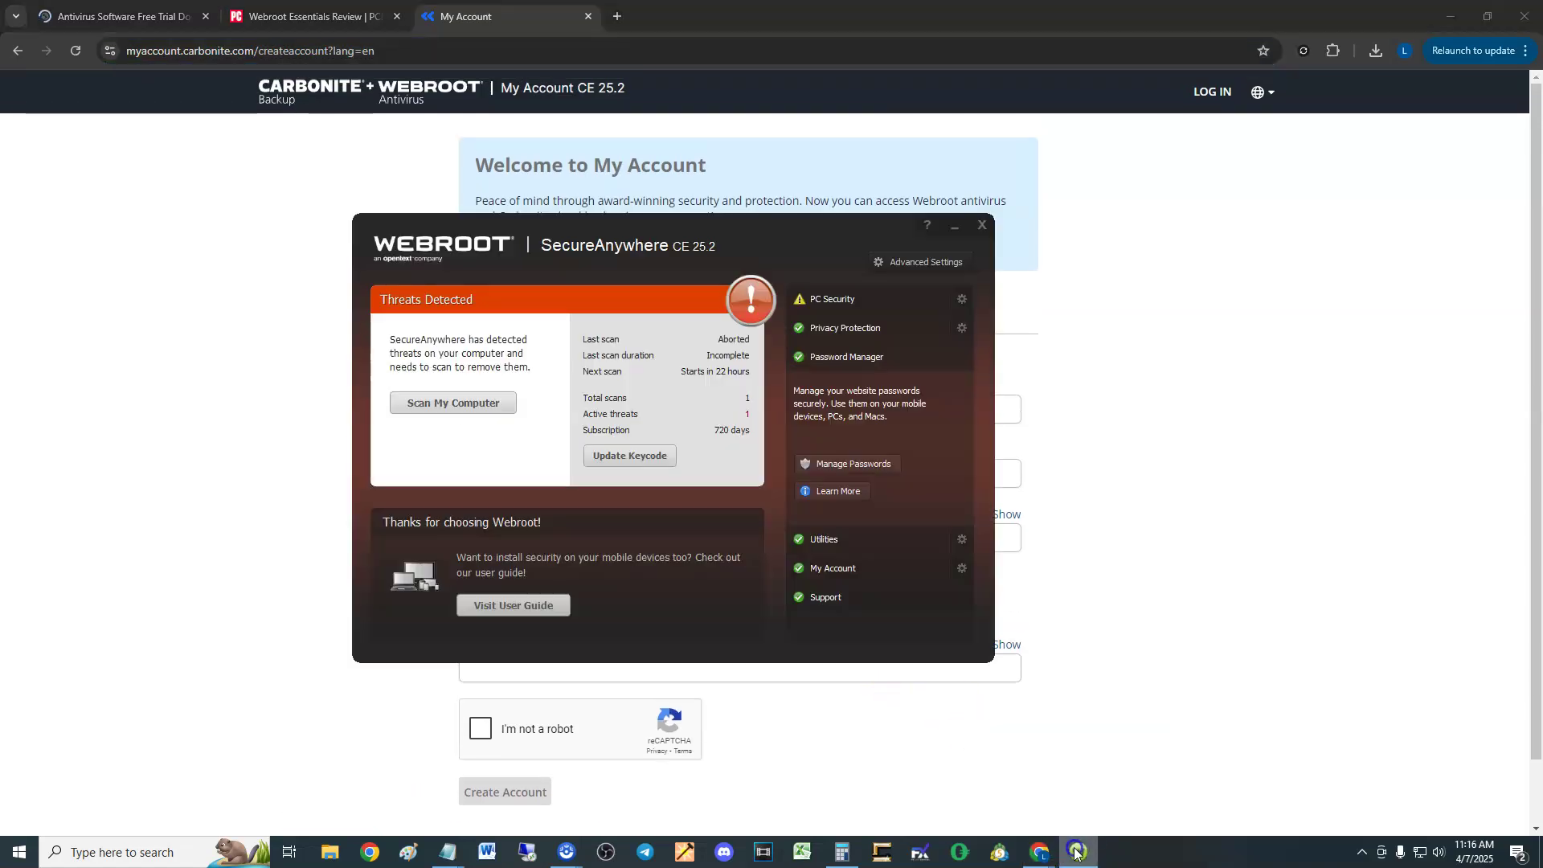
- Go to Utilities > Reports, then Antimalware Tools with reset and manual removal options
left_click(832, 544)
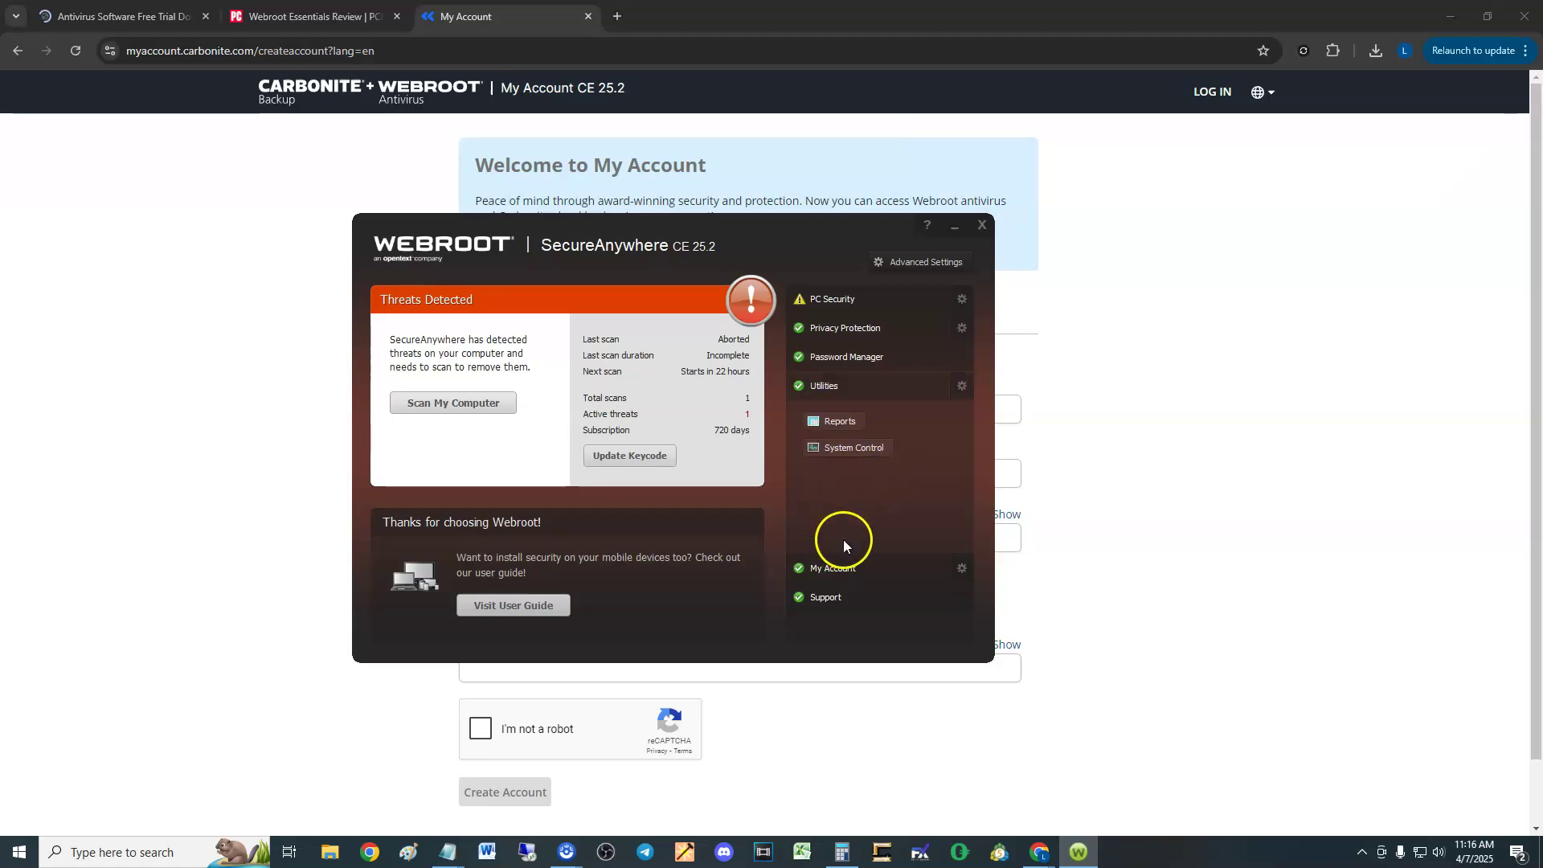
left_click(843, 425)
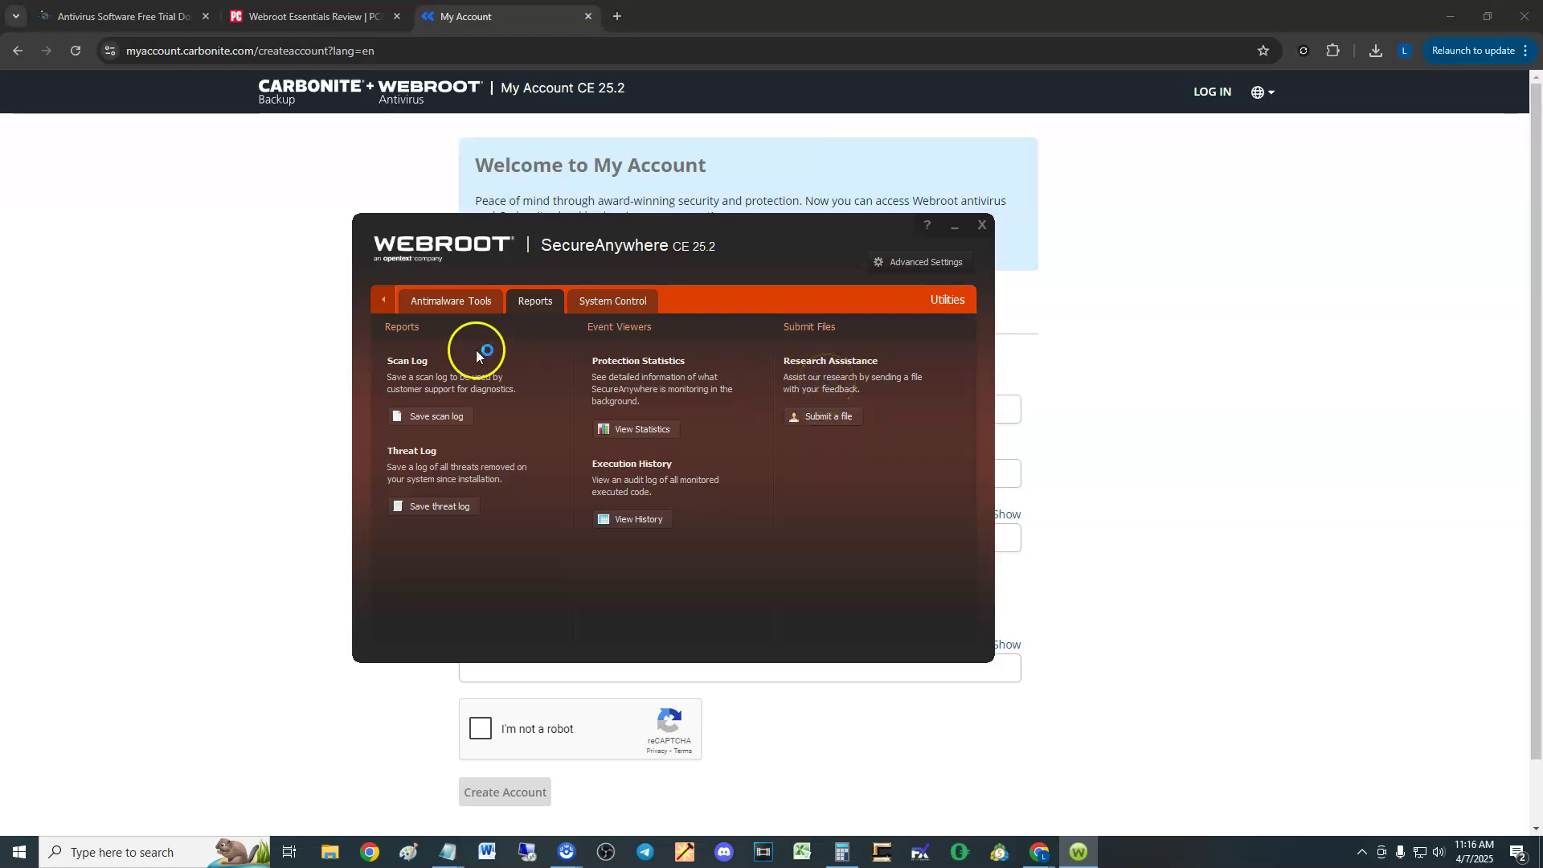
left_click(429, 301)
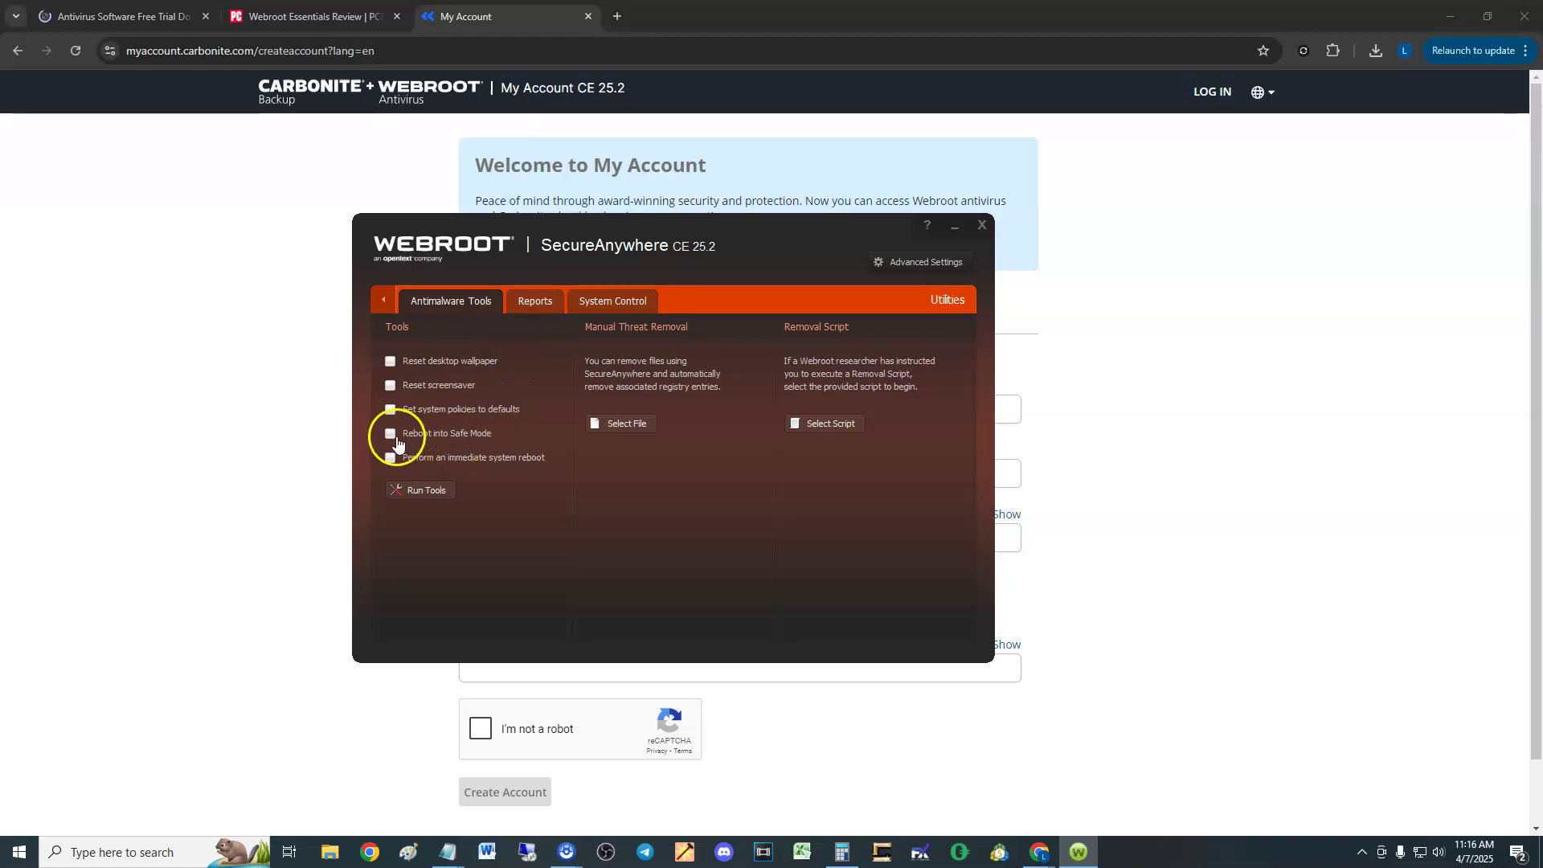
- Toggle Reboot into Safe Mode on and off twice, leaving it unchecked
left_click(437, 439)
left_click(422, 440)
left_click(421, 437)
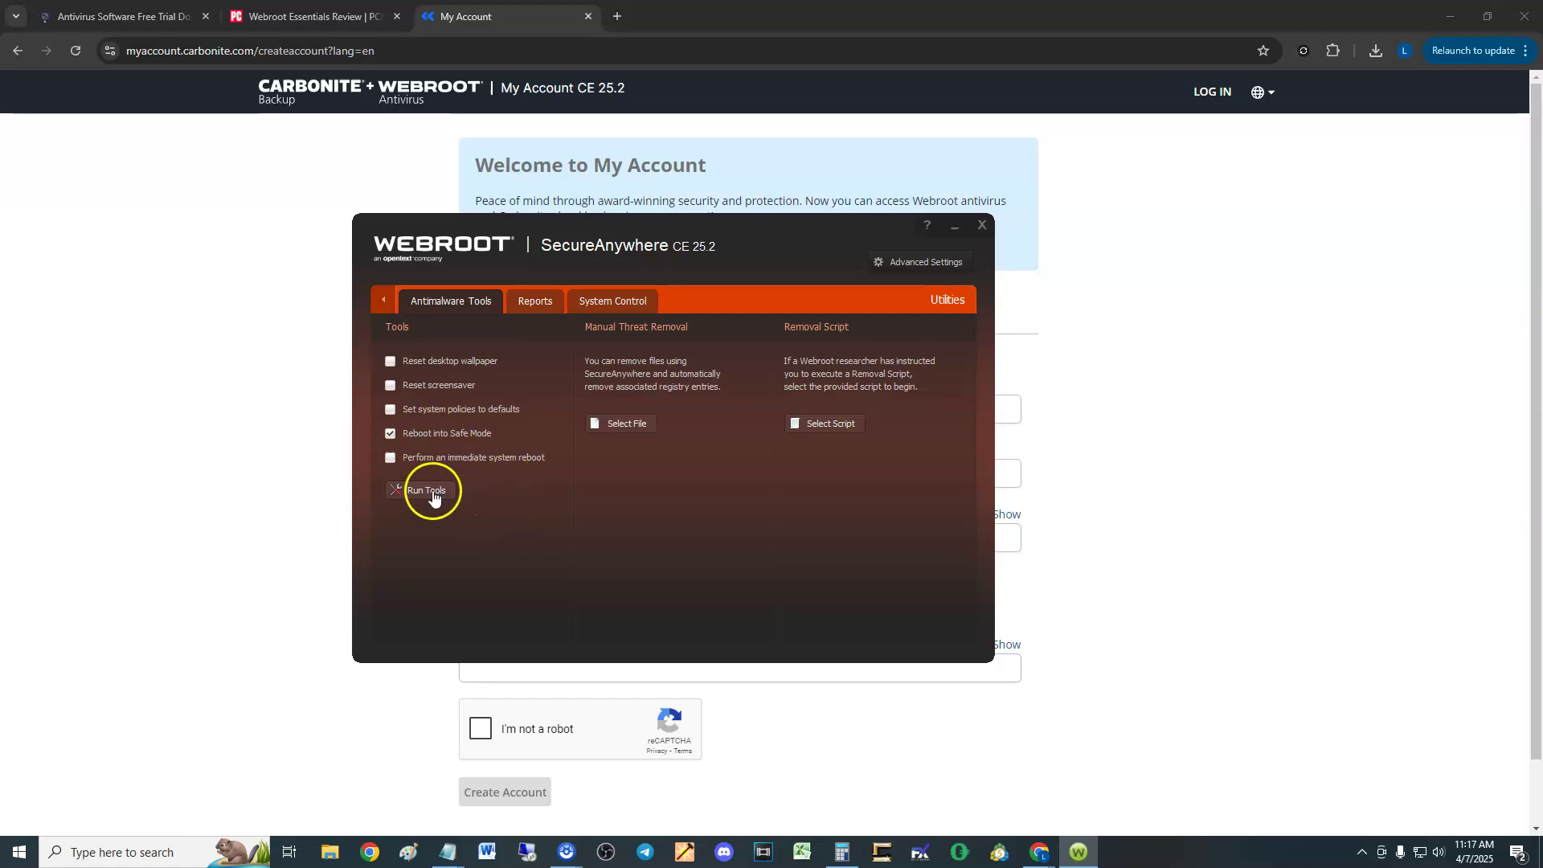
left_click(440, 440)
- Cancel the manual-removal file picker and go to System Control
left_click(629, 424)
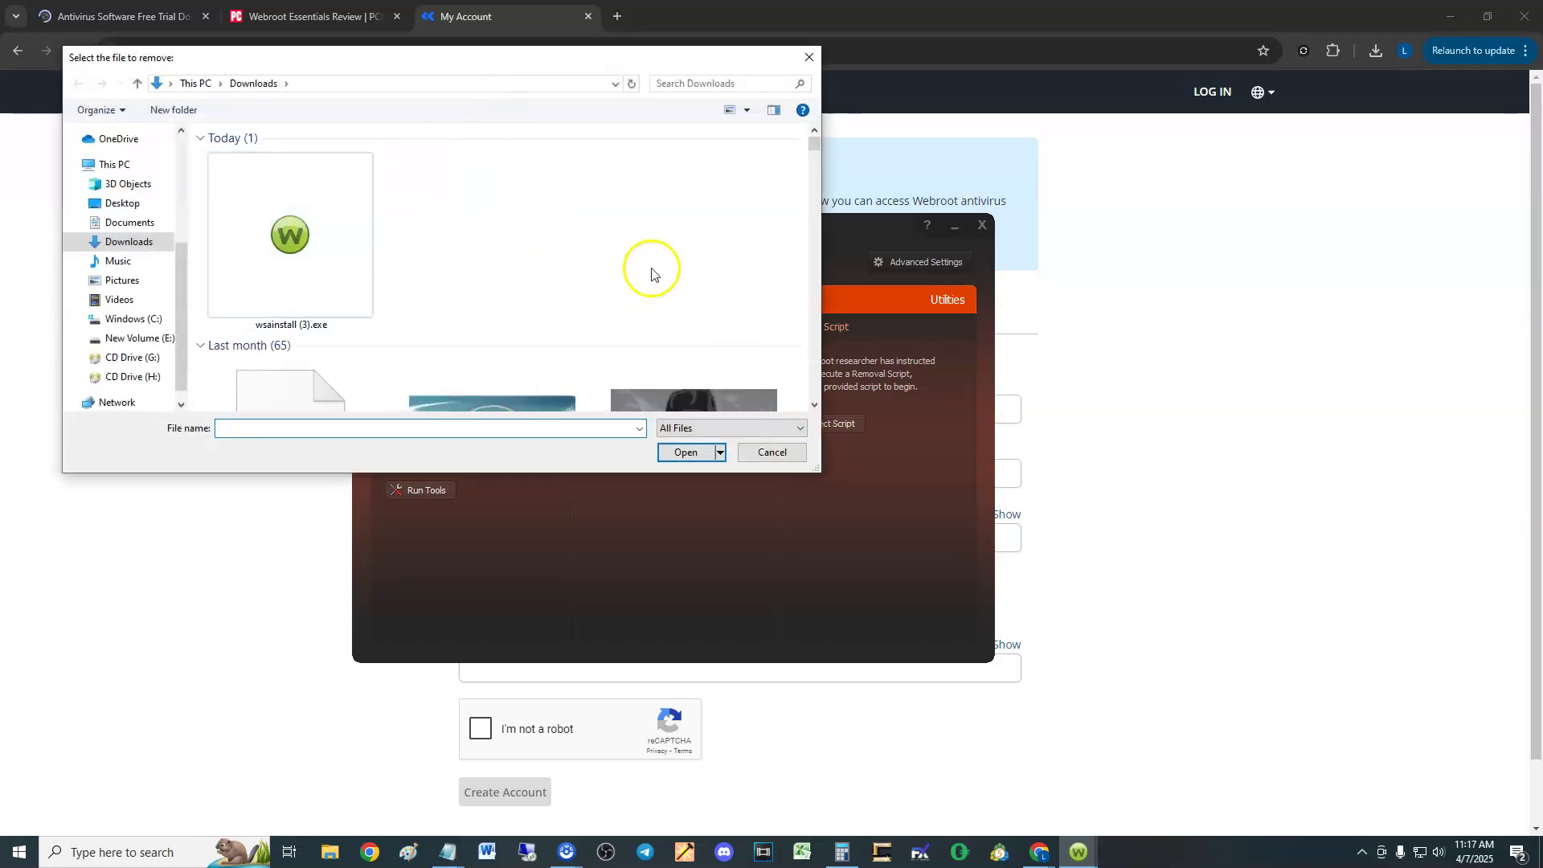
left_click(793, 453)
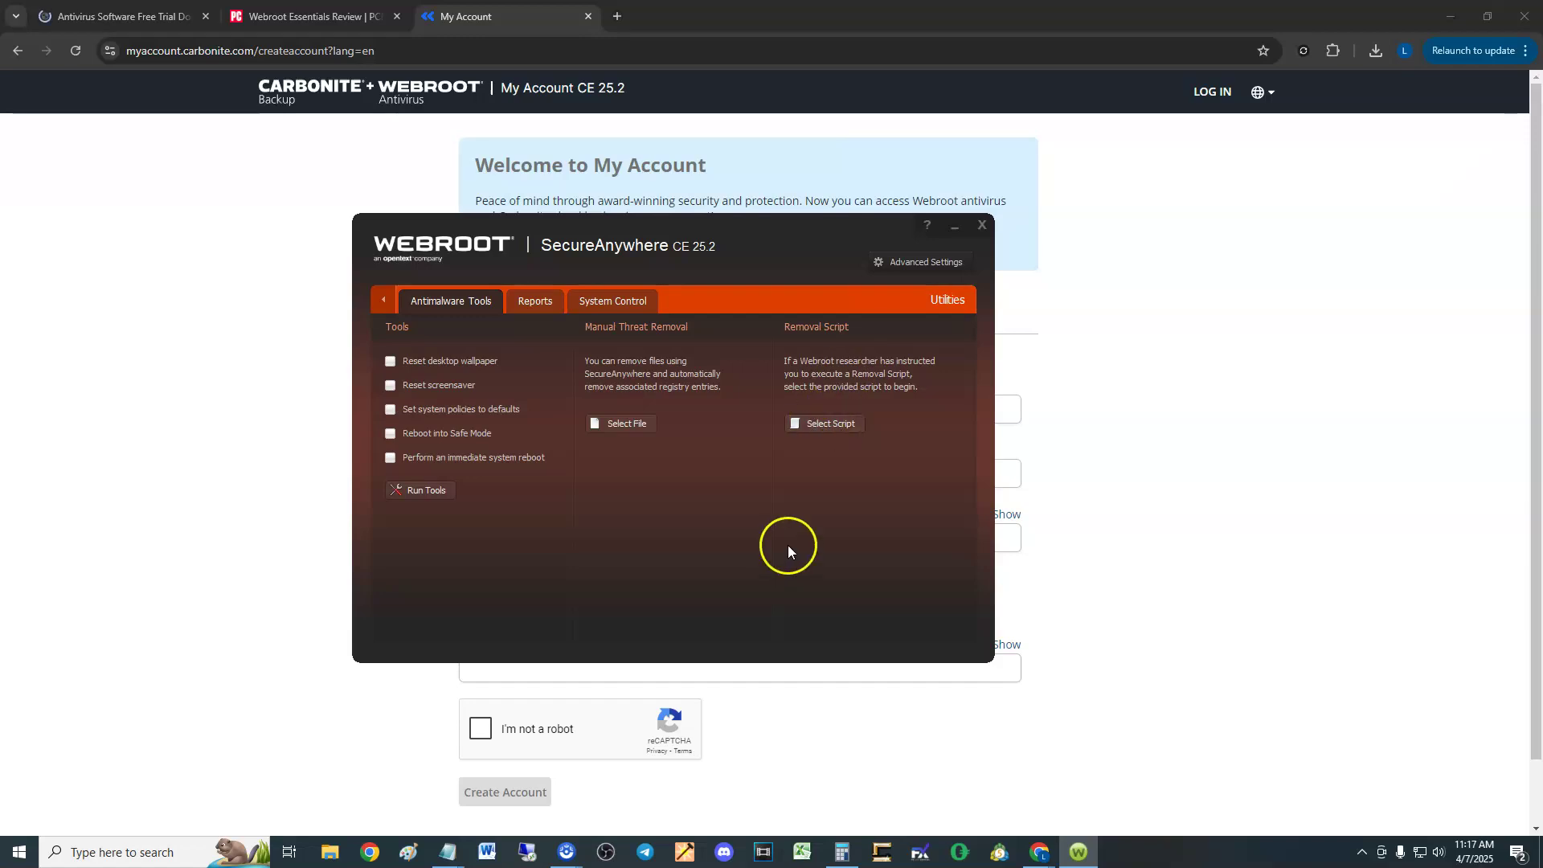
left_click(607, 302)
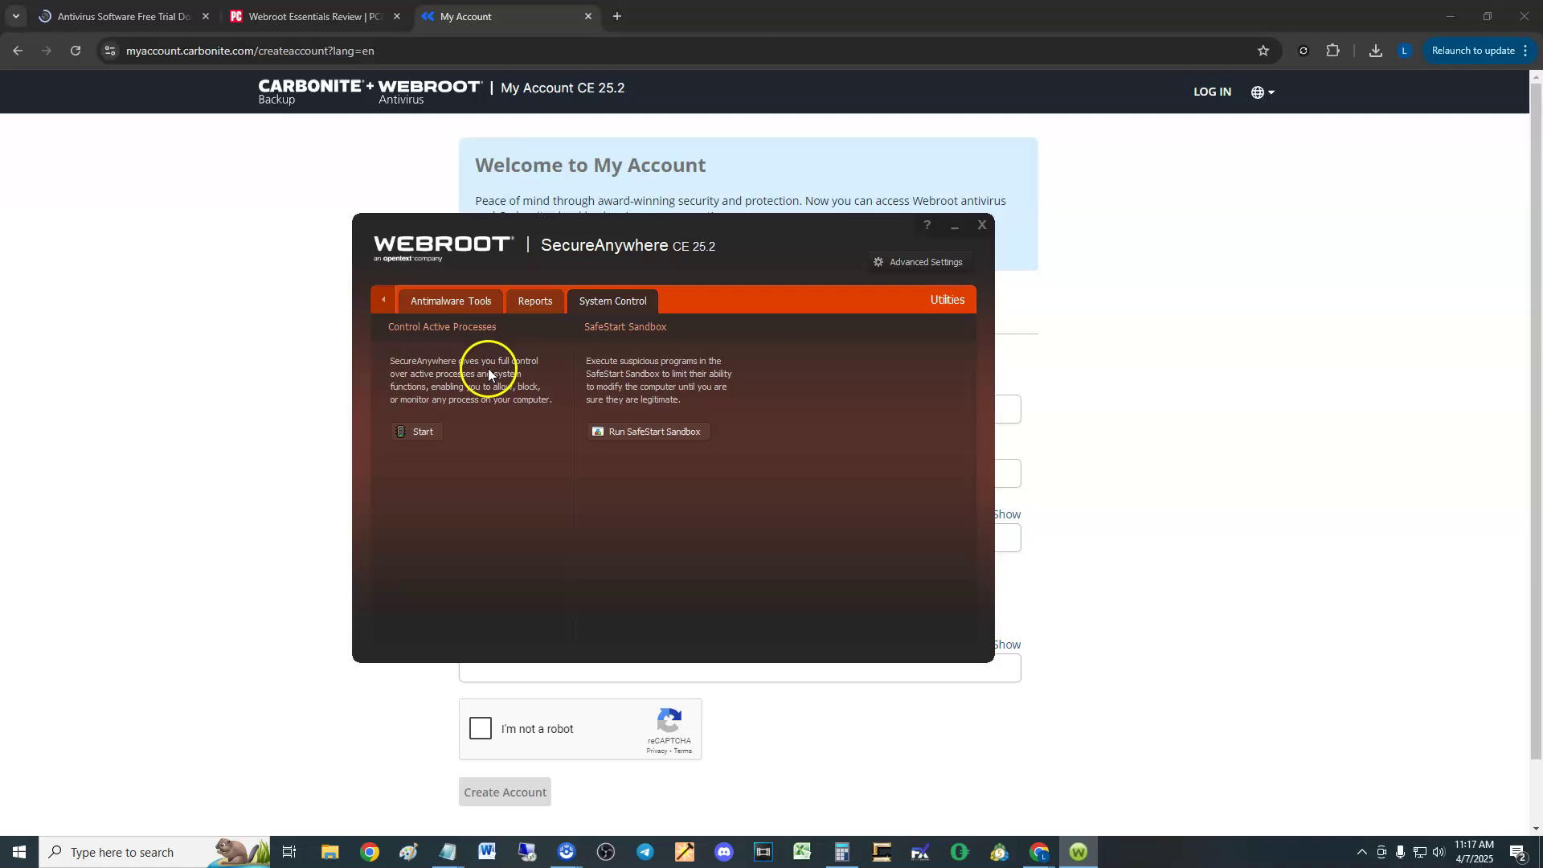
left_click(425, 433)
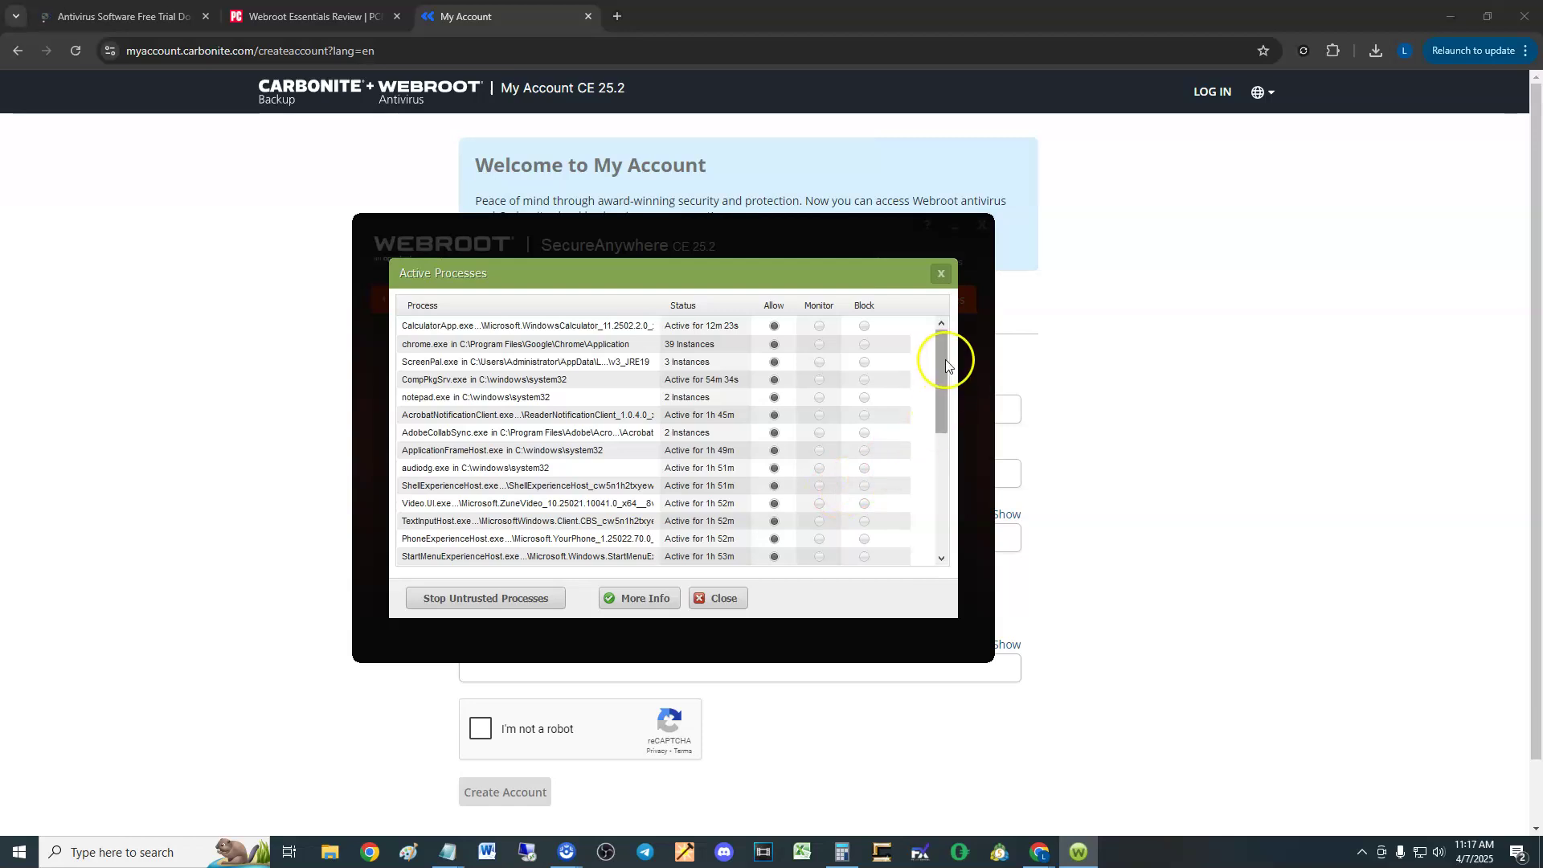
left_click_drag(945, 360, 939, 417)
scroll(939, 418, "up", 3)
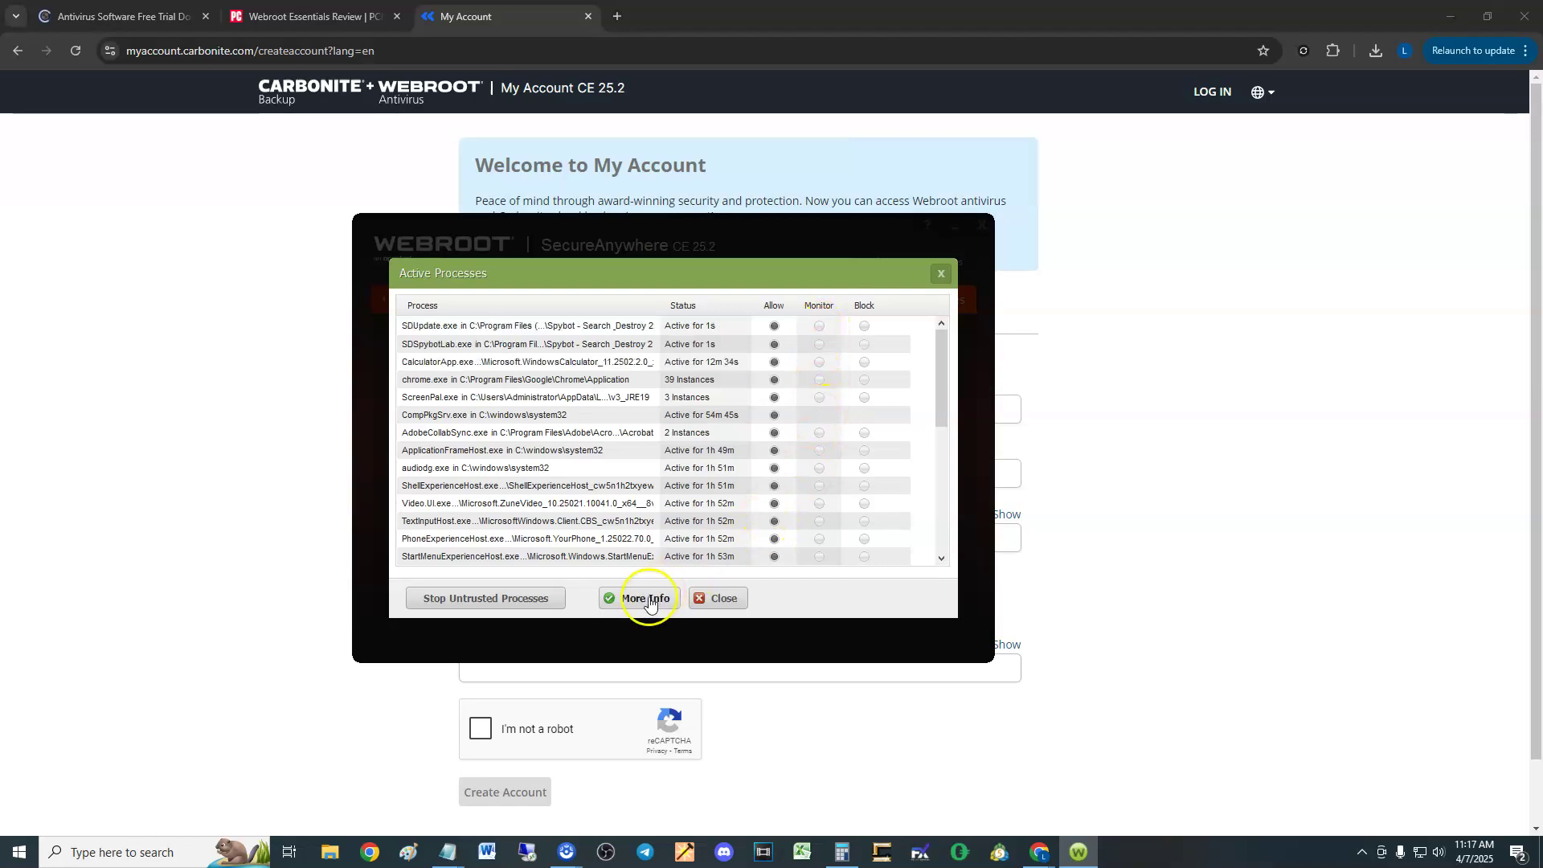
scroll(941, 390, "down", 3)
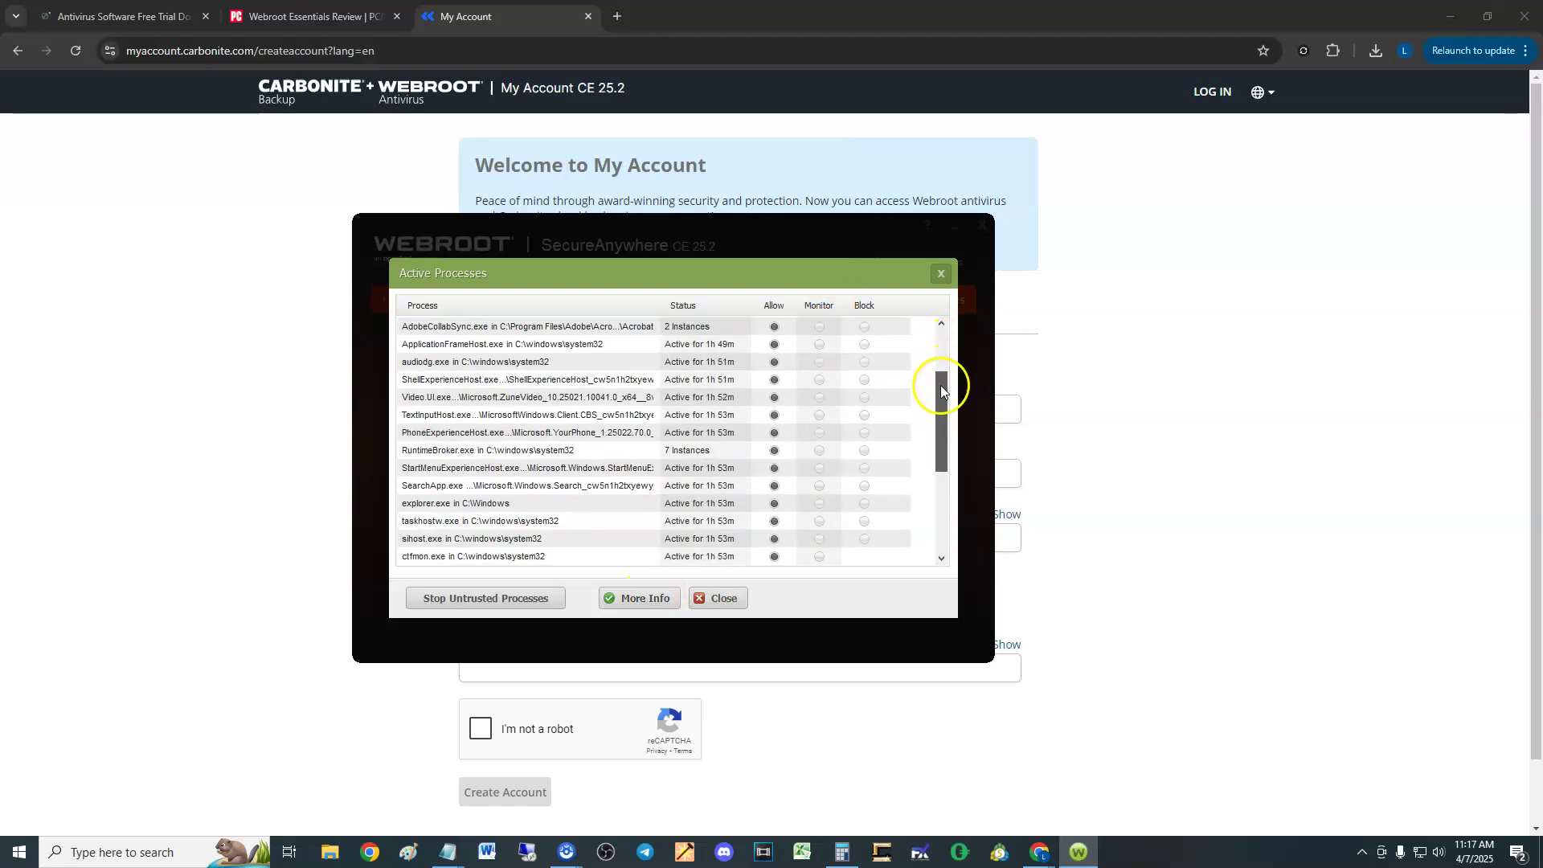
scroll(912, 335, "up", 5)
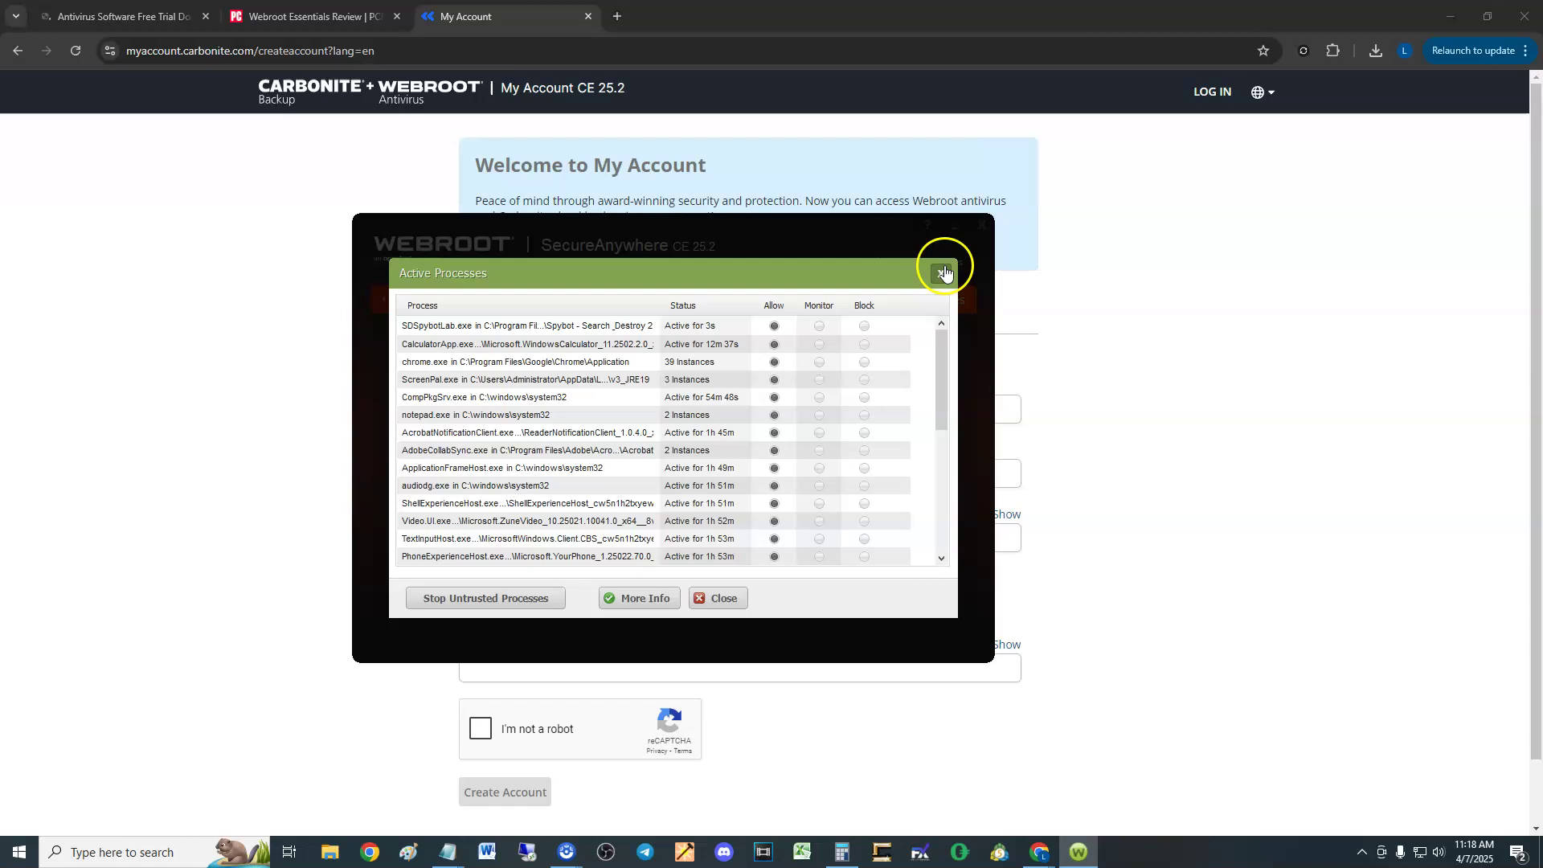
left_click(941, 272)
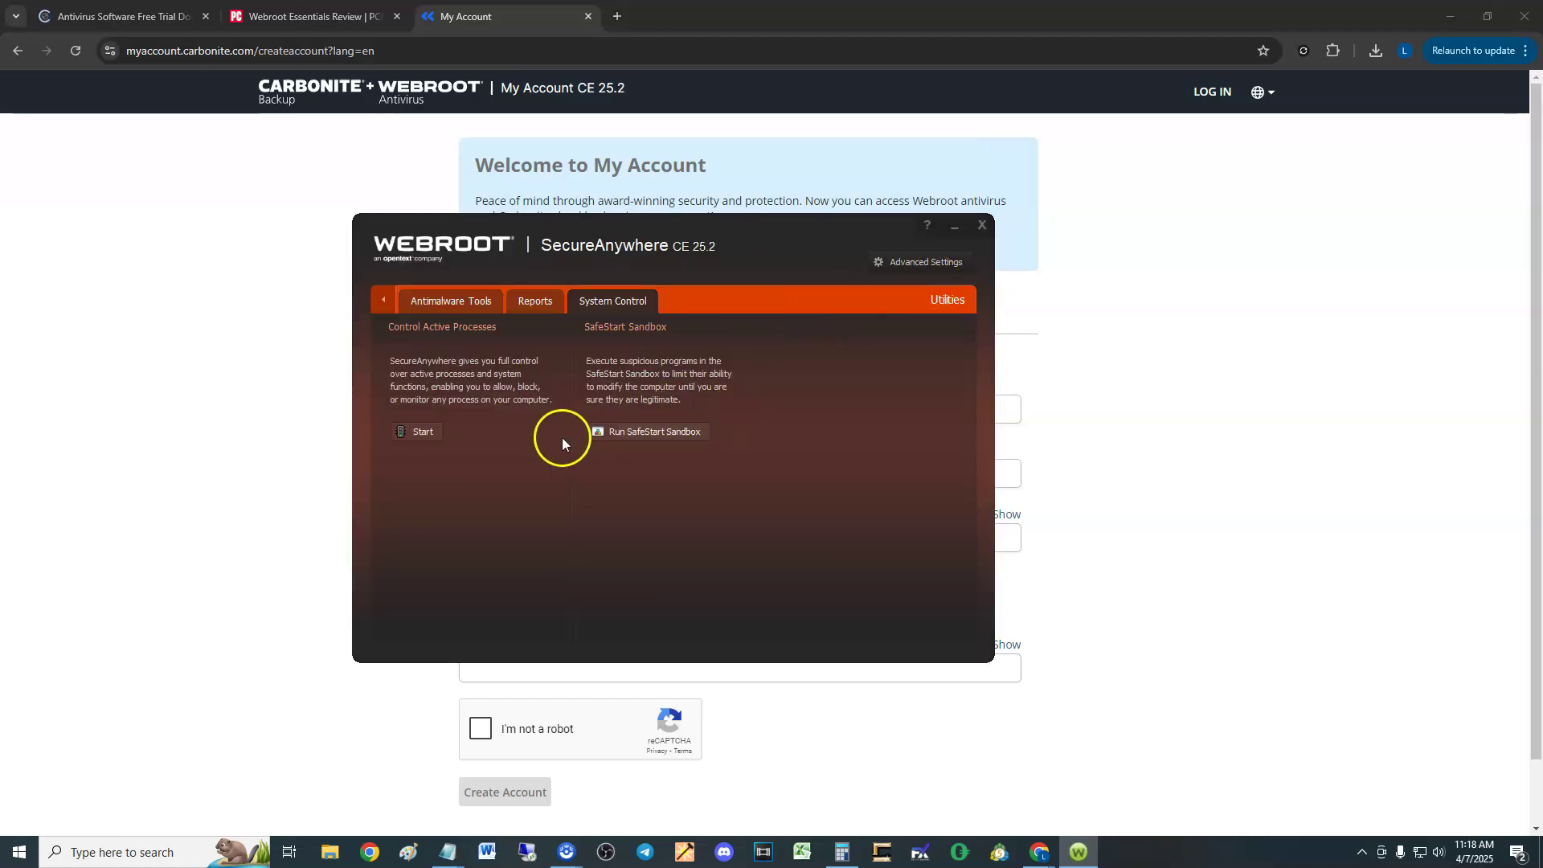
left_click(650, 433)
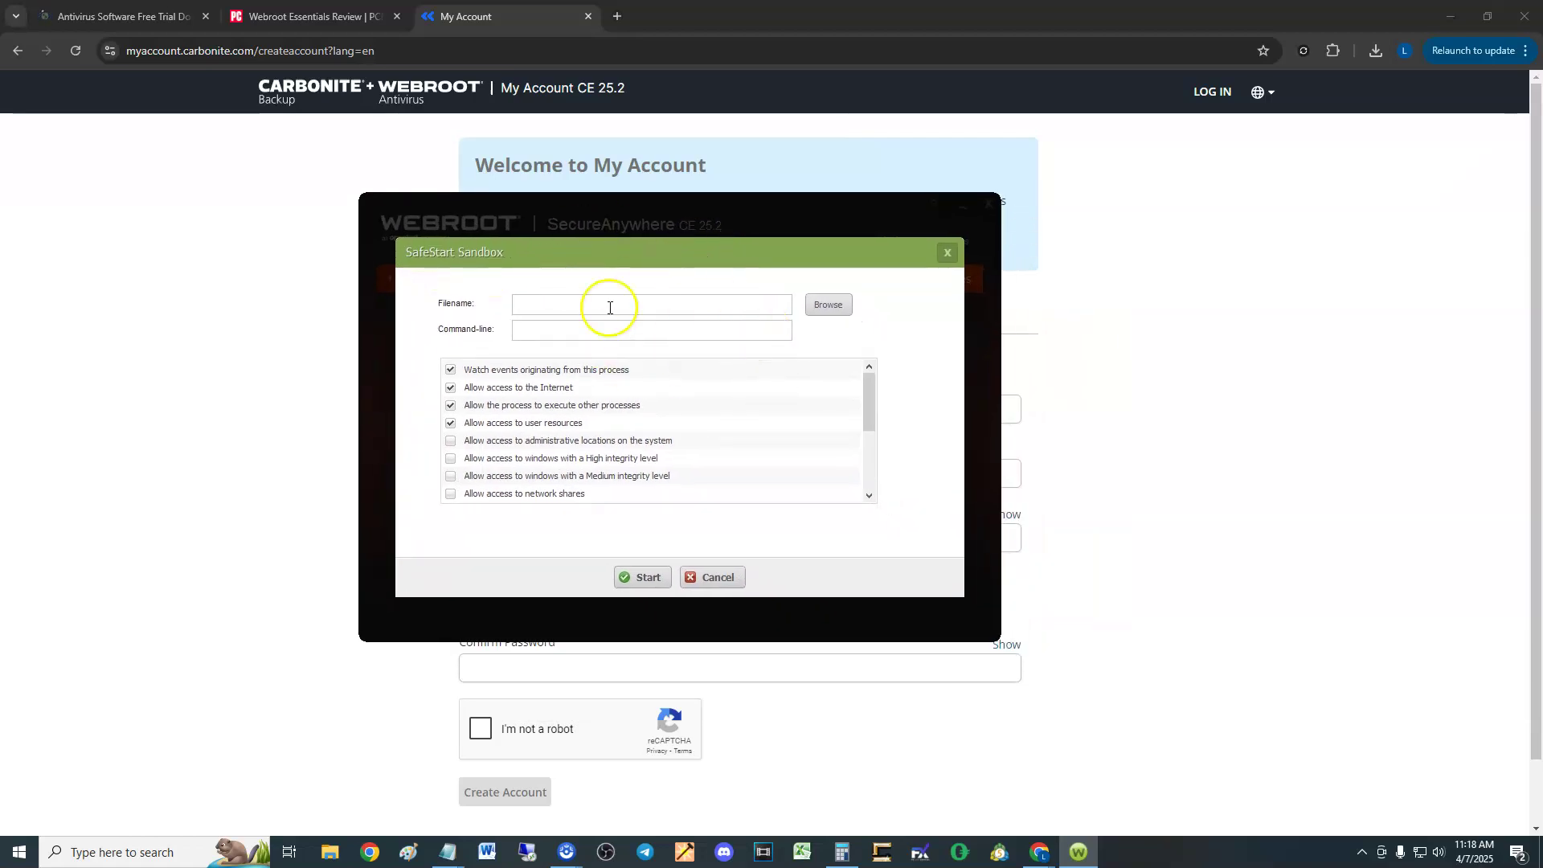
left_click(828, 305)
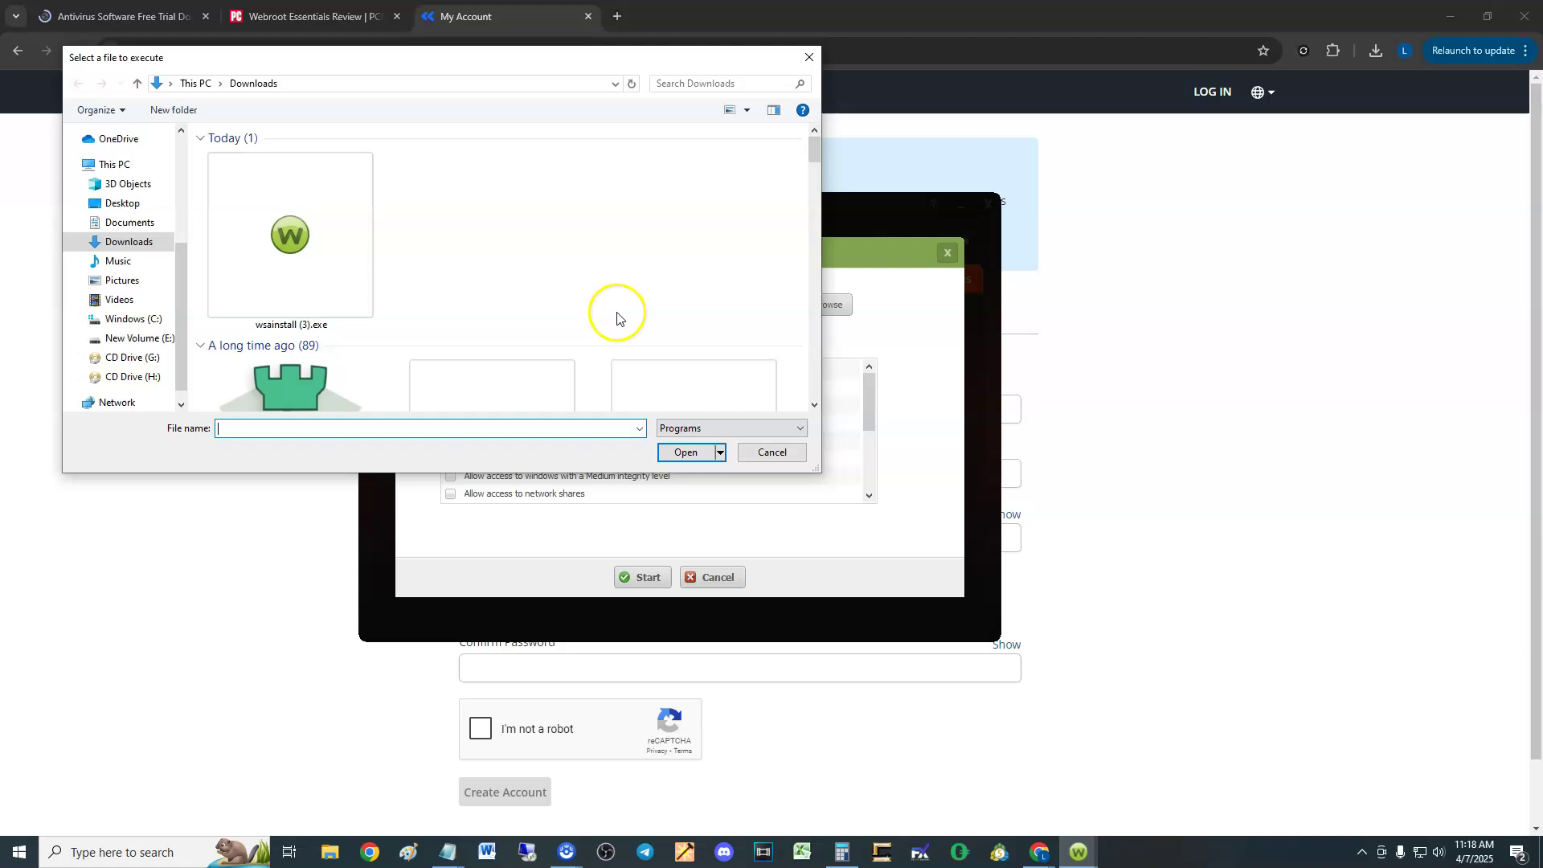
left_click(772, 452)
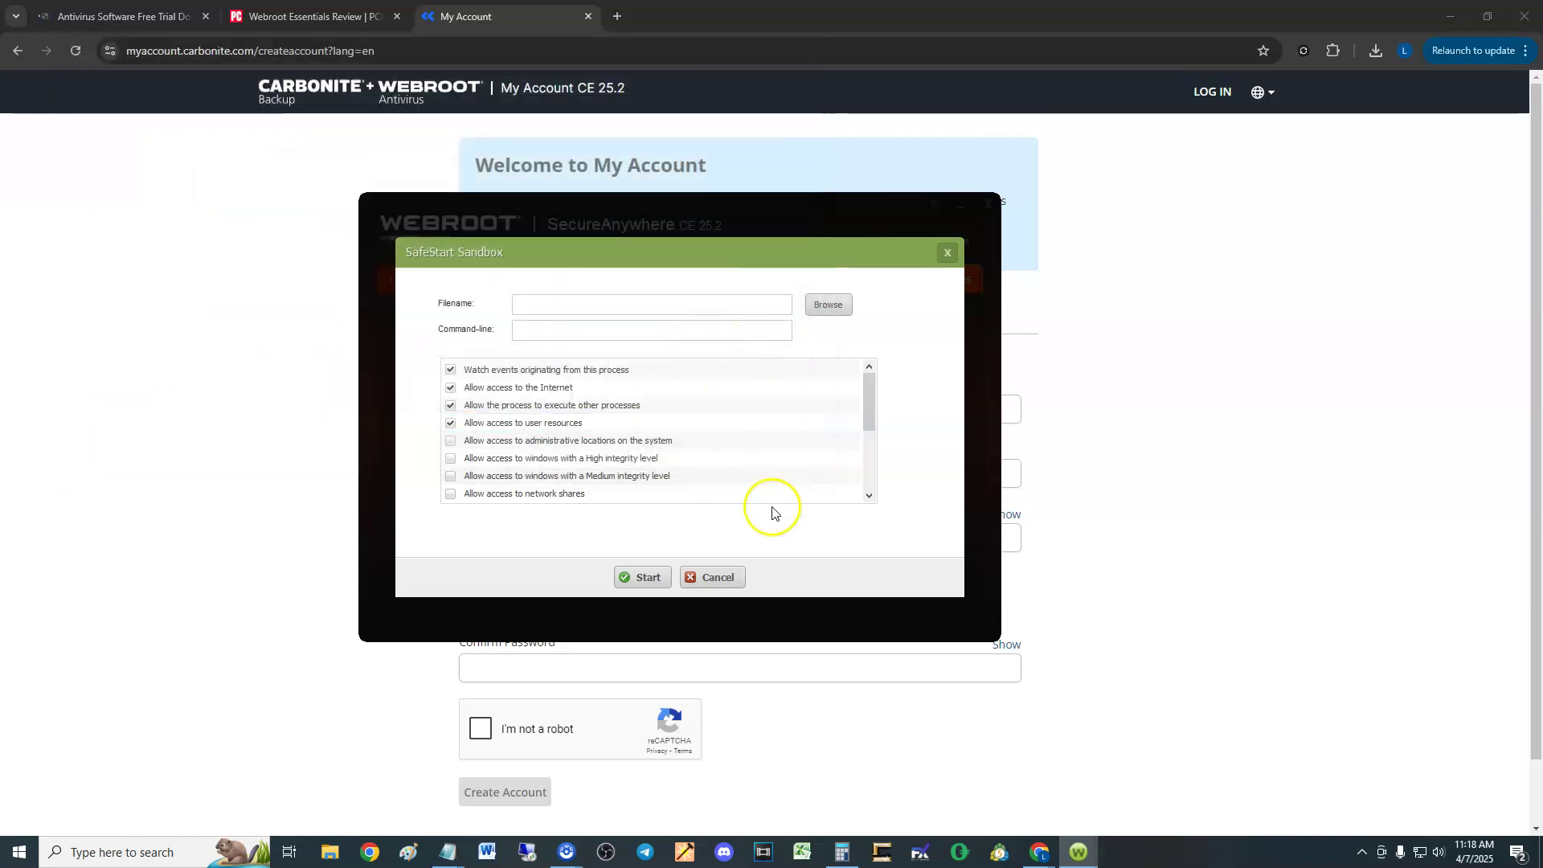
left_click(946, 254)
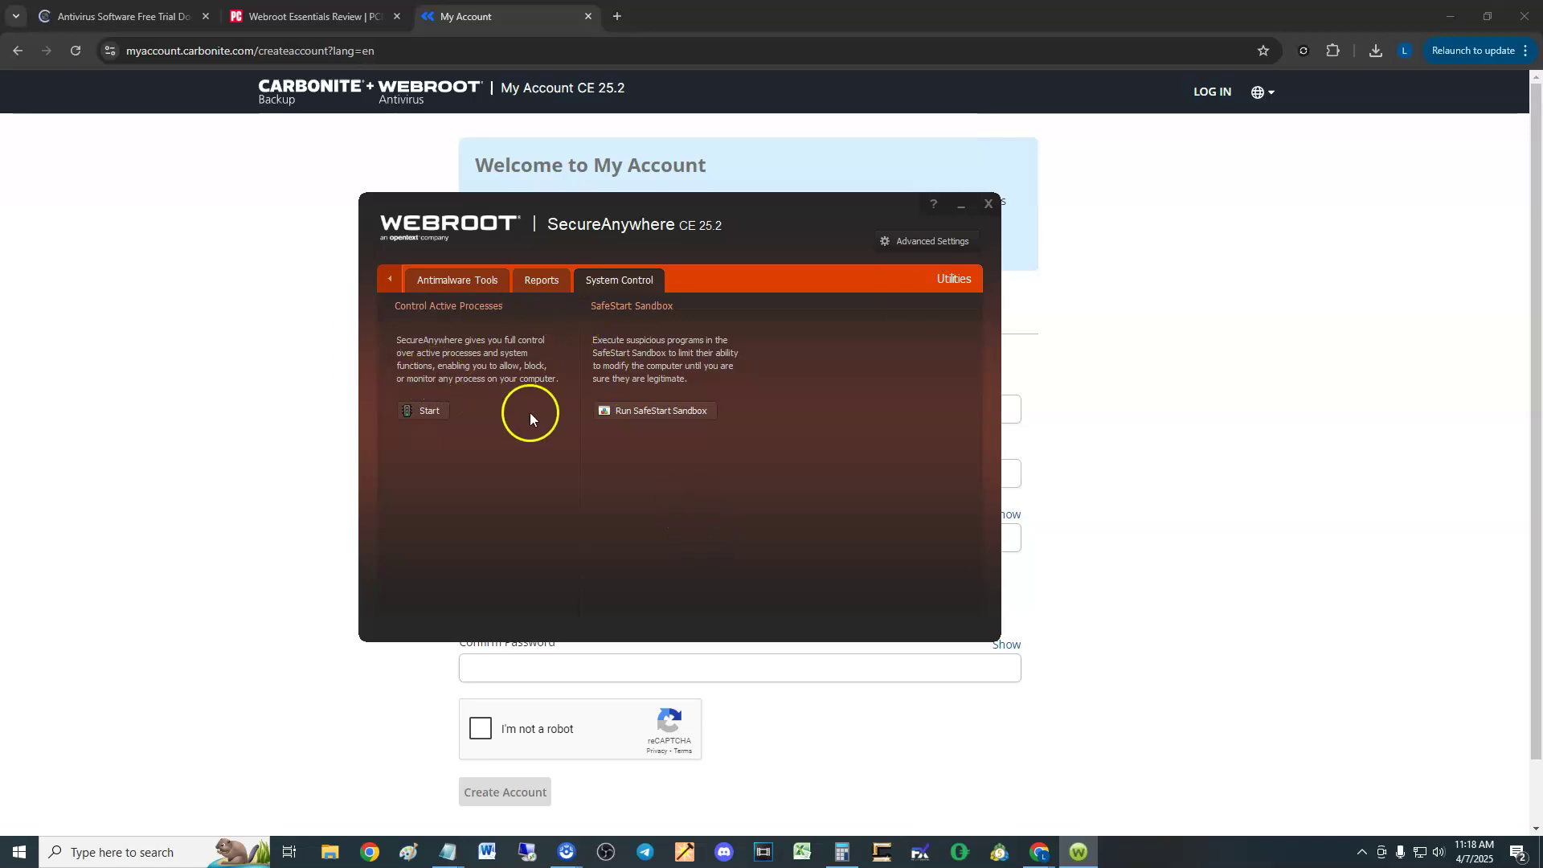
- From the home overview, enable 'Show a shortcut on the desktop' in Advanced Settings
left_click(421, 295)
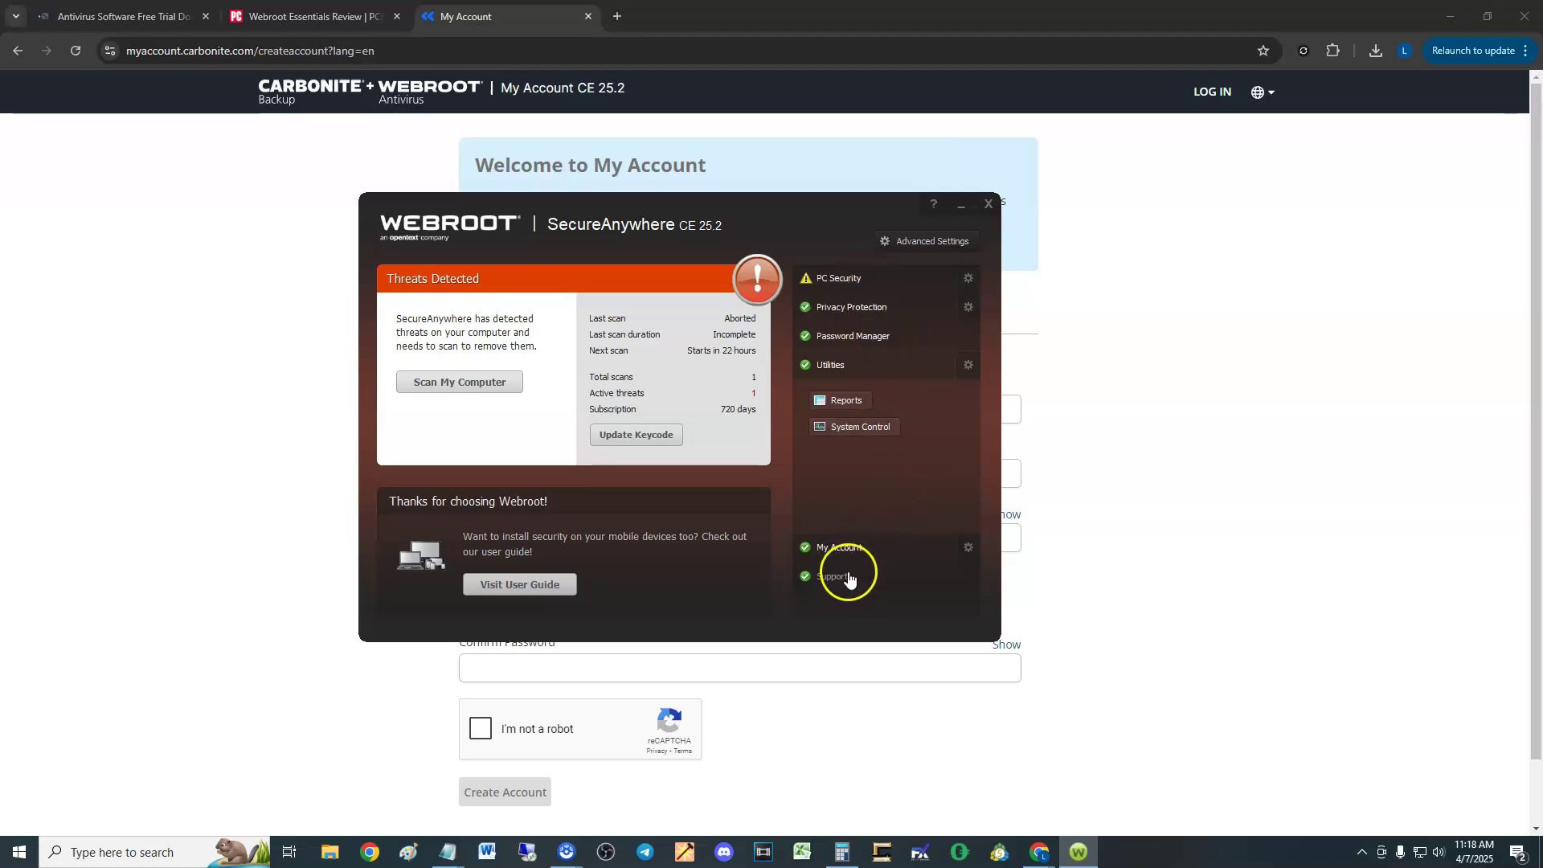
left_click(927, 243)
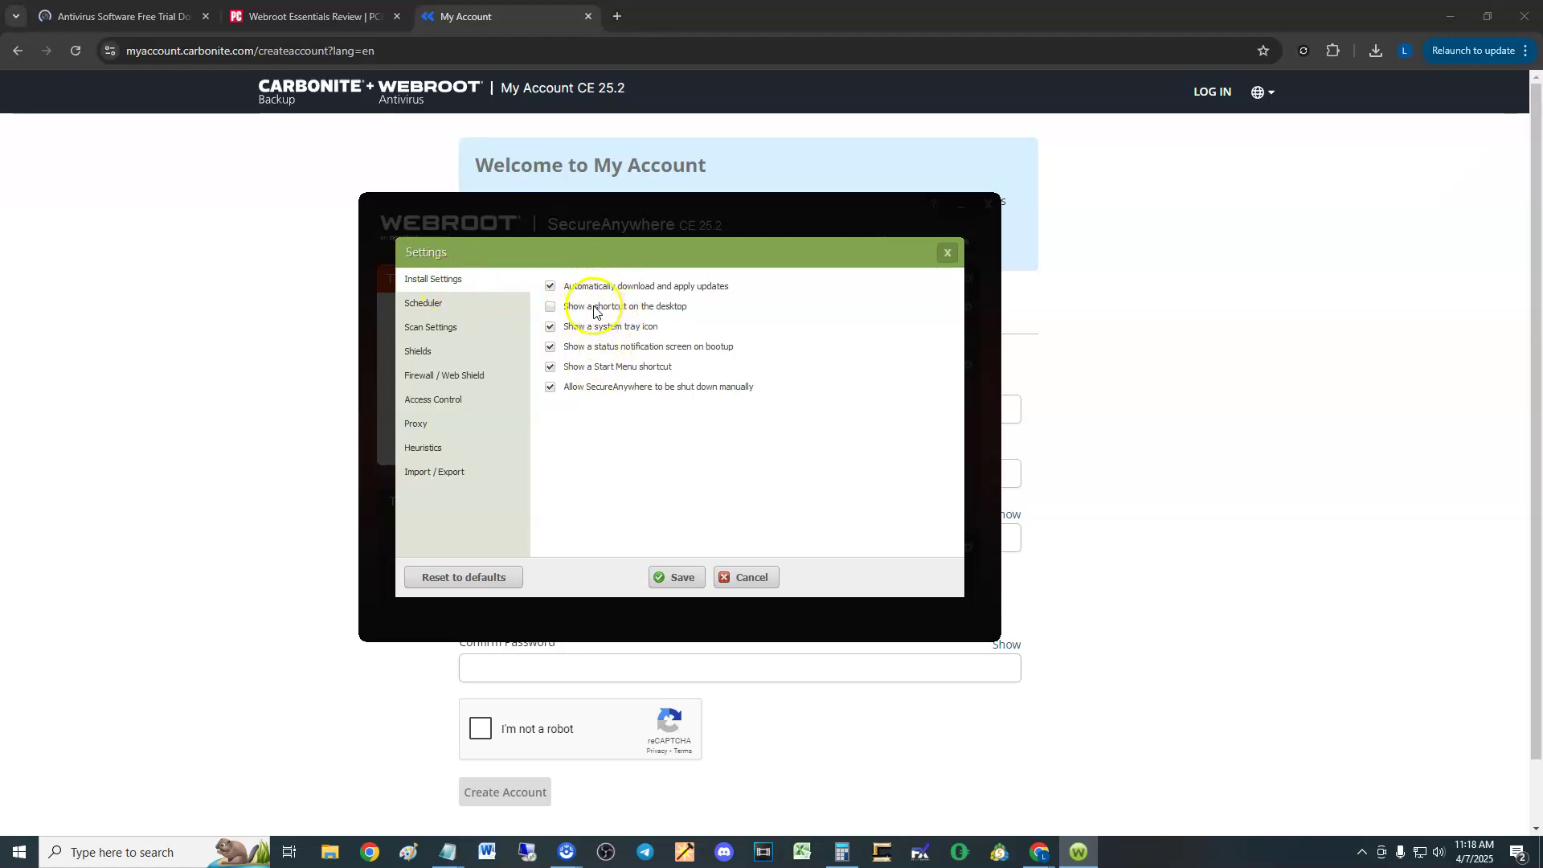
left_click(551, 306)
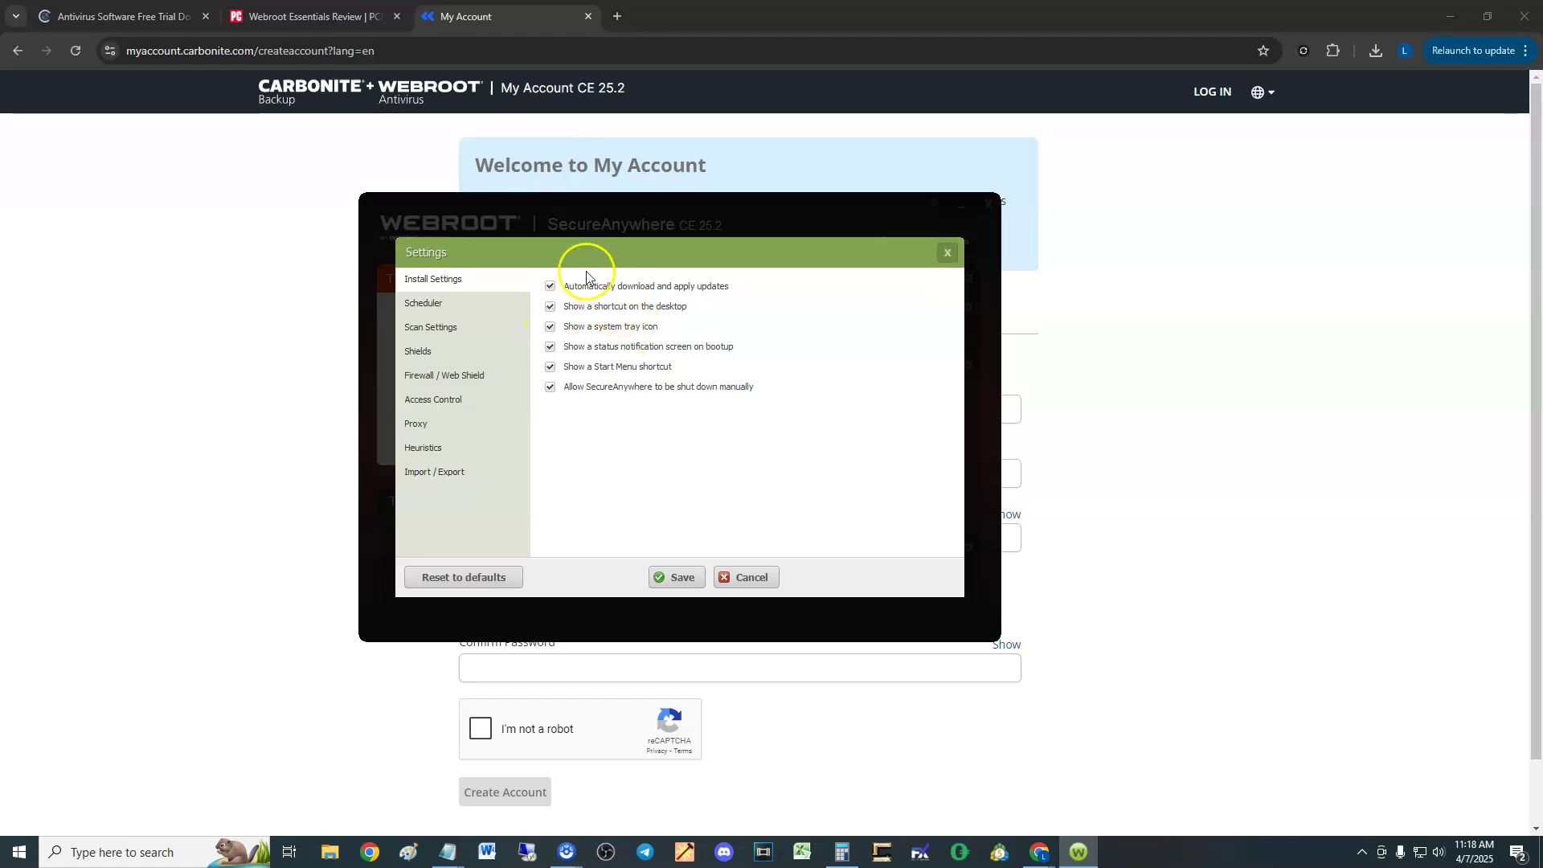
- Set the scan schedule to every Sunday at 10:00 am
left_click(447, 304)
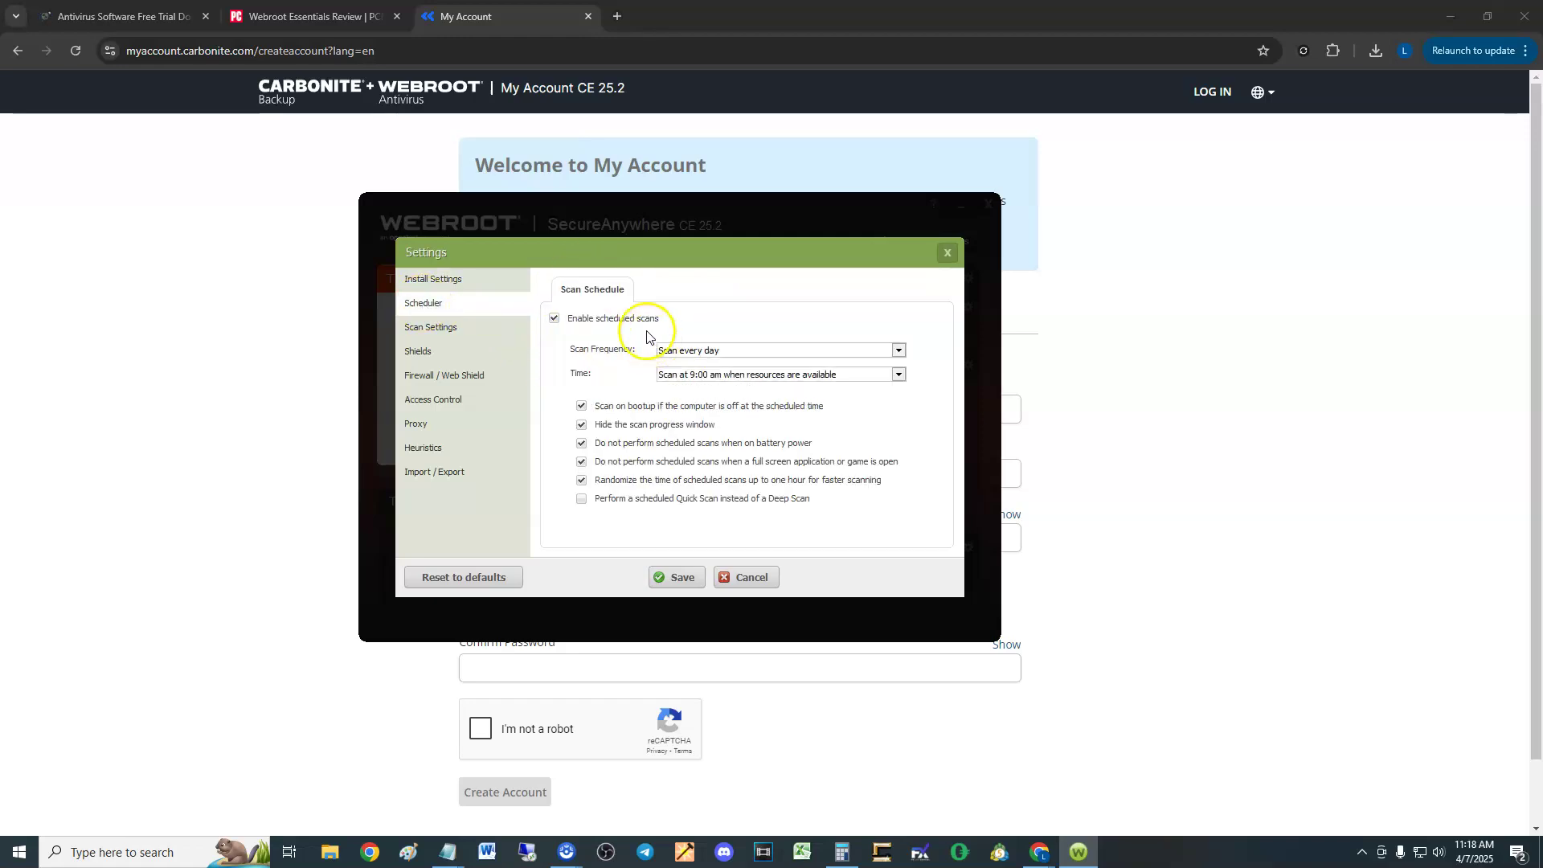
left_click(721, 350)
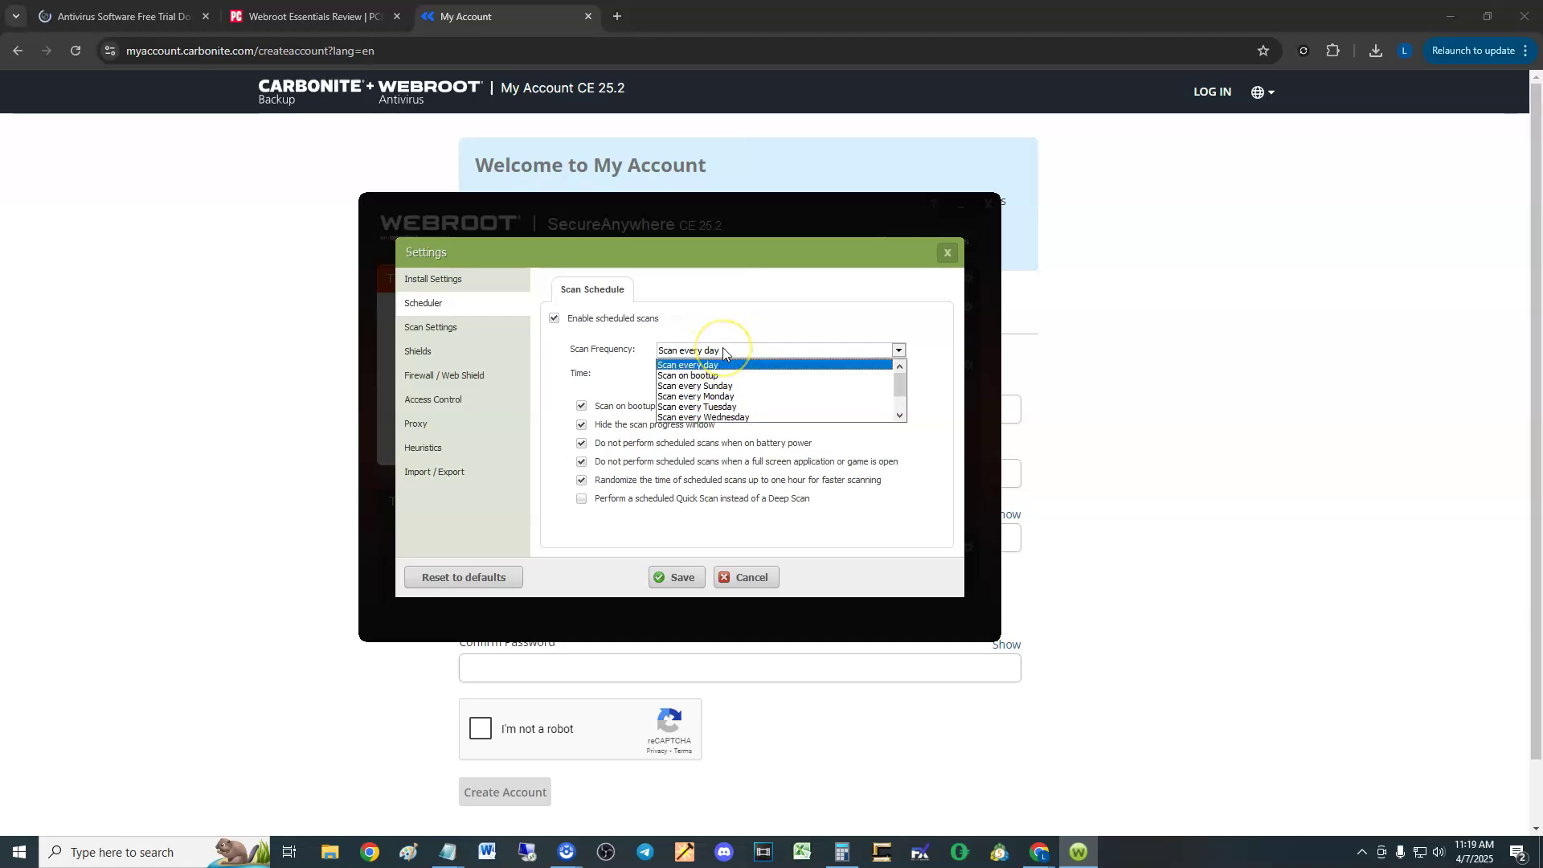
left_click(750, 375)
left_click(734, 349)
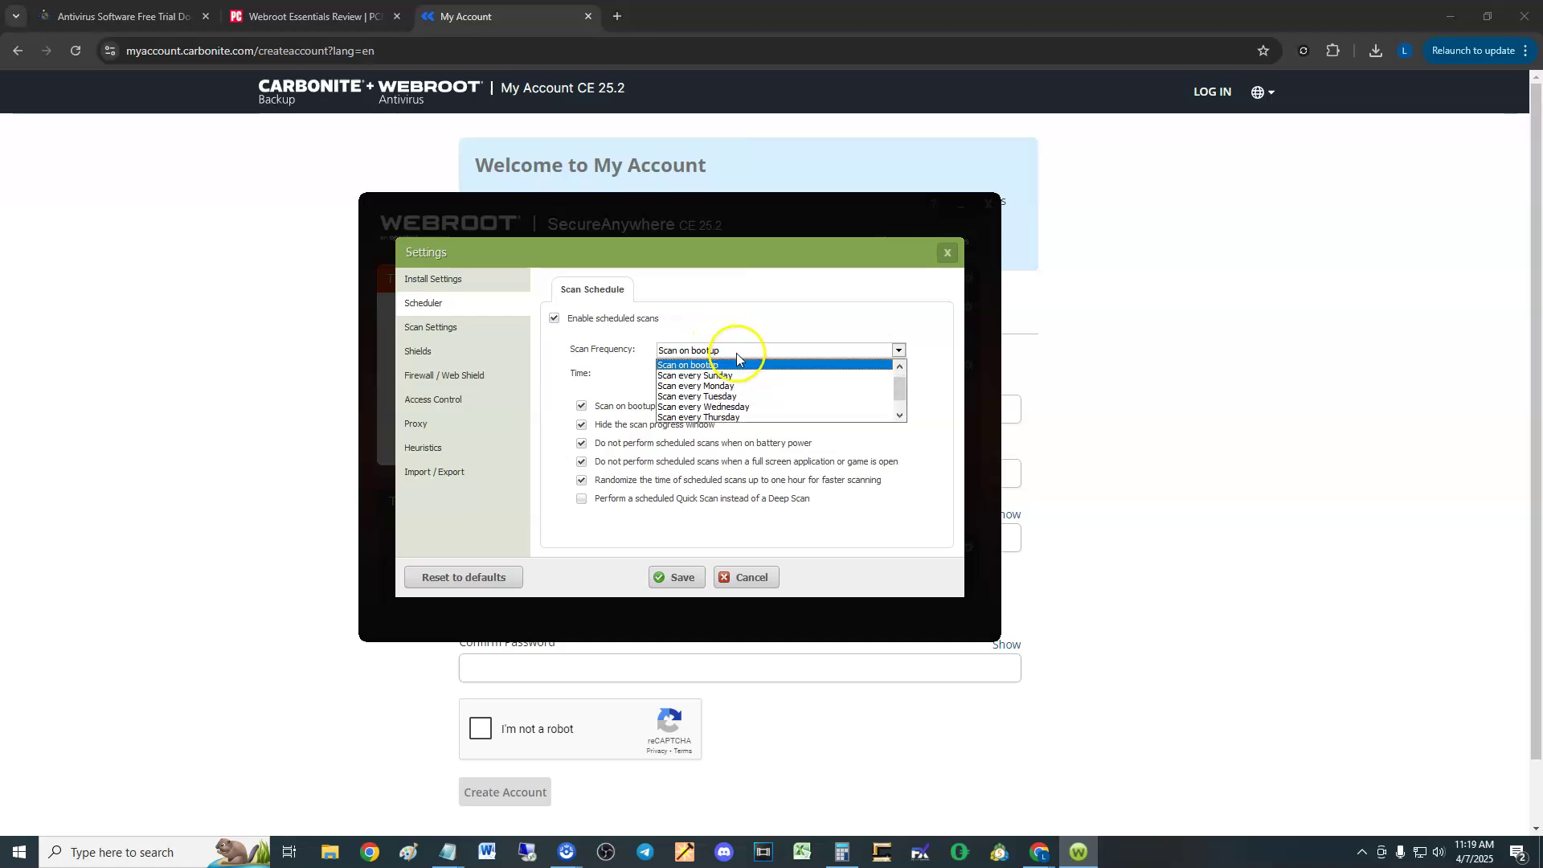
left_click(724, 375)
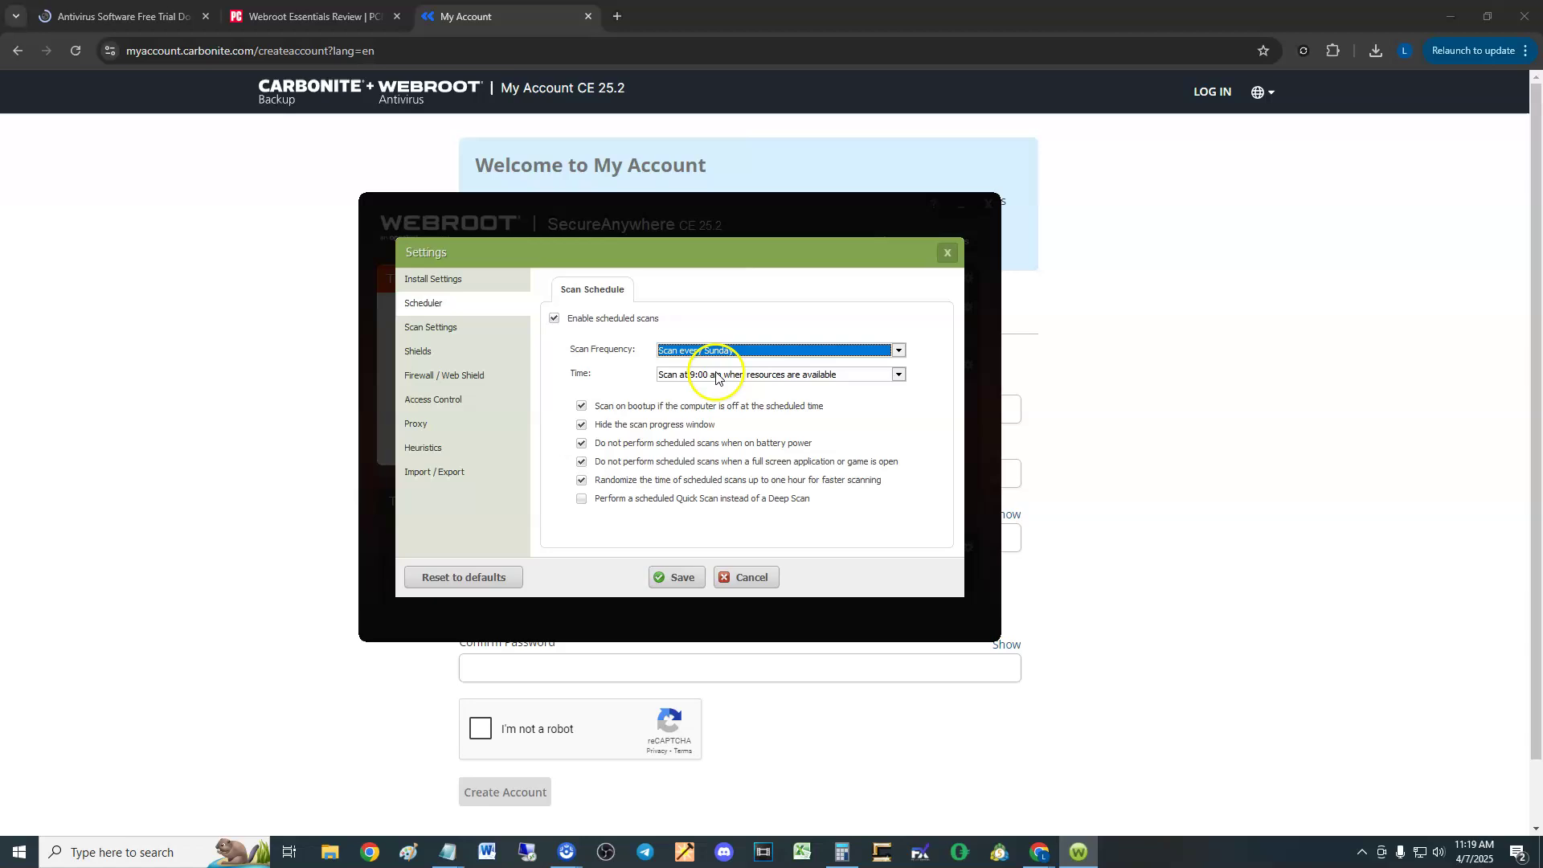
left_click(716, 376)
left_click(724, 399)
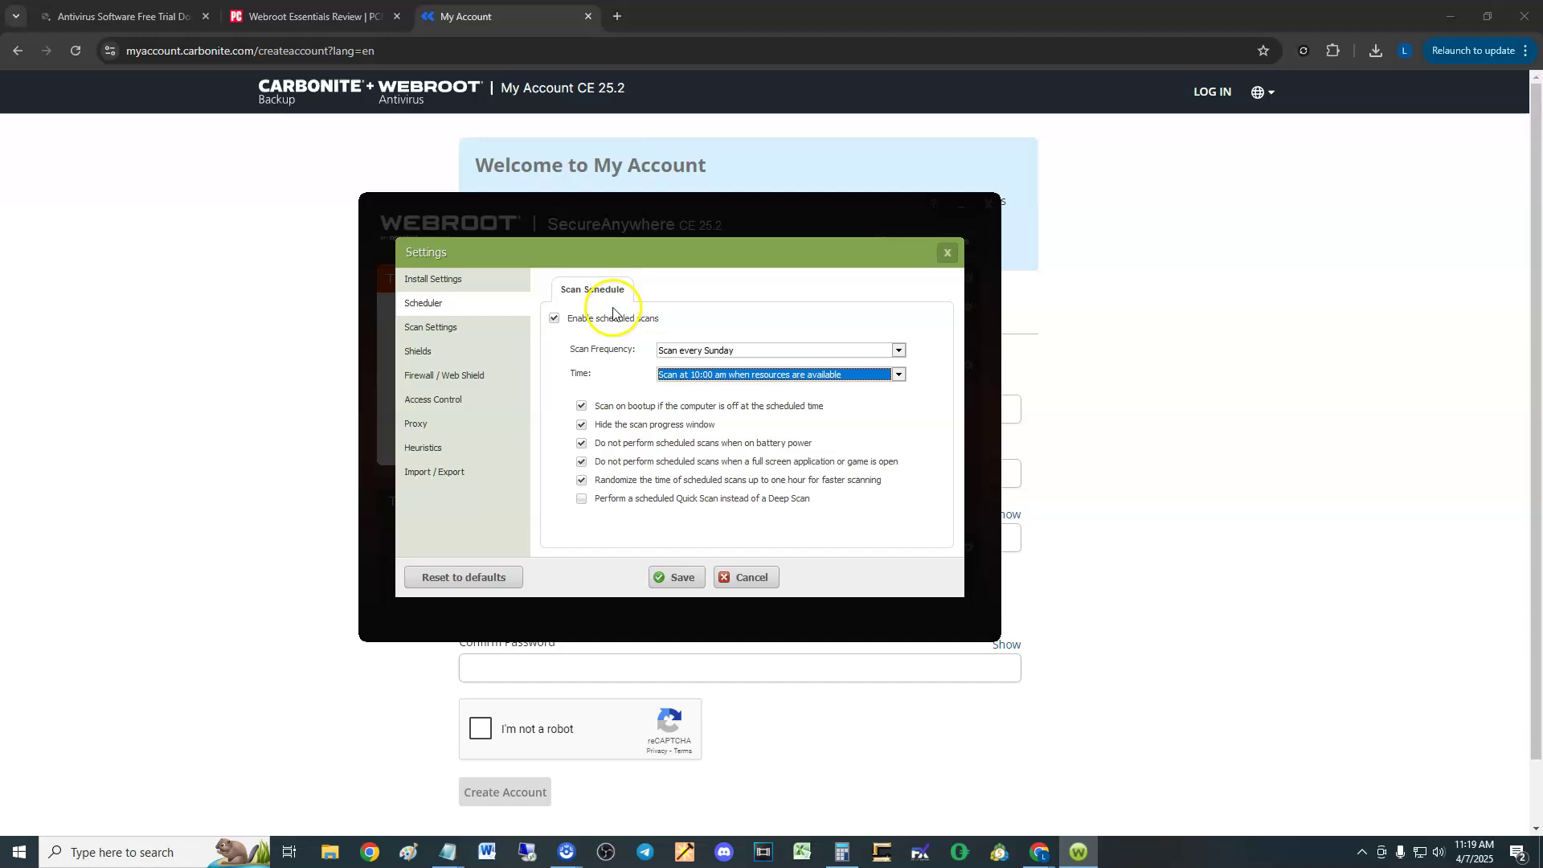
- Browse the Scan Settings, Shields, Firewall / Web Shield and Access Control pages
left_click(468, 329)
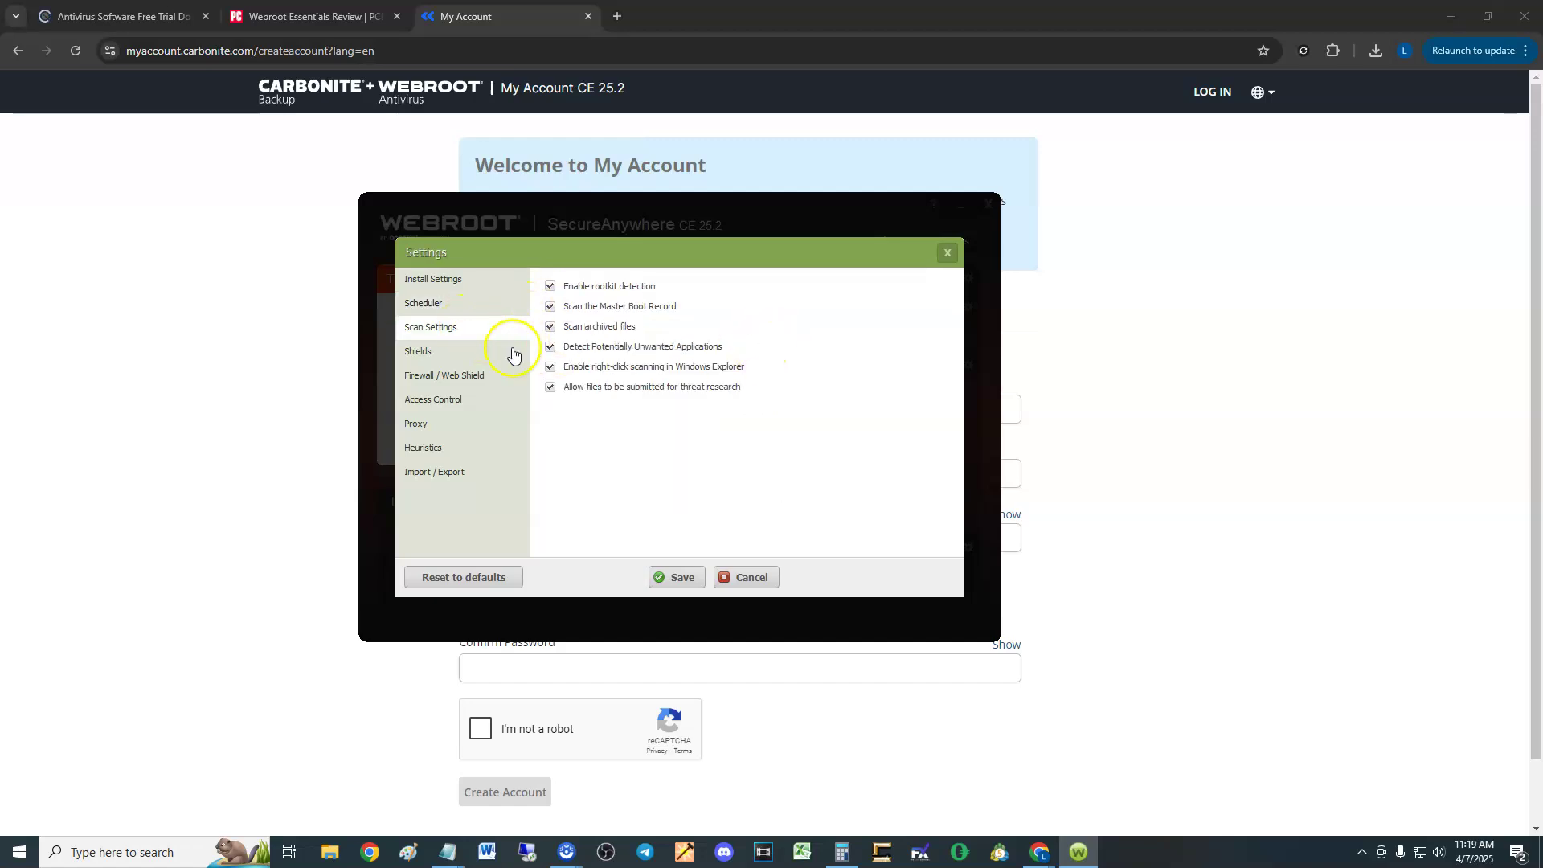
left_click(488, 350)
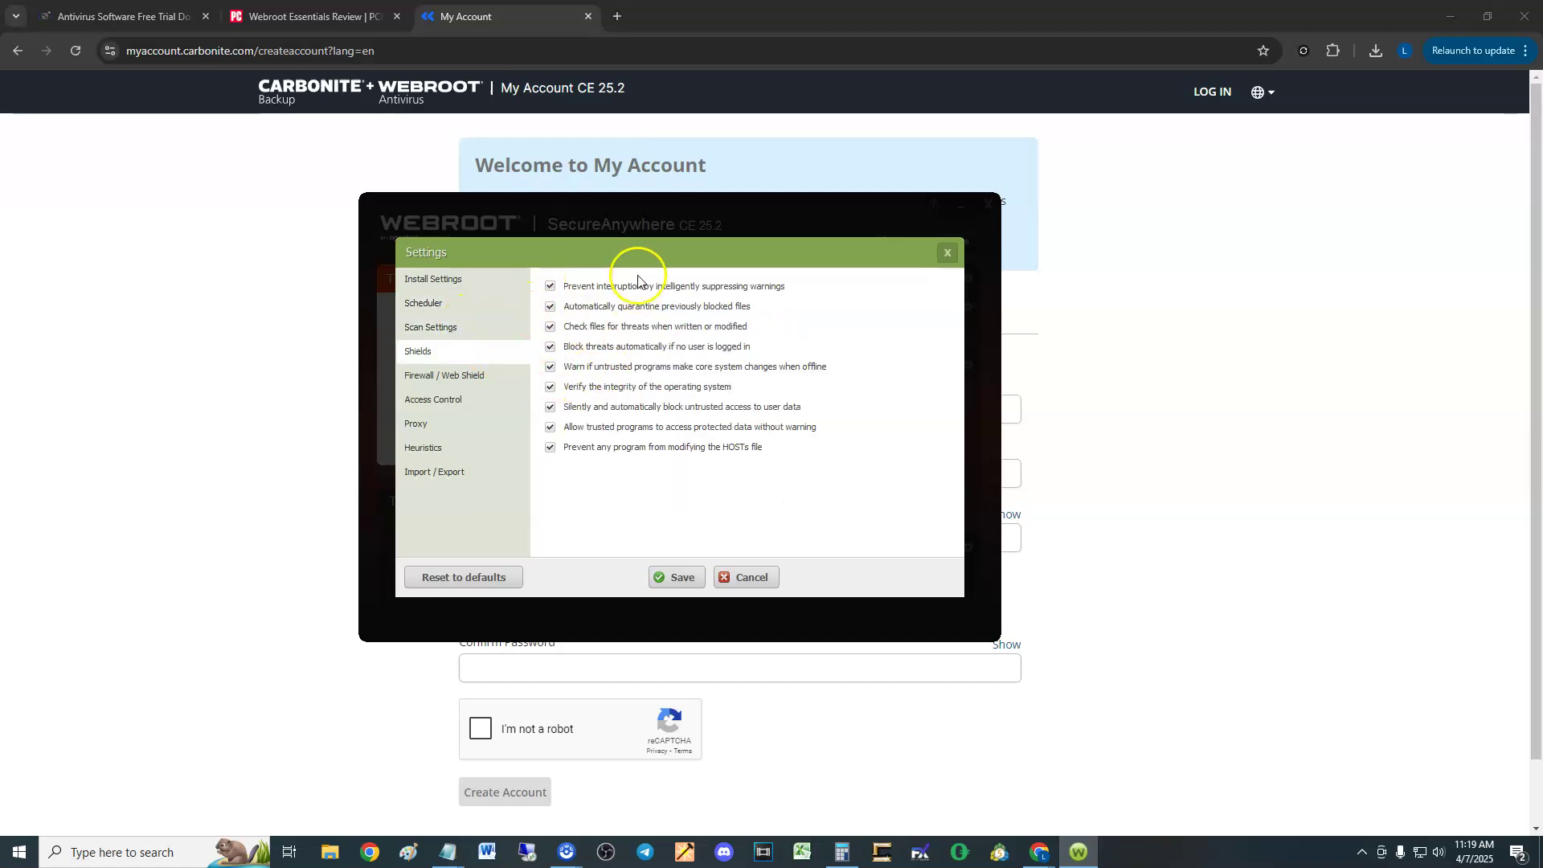
left_click(465, 382)
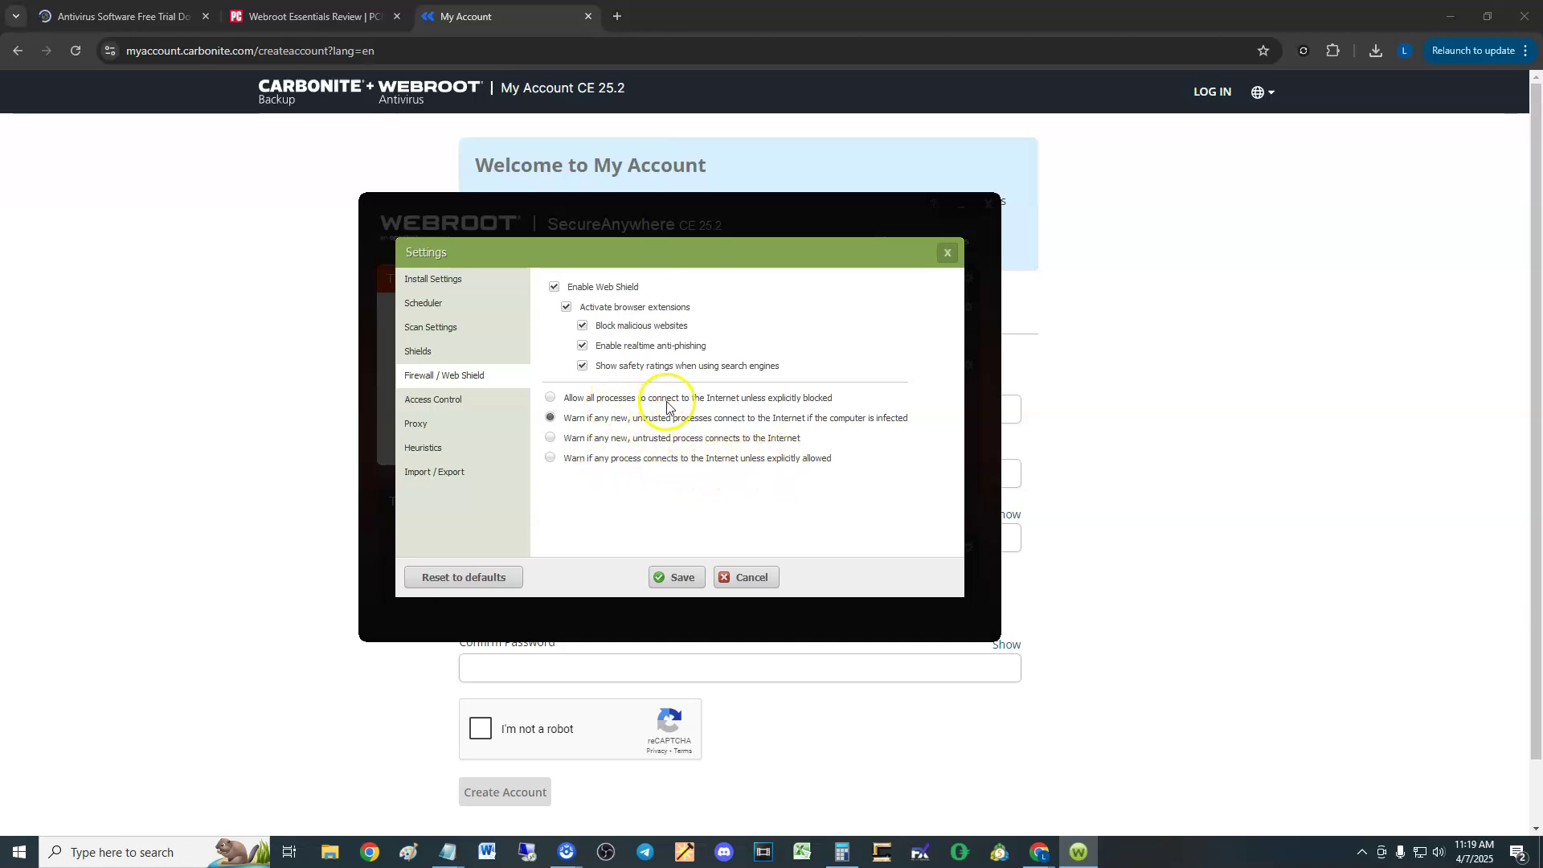
left_click(456, 405)
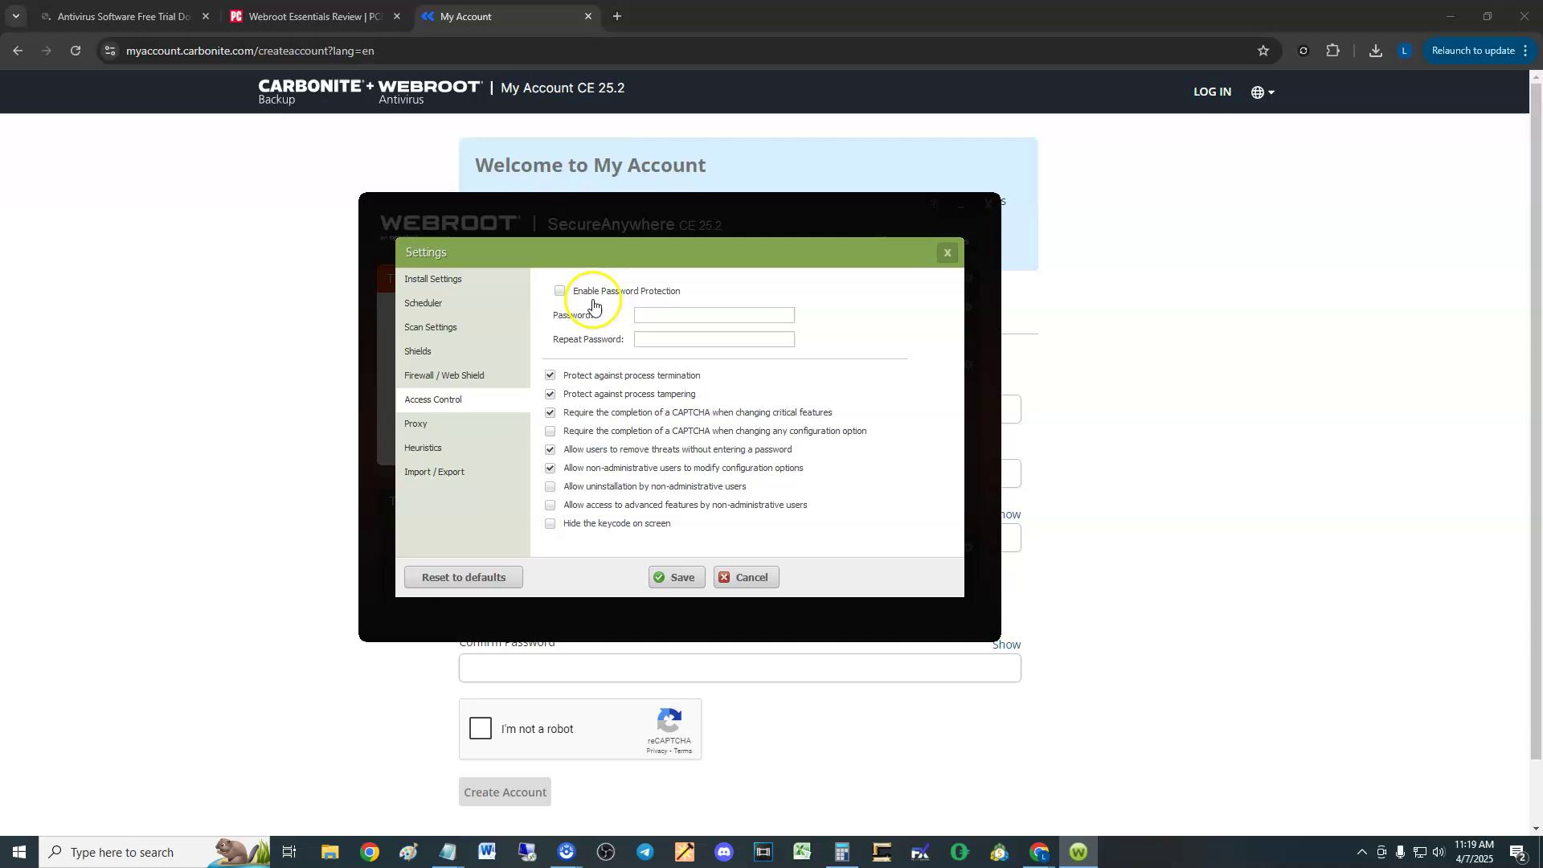
- Turn Enable Password Protection on, then leave it switched off
left_click(560, 291)
left_click(688, 314)
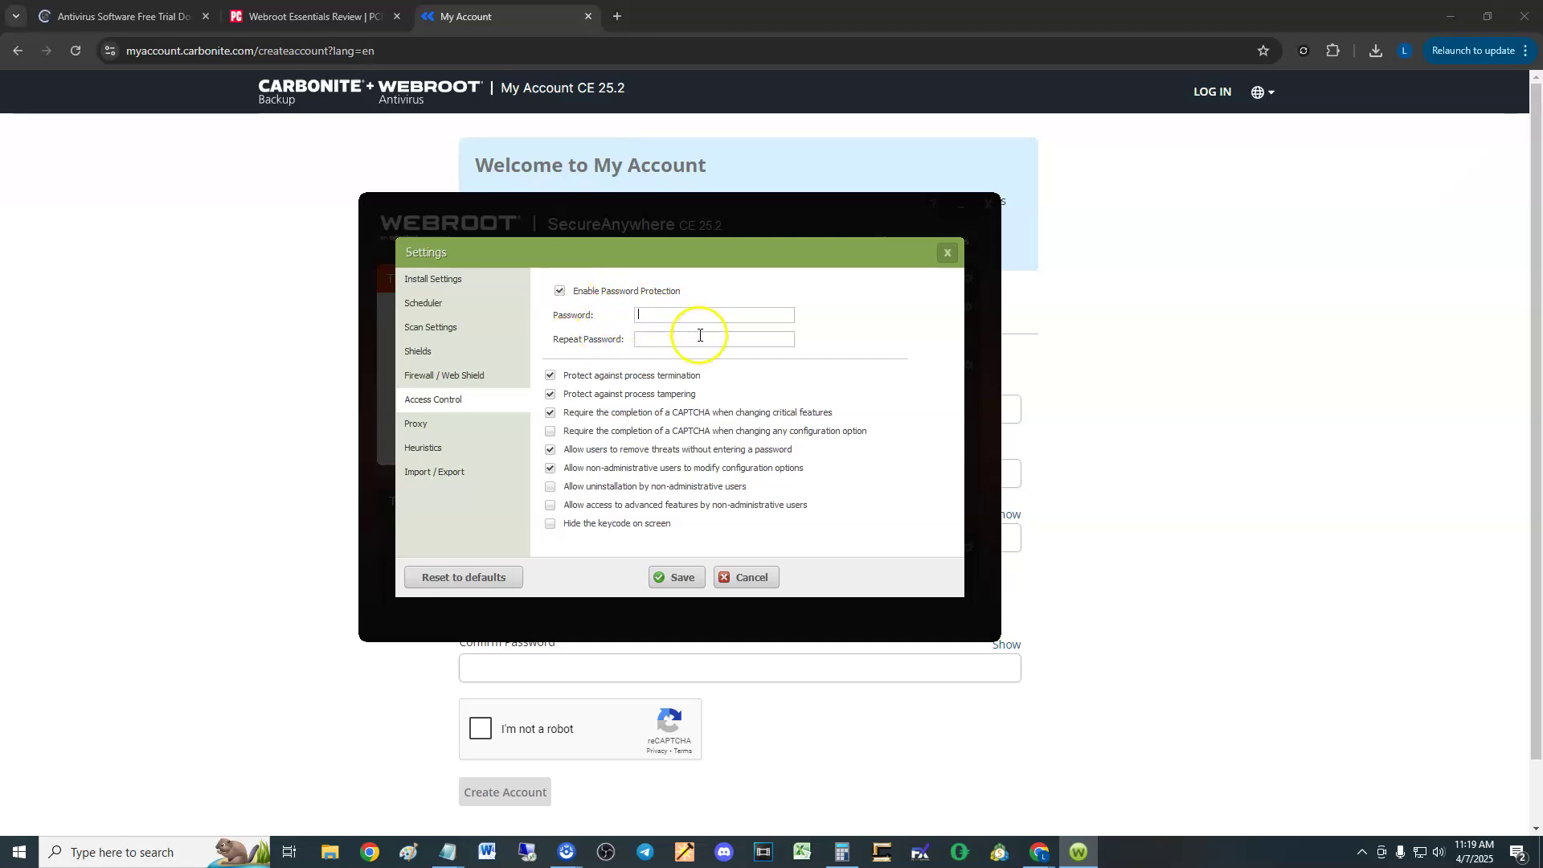
left_click(560, 290)
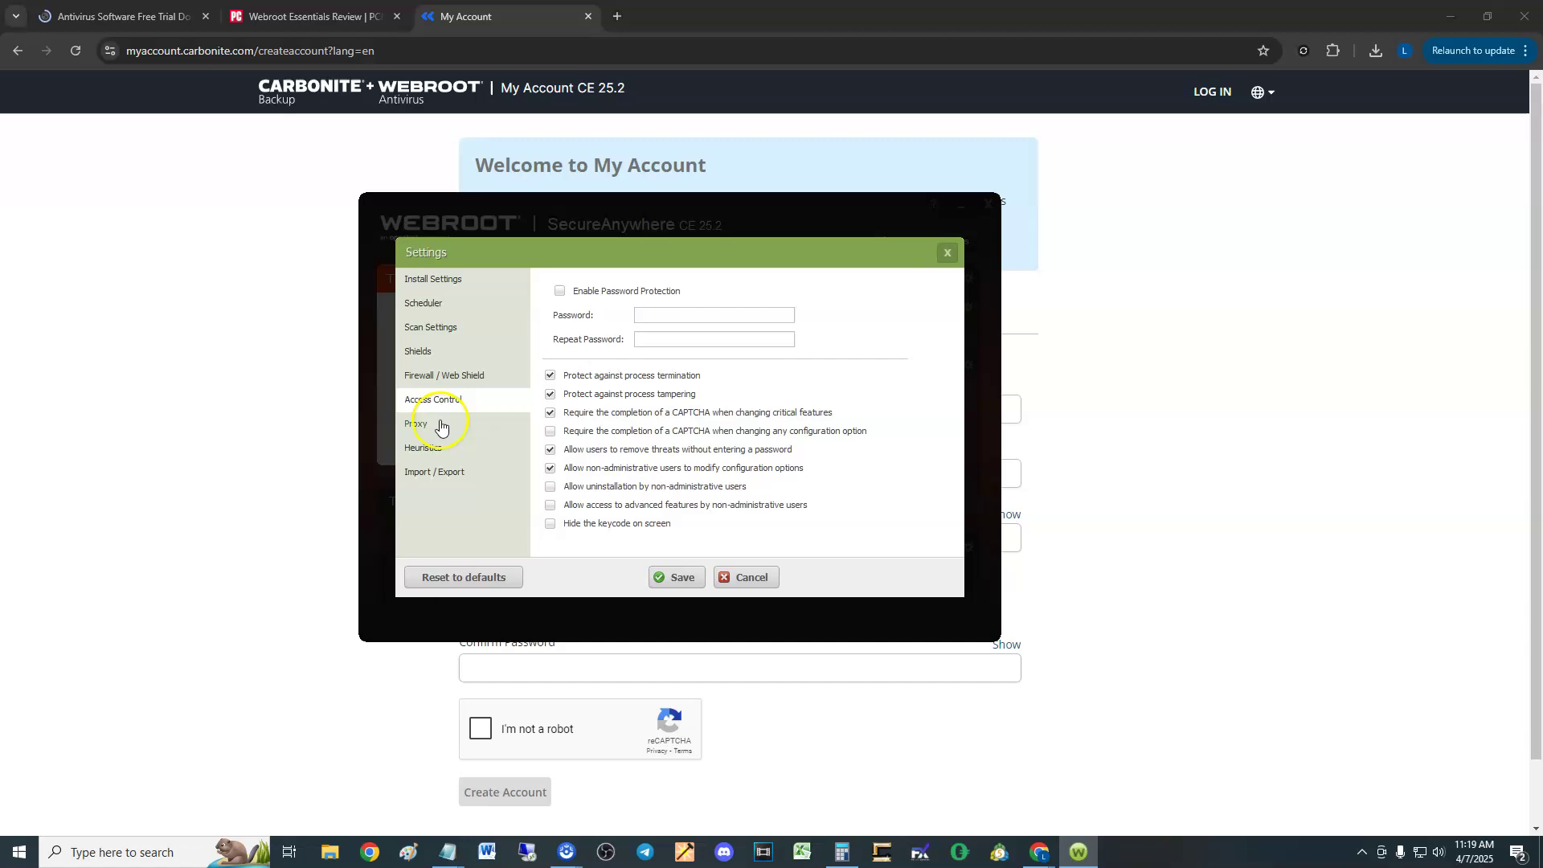
- Browse the Proxy, Heuristics and Import / Export settings pages
left_click(416, 423)
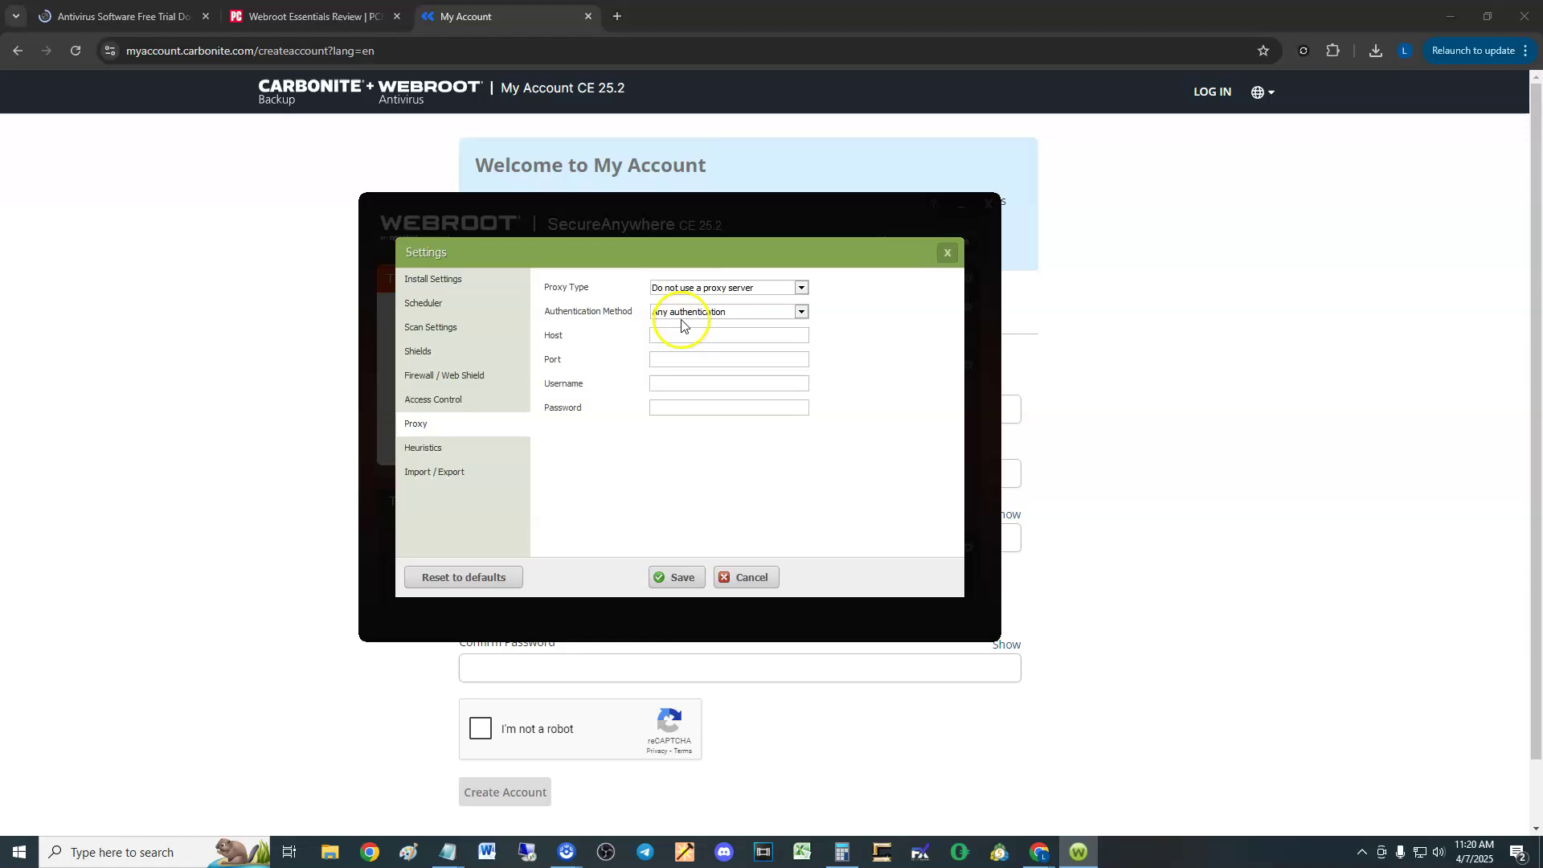
left_click(442, 449)
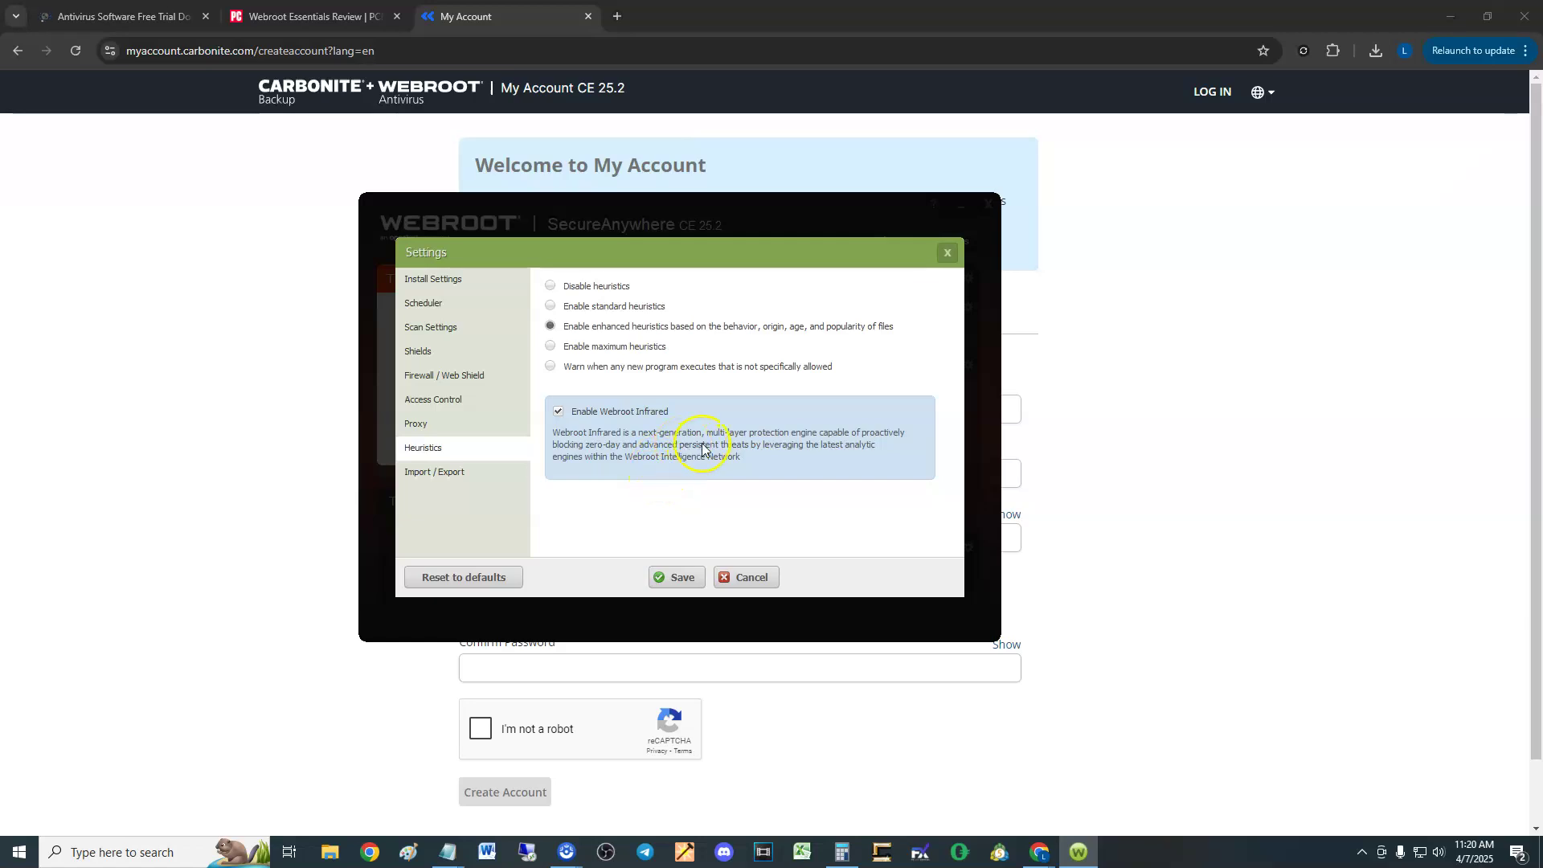
left_click(446, 473)
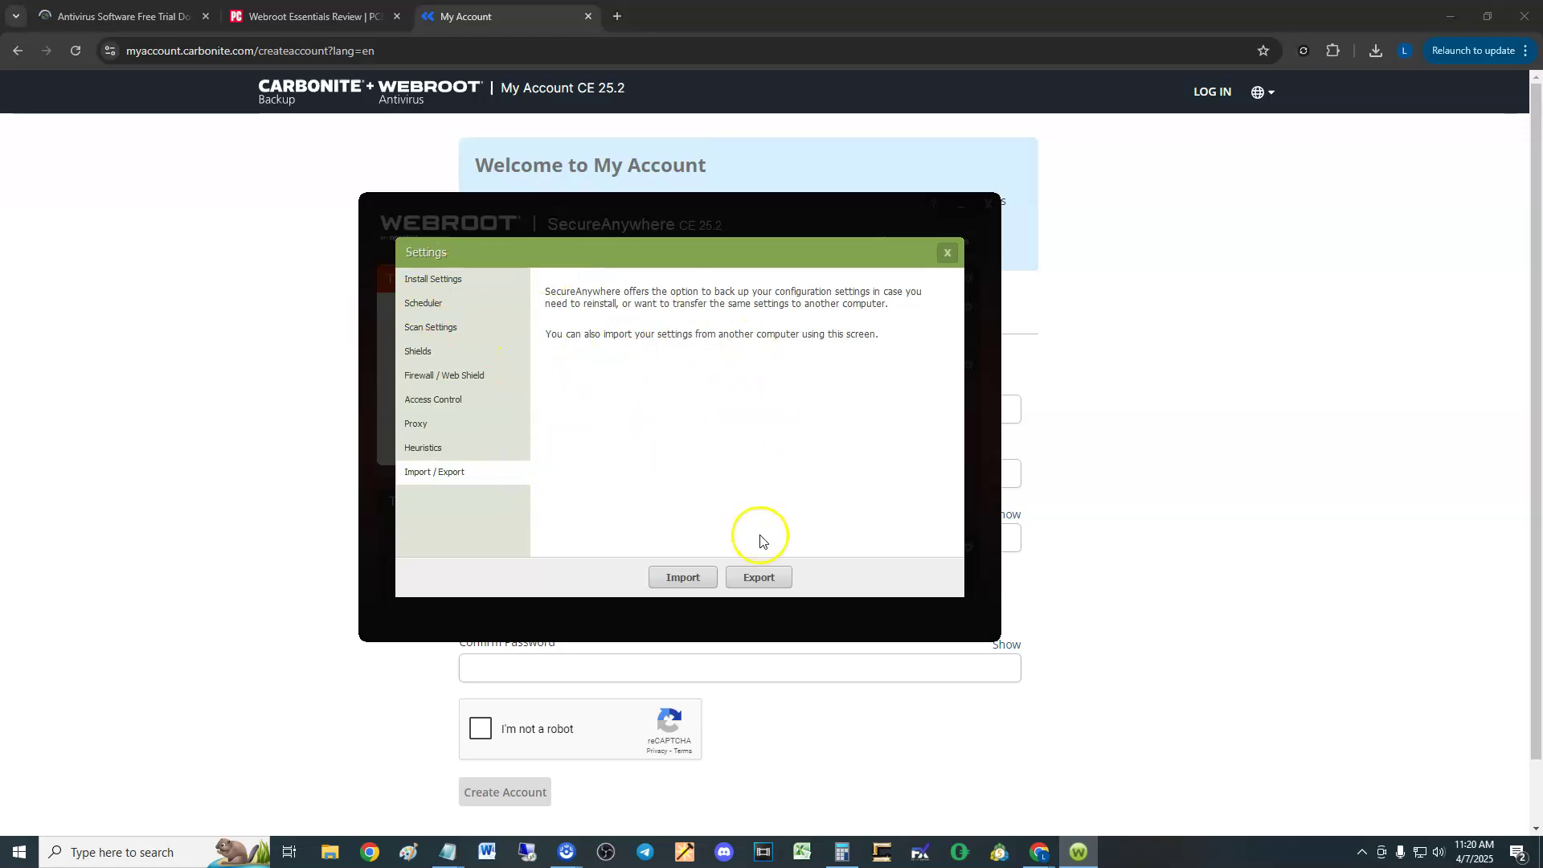
- Close the settings, view PCMag's Webroot Essentials review, and bring SecureAnywhere forward again
left_click(945, 255)
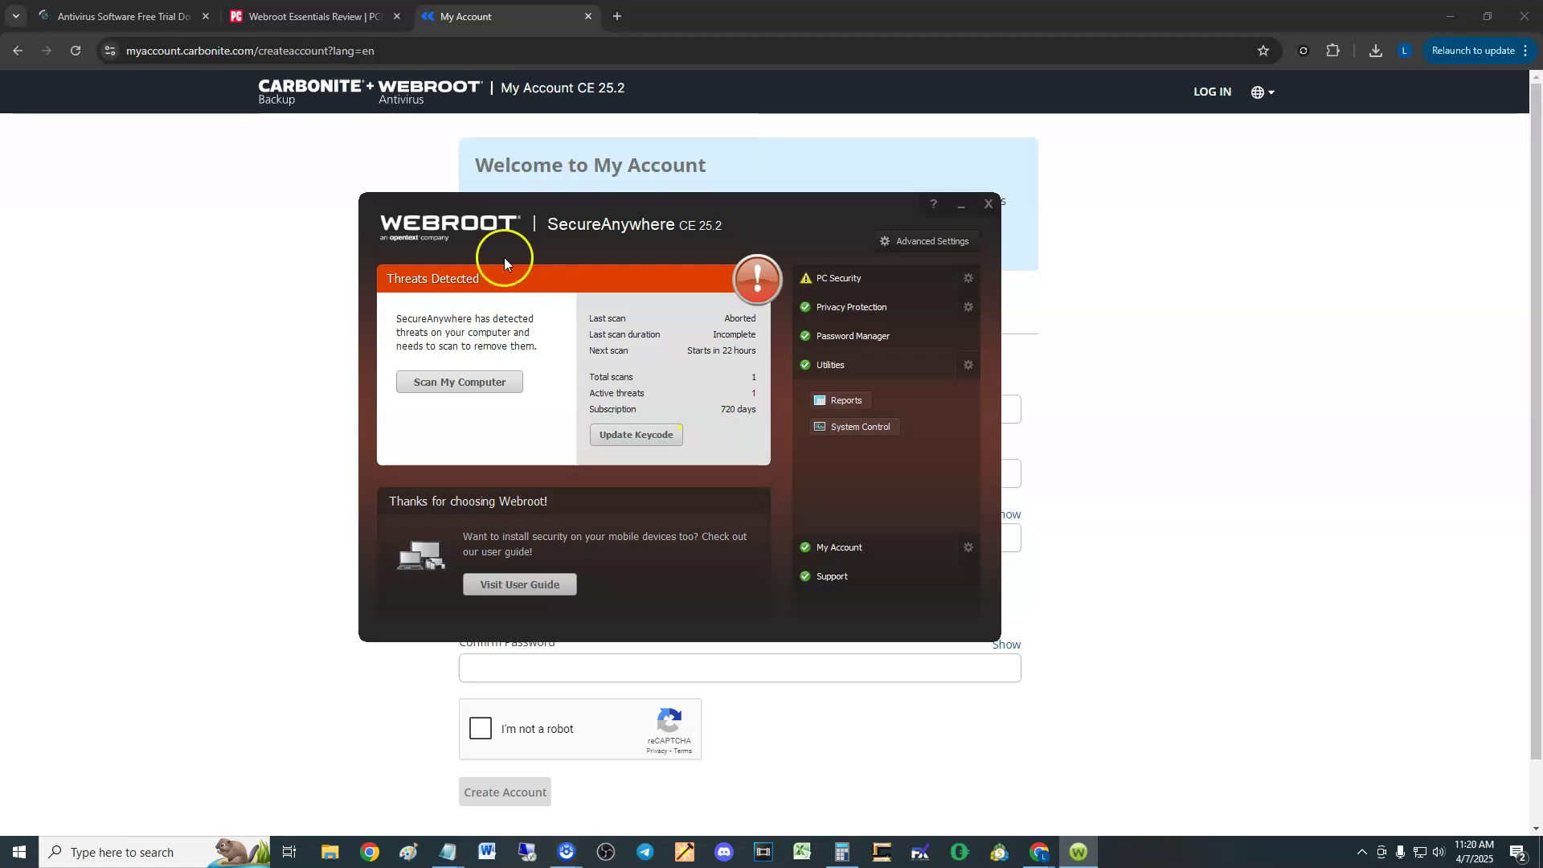
left_click(319, 17)
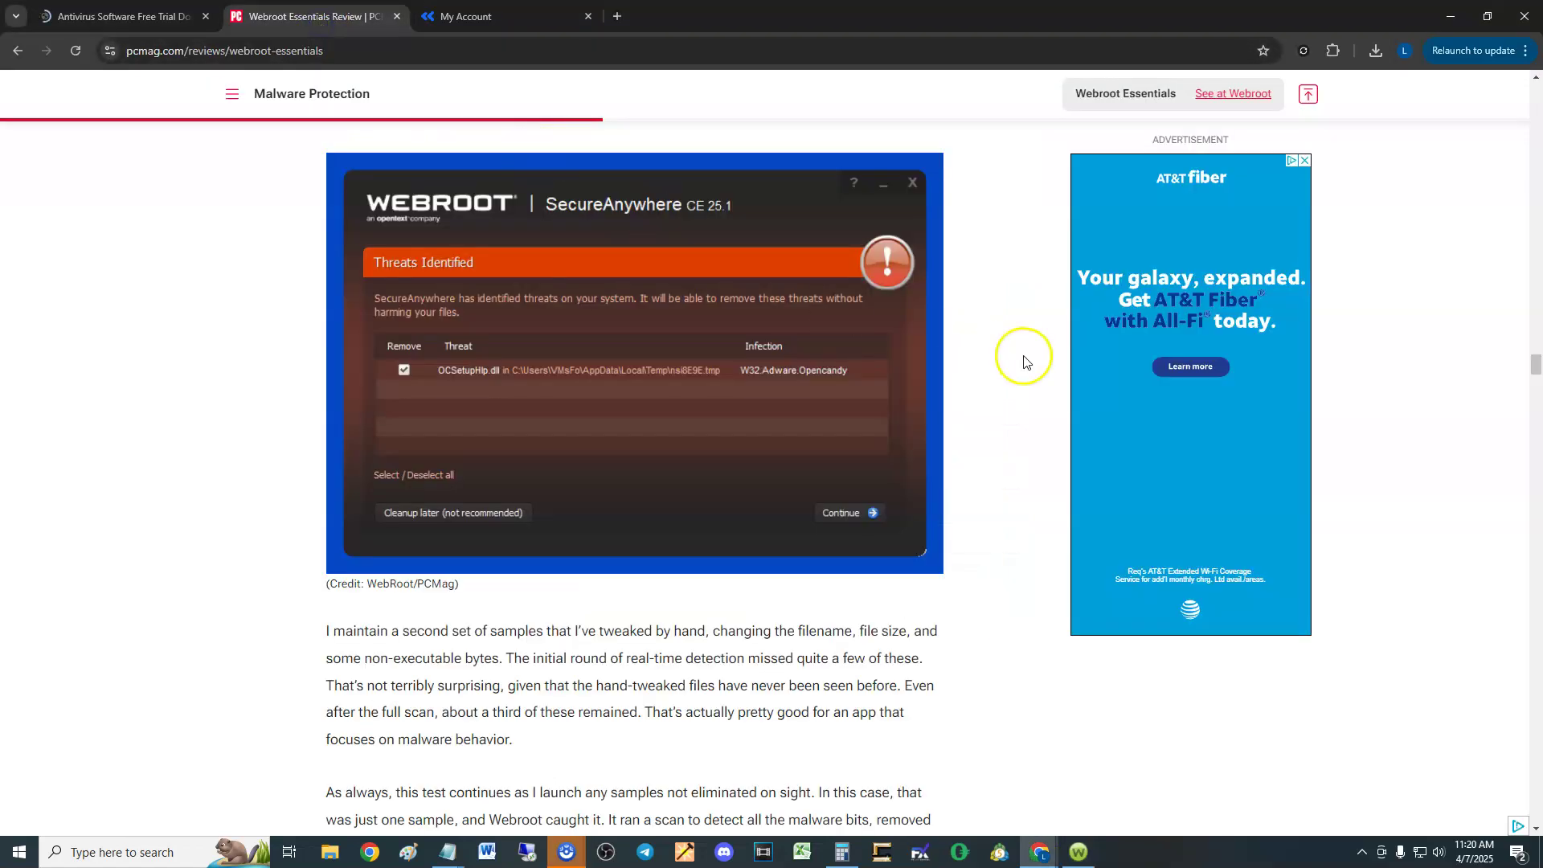
scroll(895, 472, "up", 3)
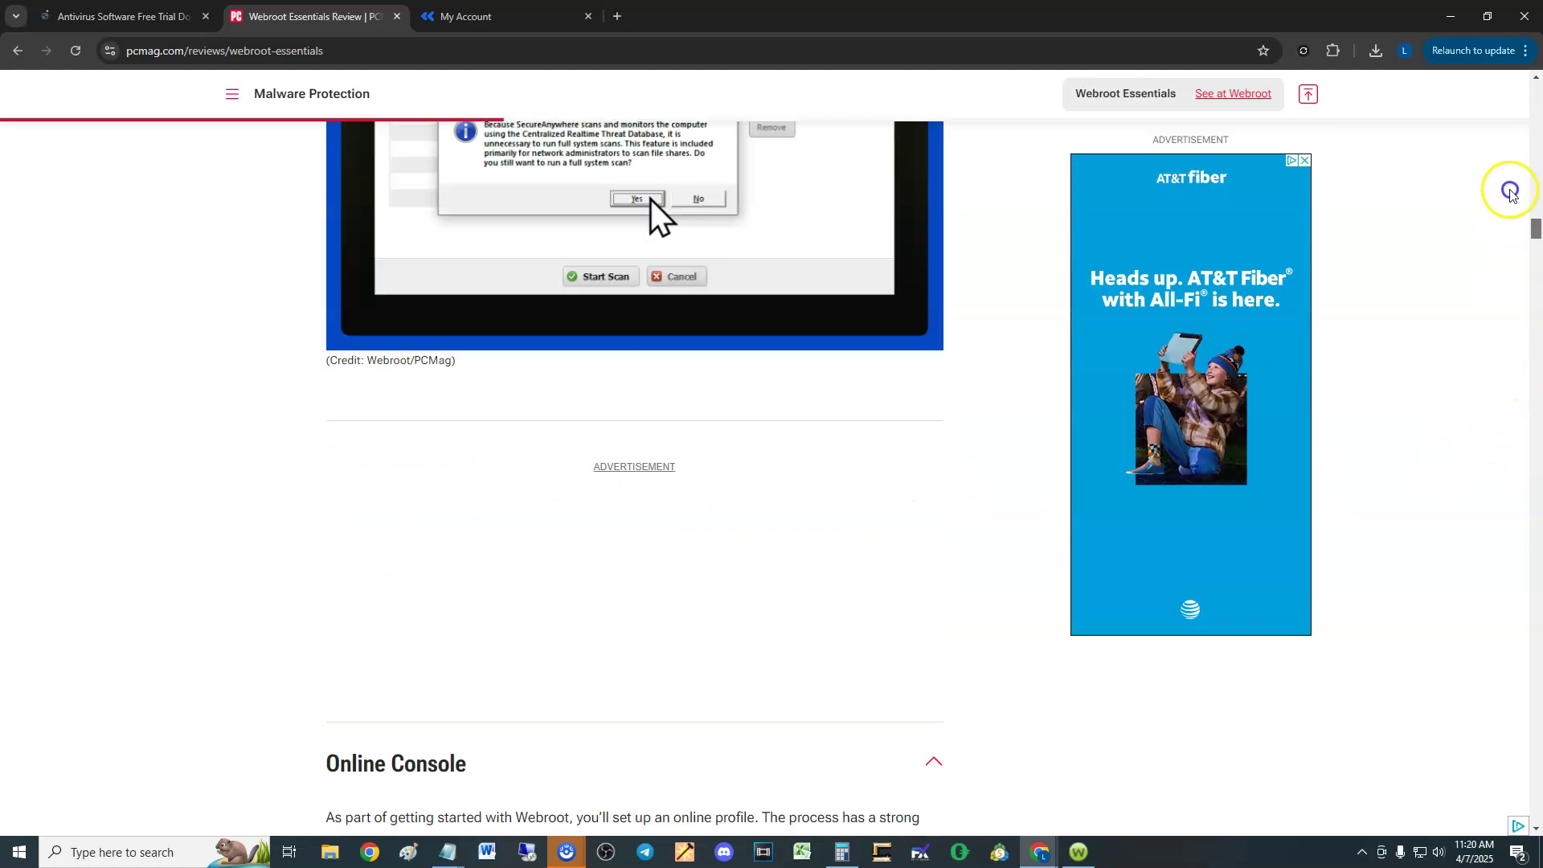
left_click_drag(1536, 362, 1536, 85)
scroll(1257, 492, "down", 3)
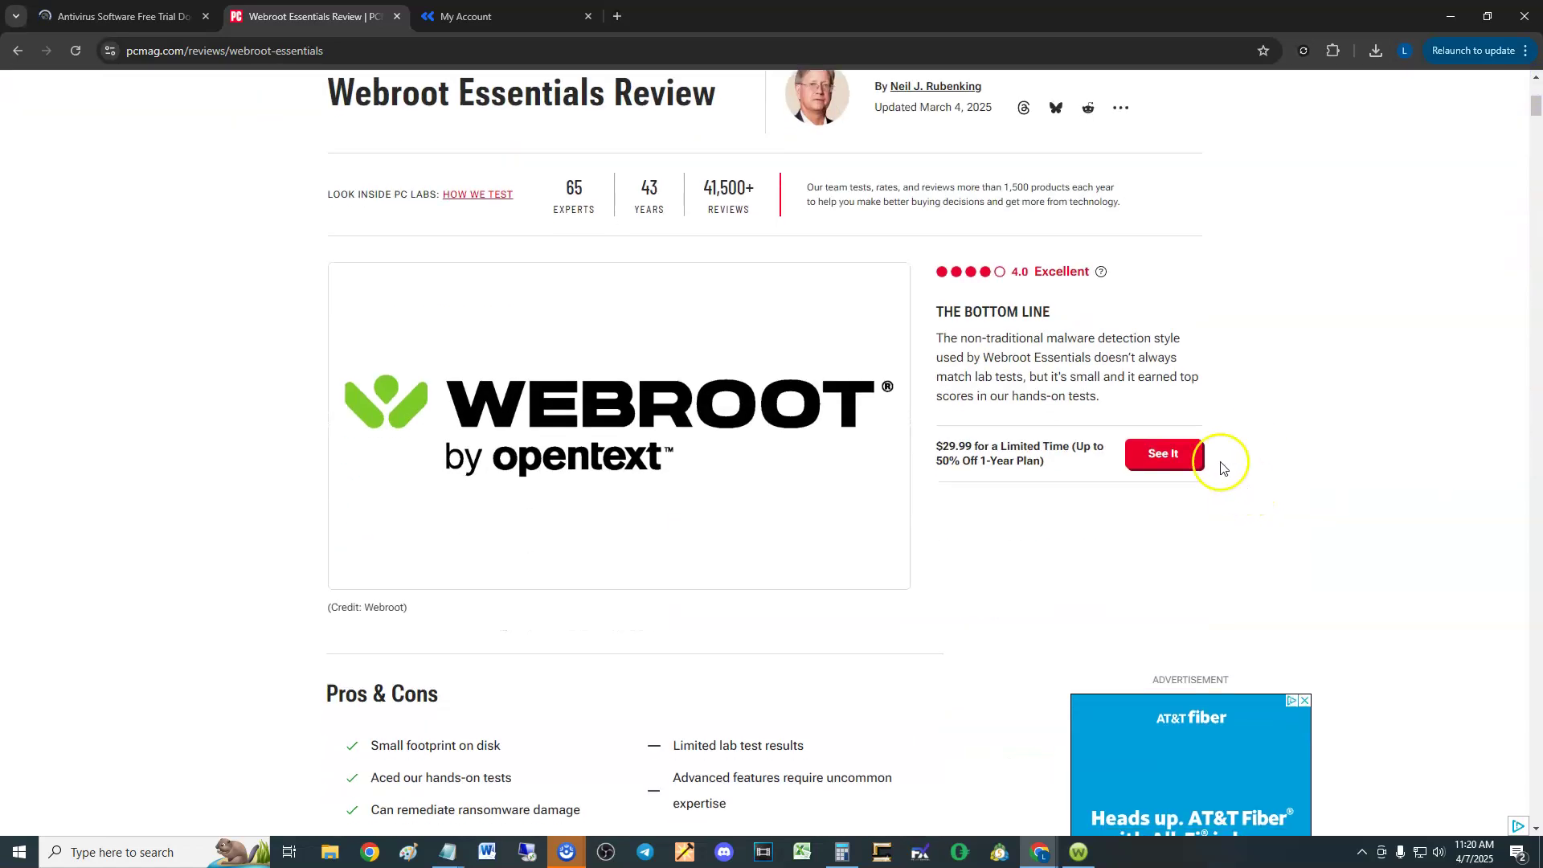
left_click(1079, 852)
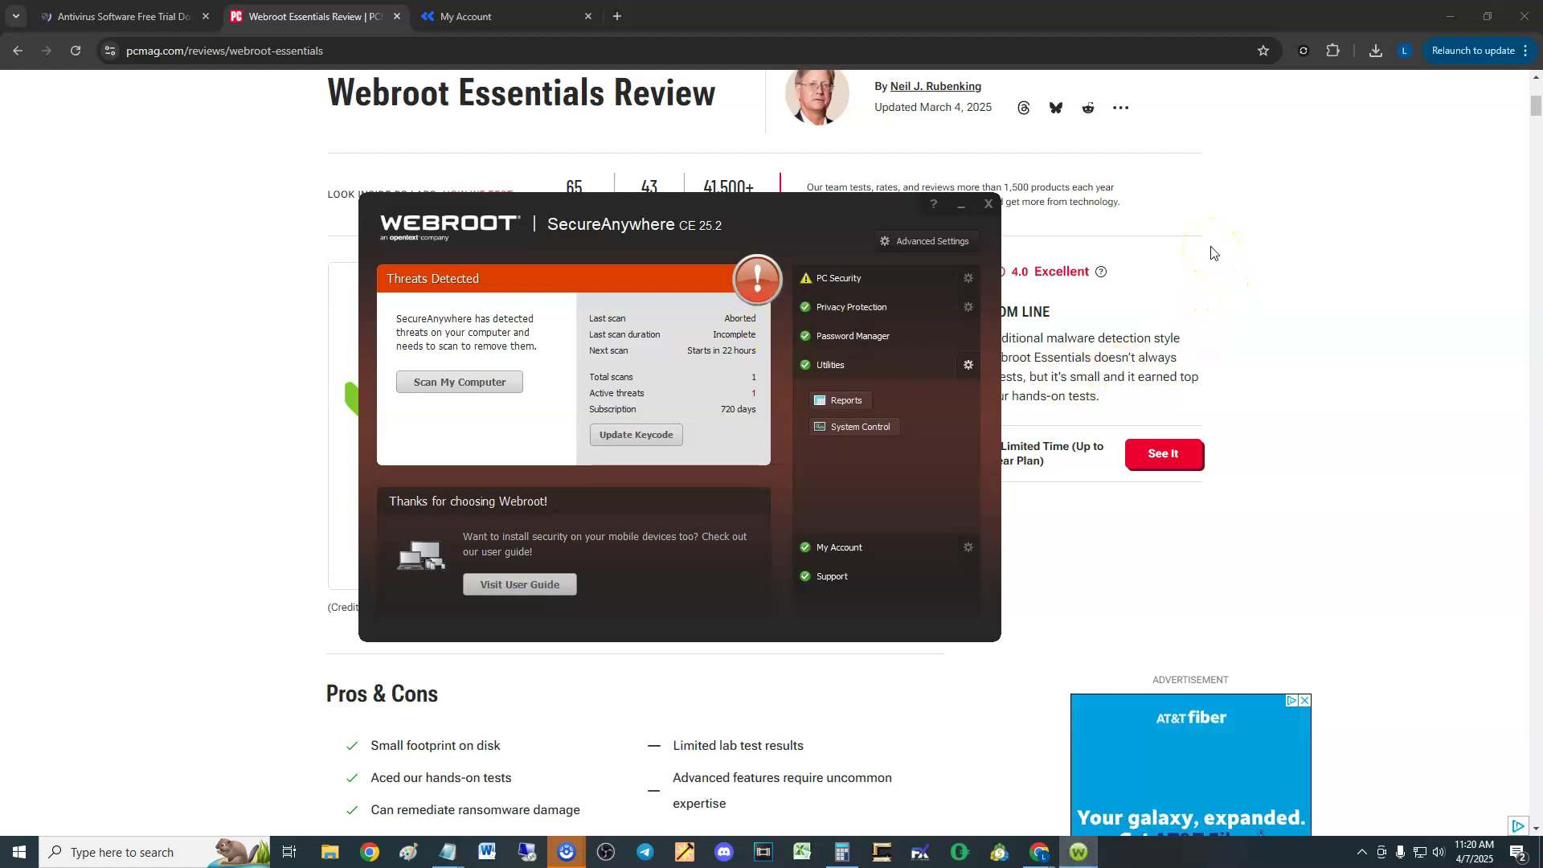
- Open Webroot Essentials from the FOR HOME menu and show its pricing plans
left_click(87, 18)
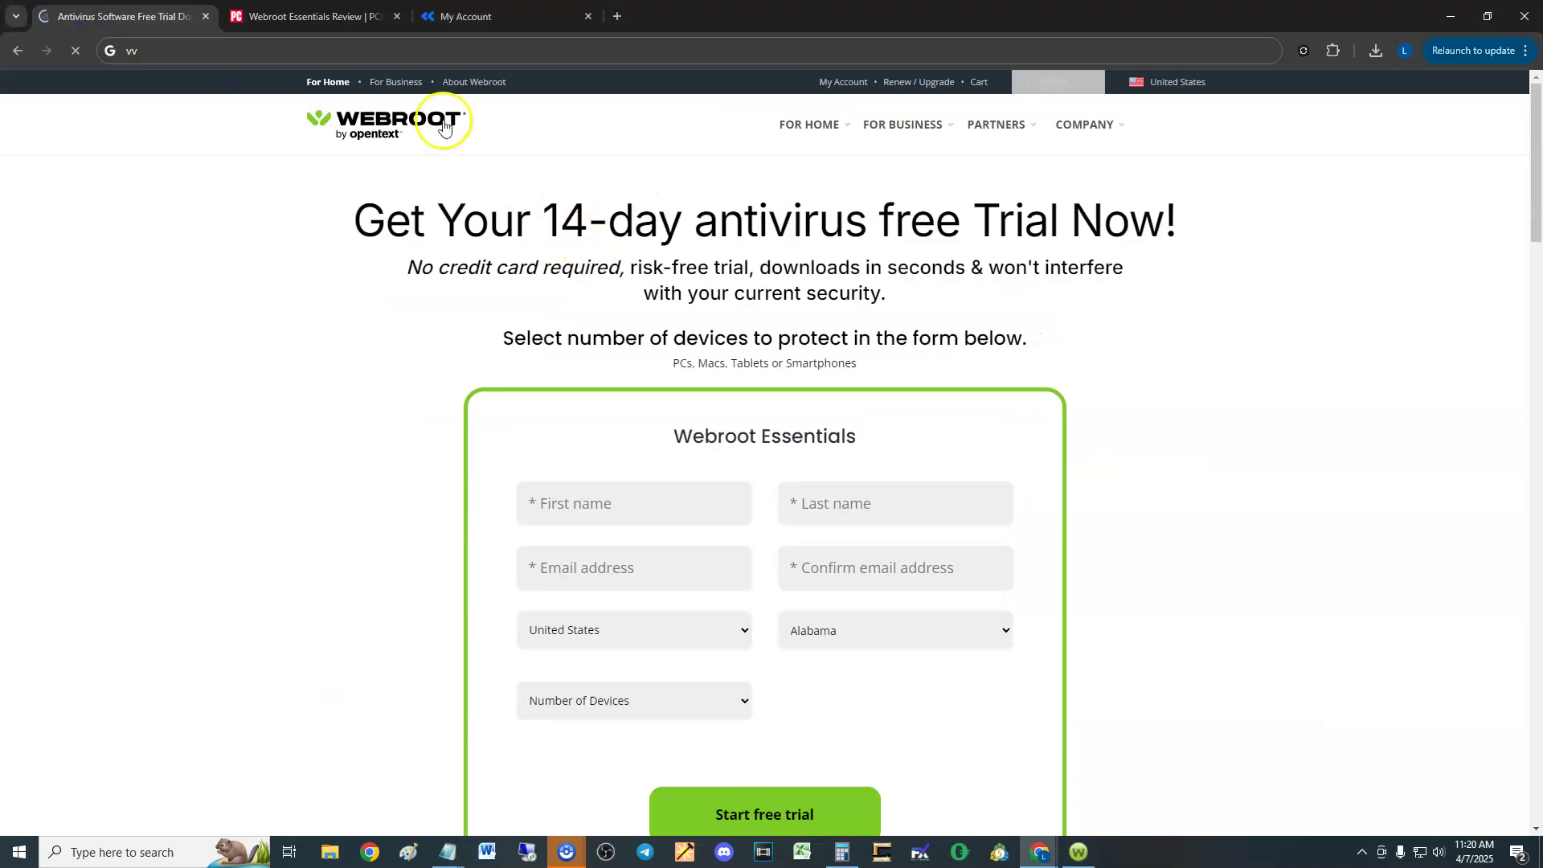
left_click(797, 130)
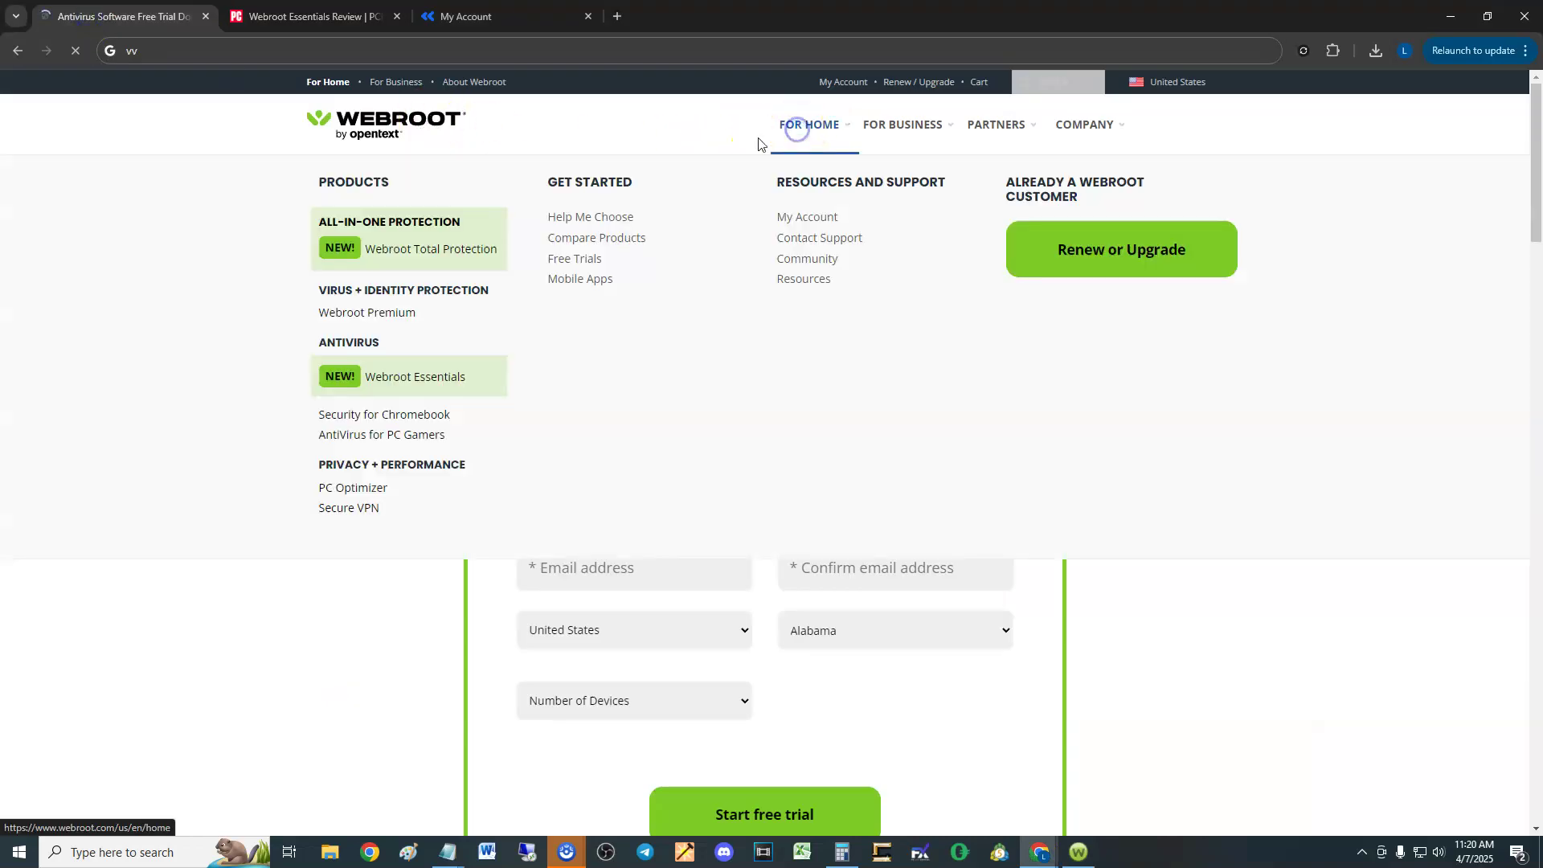
left_click(401, 379)
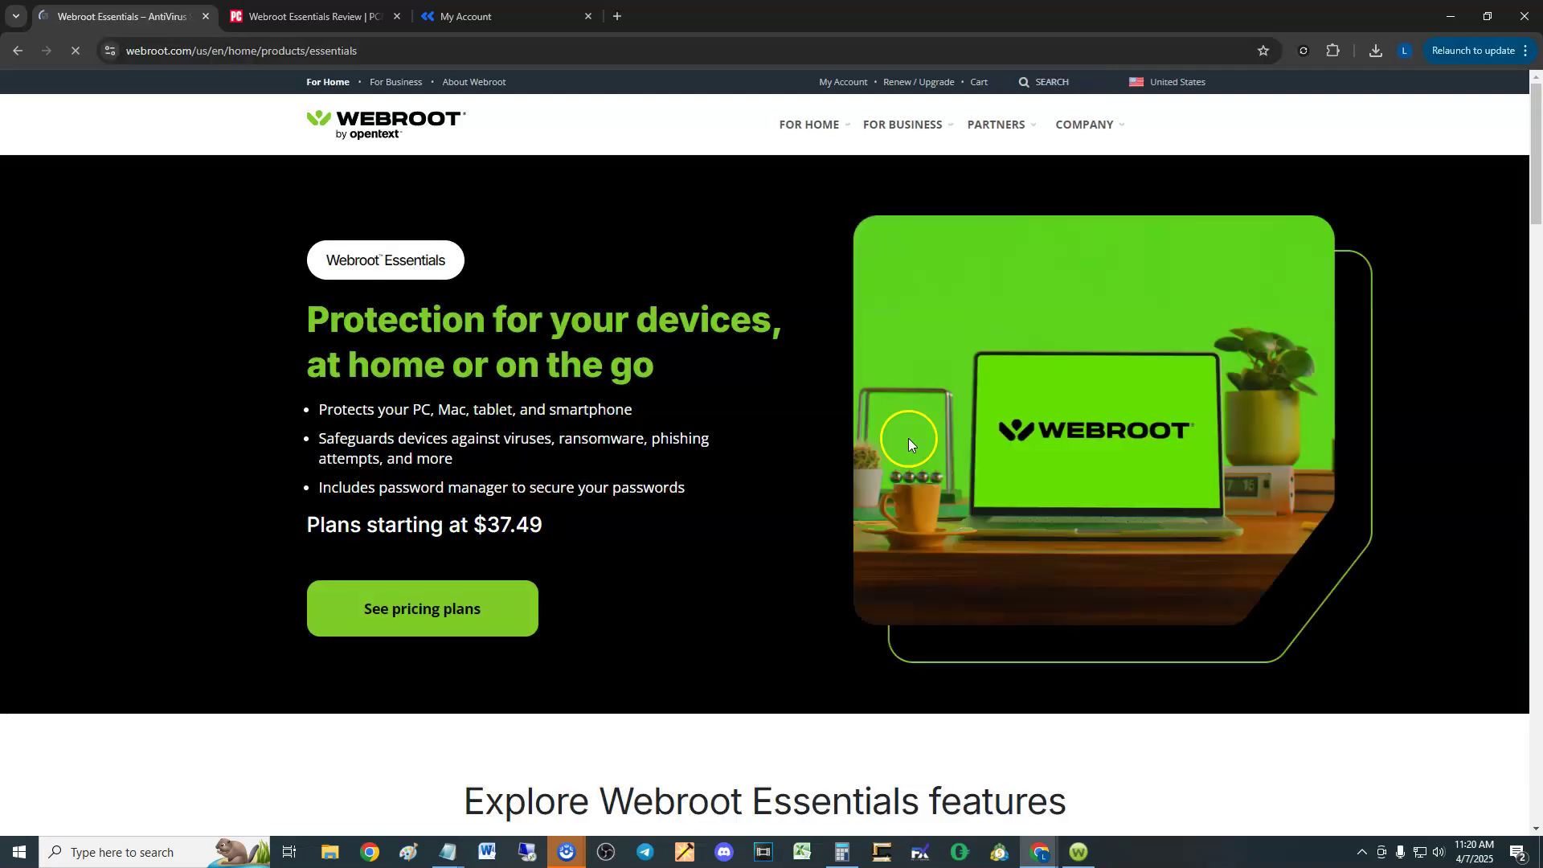
left_click(410, 629)
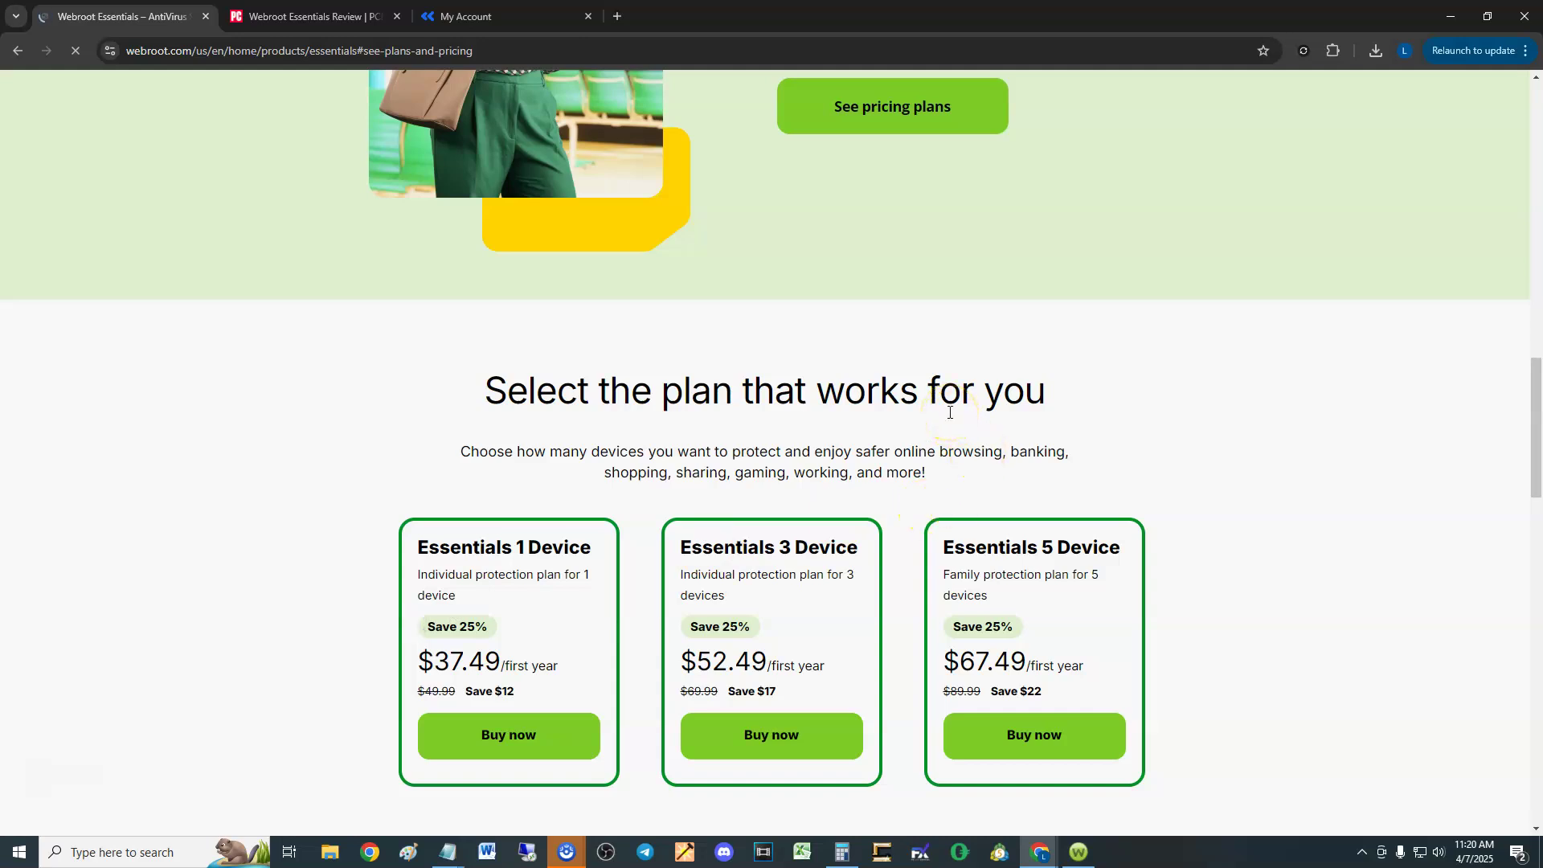
scroll(551, 567, "down", 1)
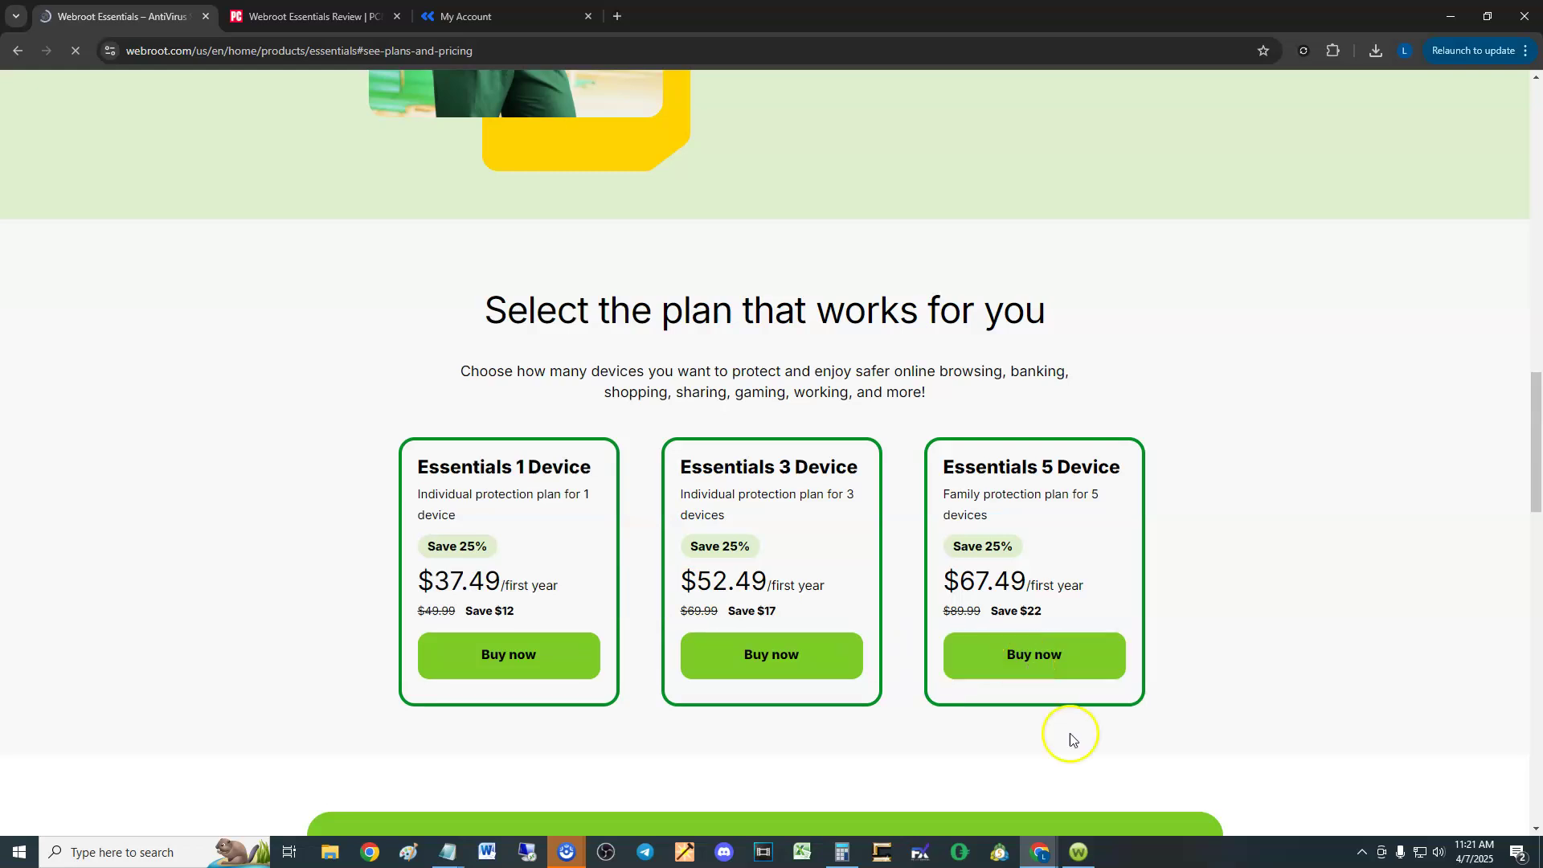
- Reposition the SecureAnywhere window, then return to the PCMag Webroot Essentials review
left_click(1077, 850)
mouse_move(689, 218)
left_mouse_down()
mouse_move(743, 221)
mouse_move(825, 111)
left_mouse_up()
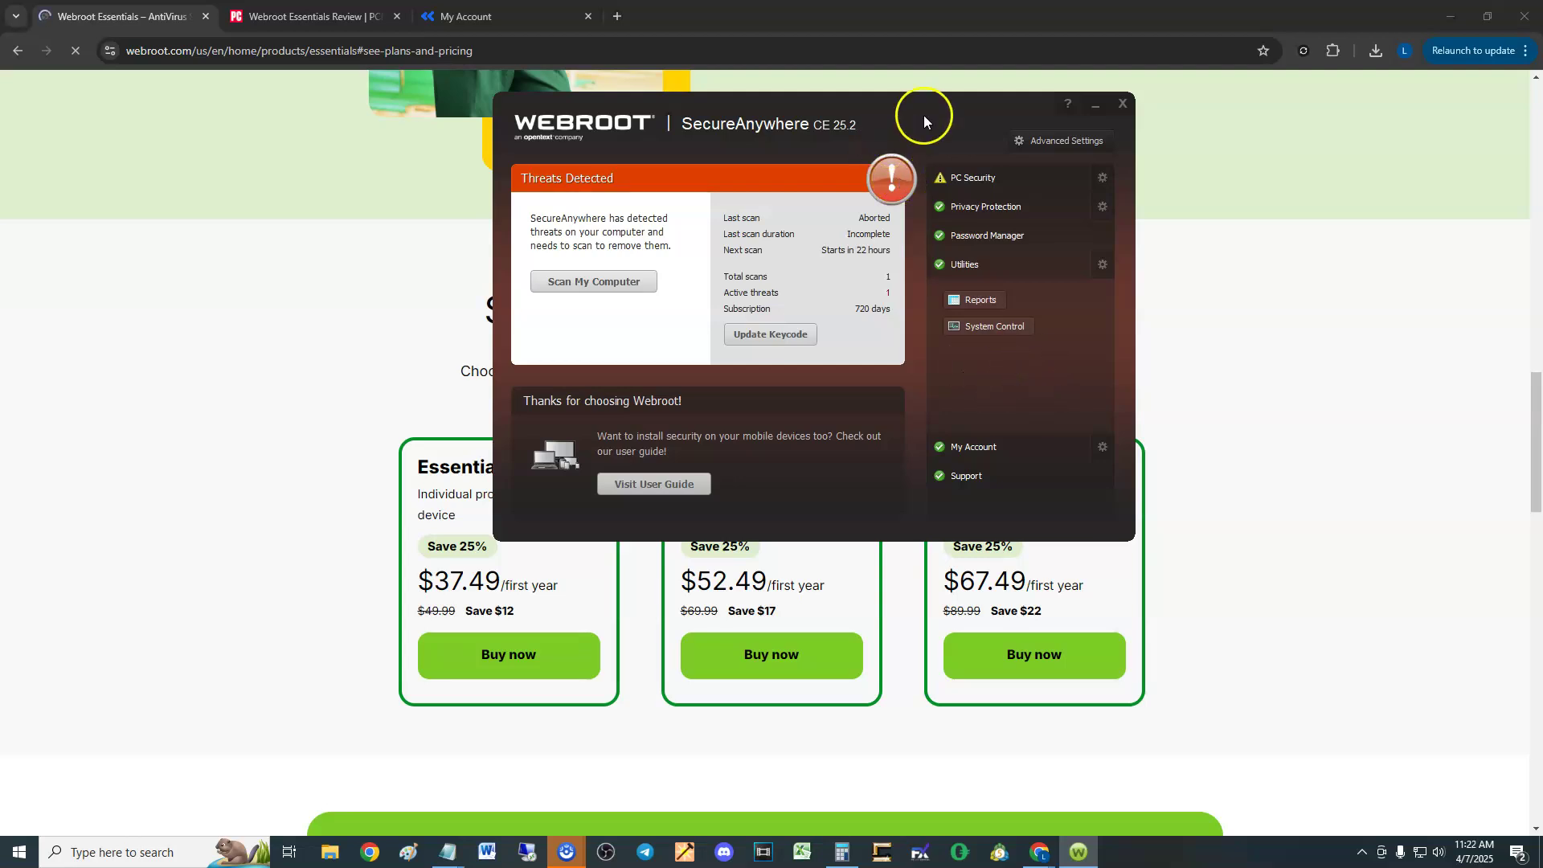
left_click_drag(923, 115, 883, 158)
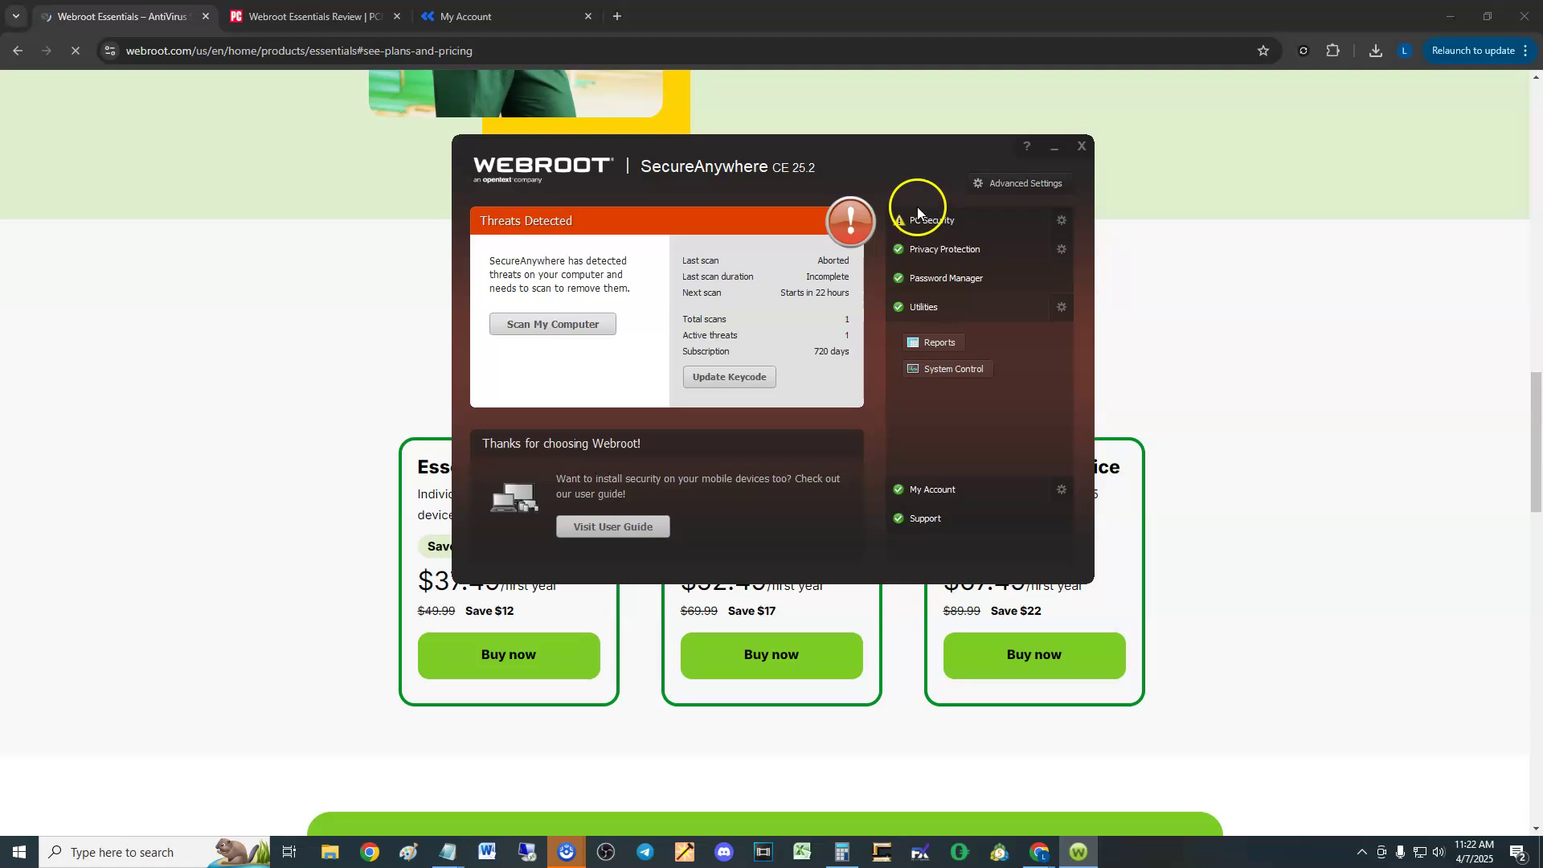
left_click(349, 17)
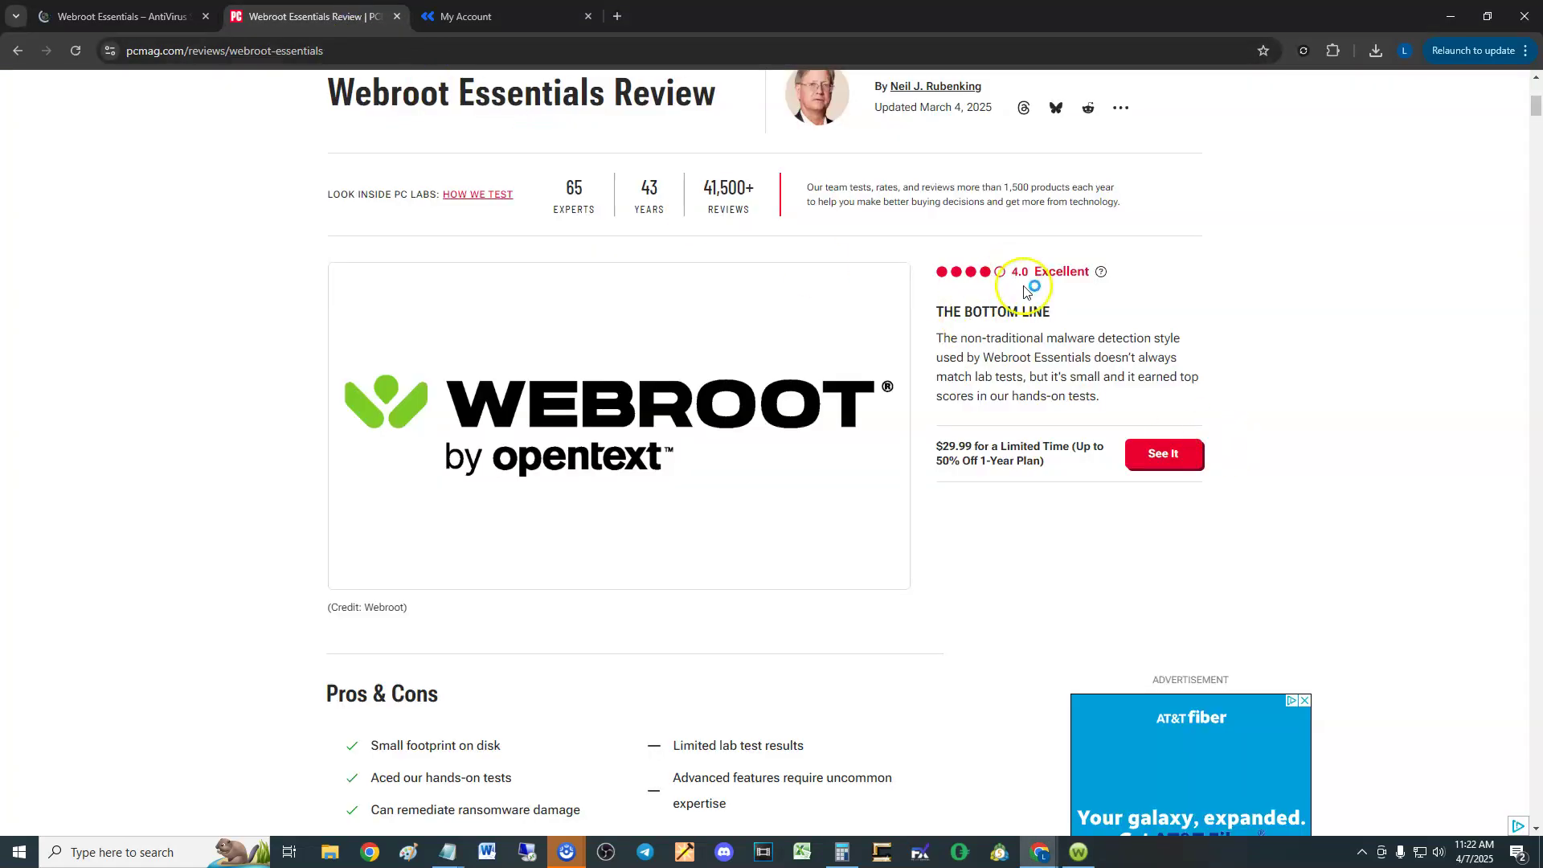